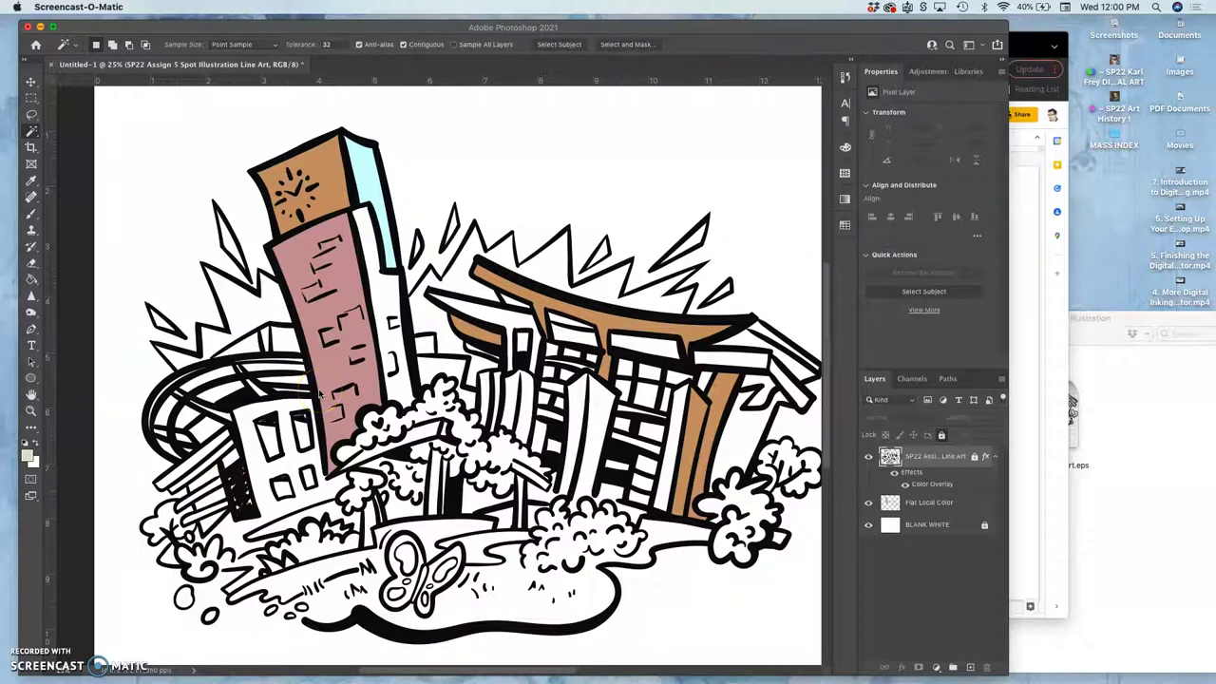
# Magic-wand select the tall pink tower's white side face and open the foreground Color Picker
pyautogui.hscroll(3, 320, 393)
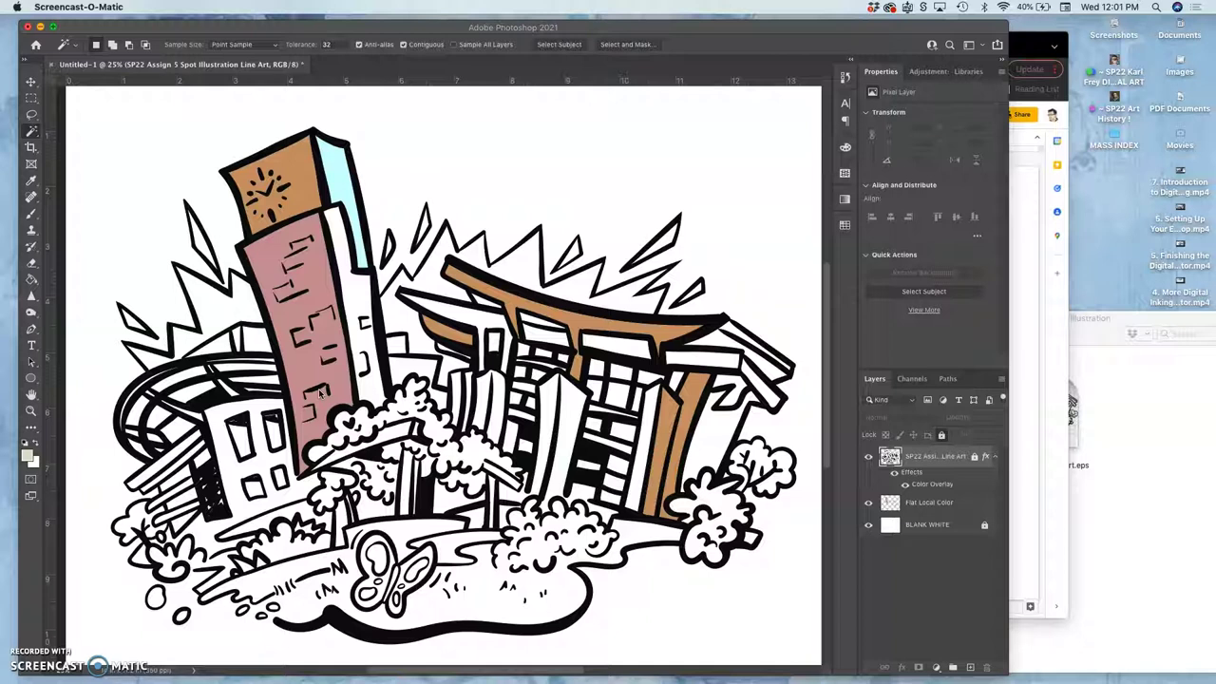
pyautogui.click(373, 388)
pyautogui.click(28, 458)
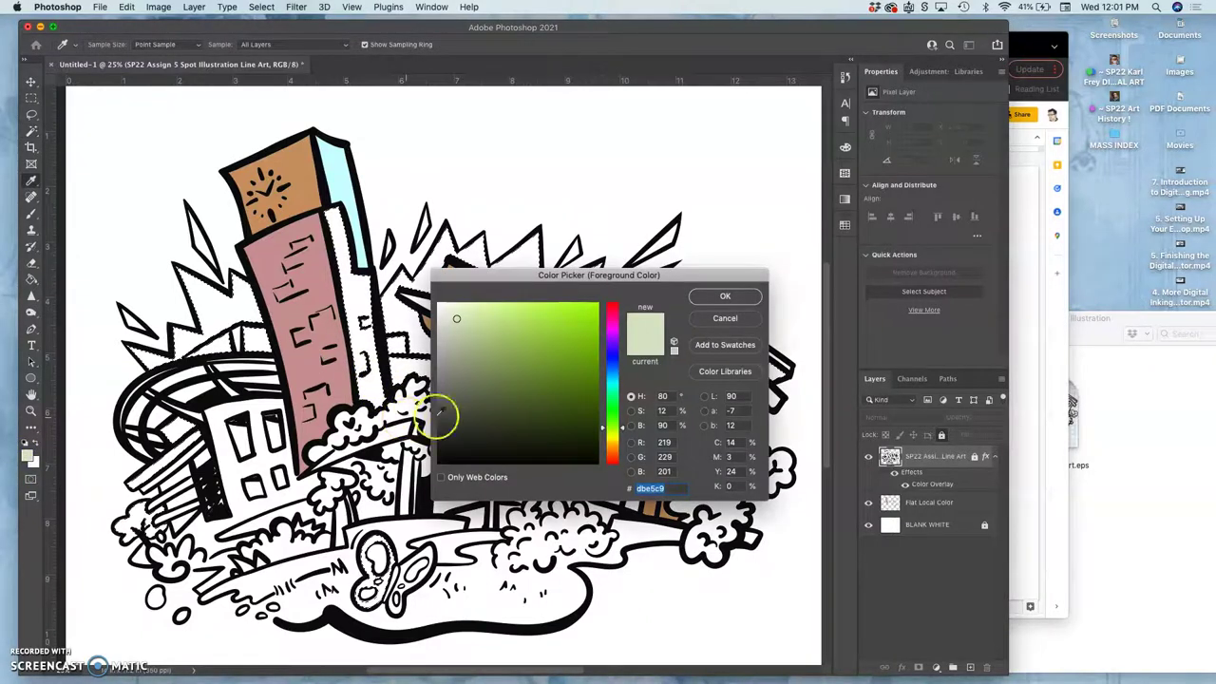
# Try out foreground hues, briefly settling on a bright sky blue
pyautogui.click(614, 312)
pyautogui.moveTo(613, 325); pyautogui.dragTo(617, 377)
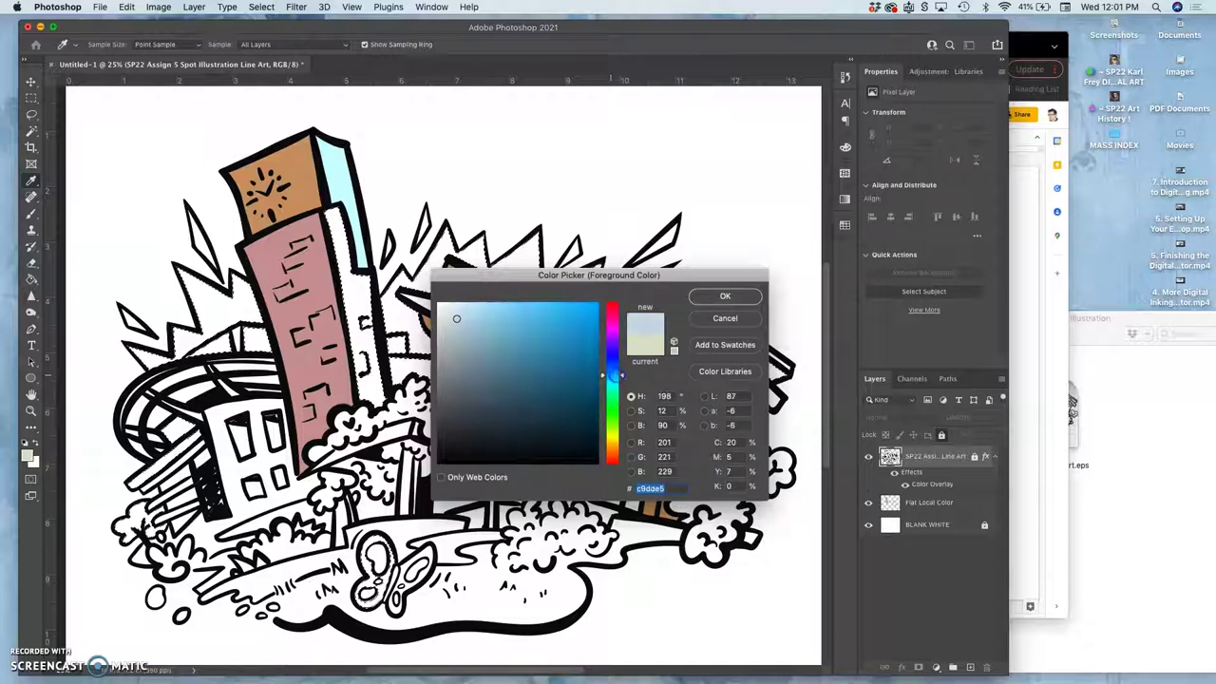
pyautogui.click(518, 319)
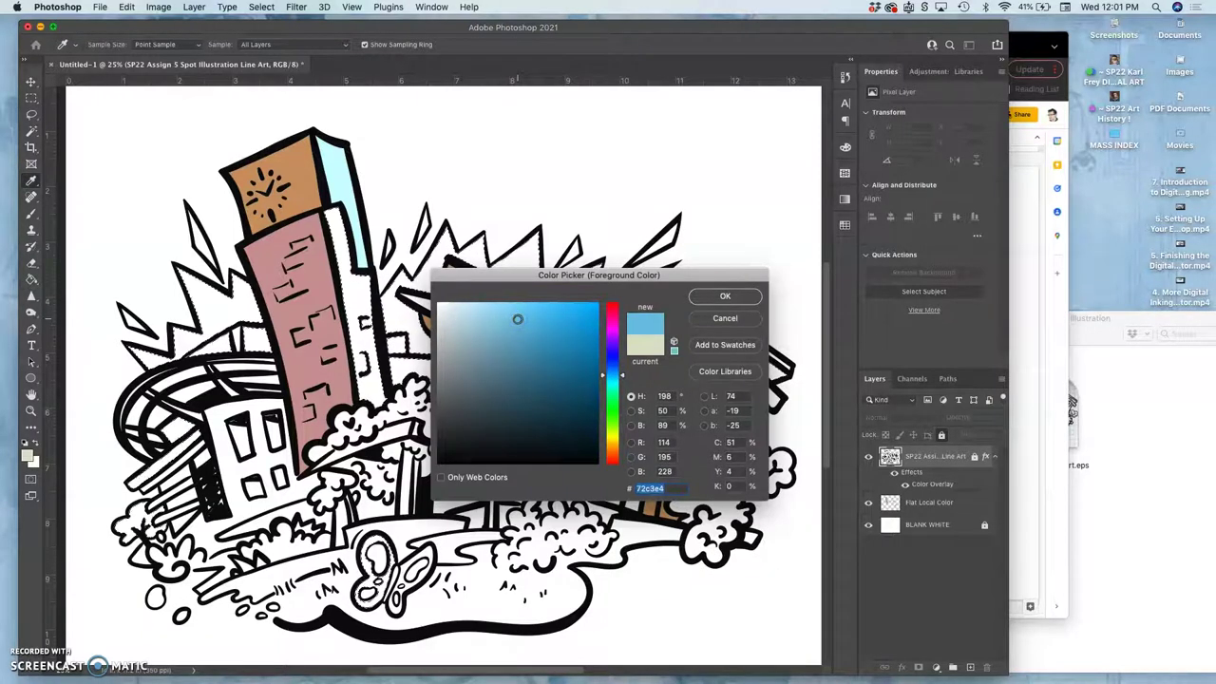
pyautogui.click(724, 297)
pyautogui.press('w')
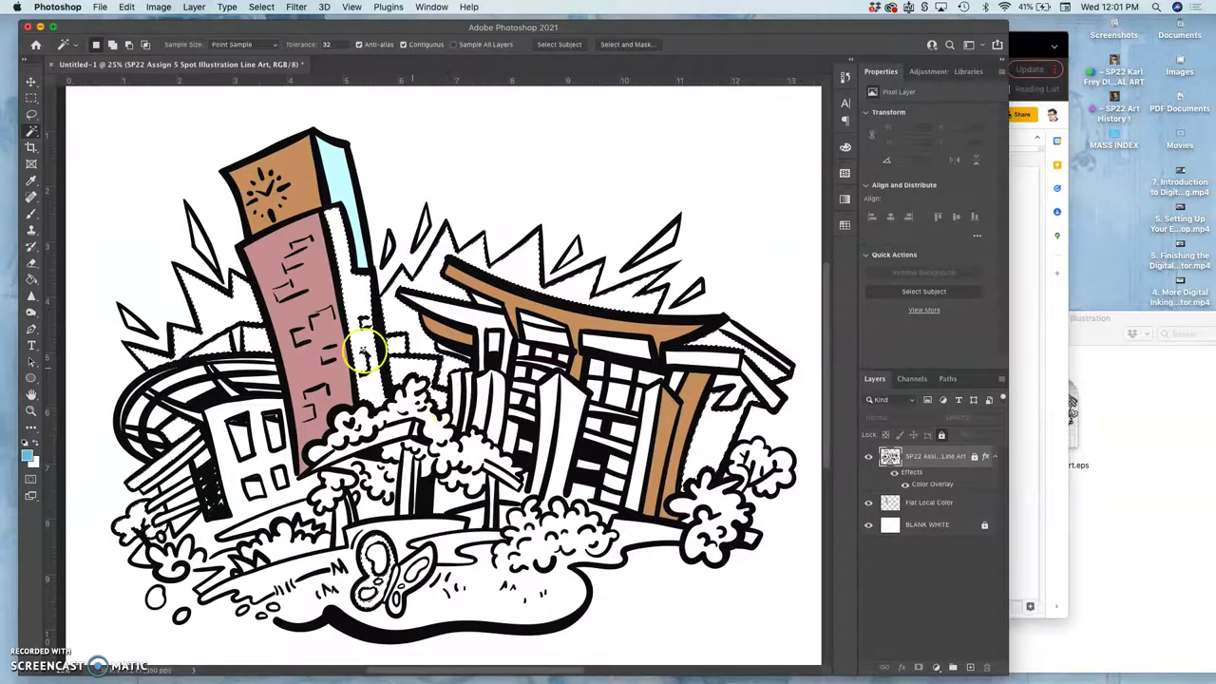
# Change the foreground colour to olive #cac983
pyautogui.click(32, 458)
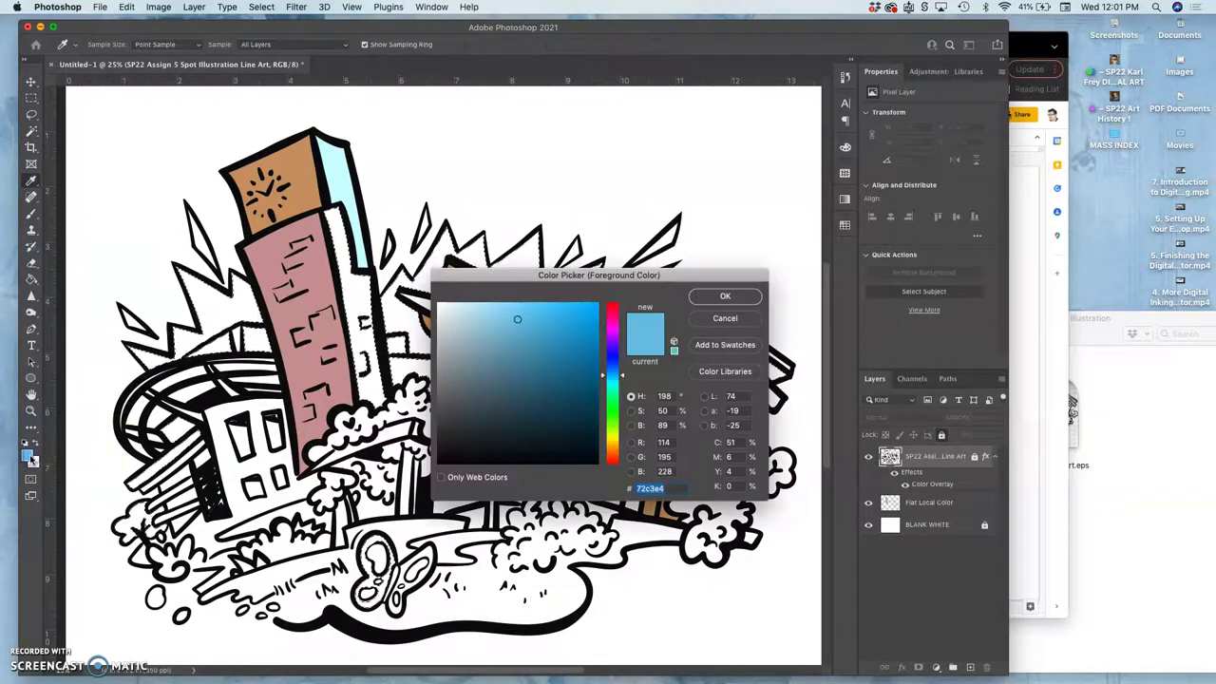
pyautogui.click(613, 437)
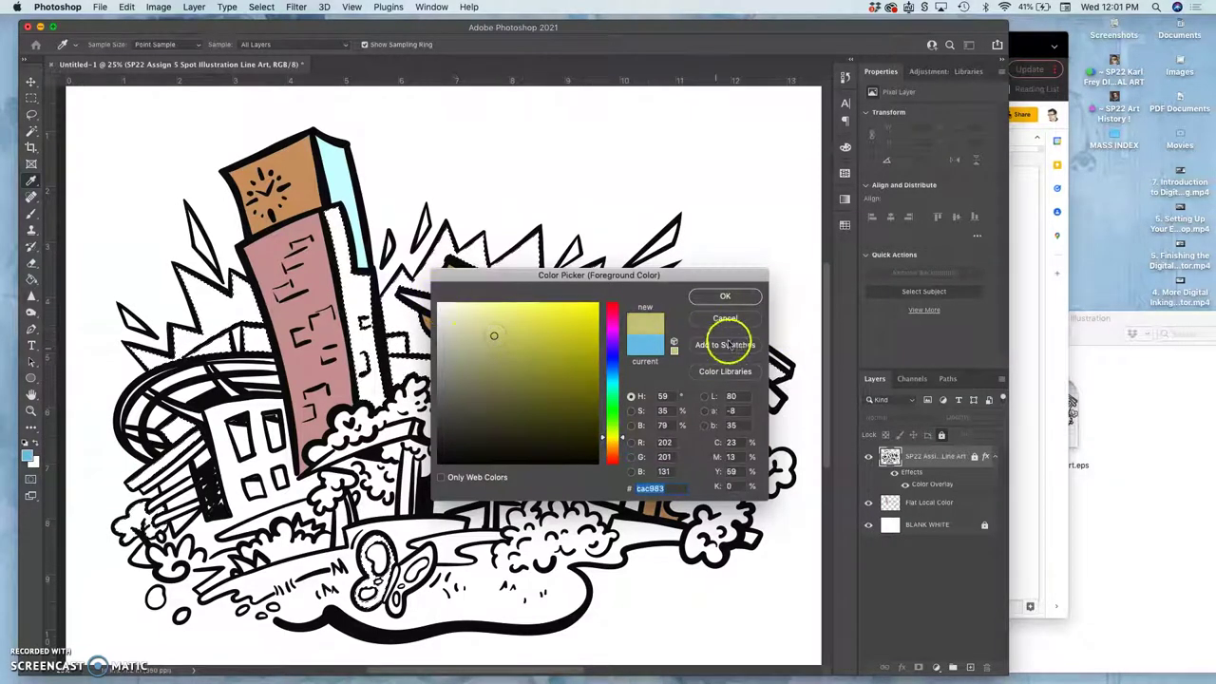
pyautogui.click(728, 302)
pyautogui.click(528, 319)
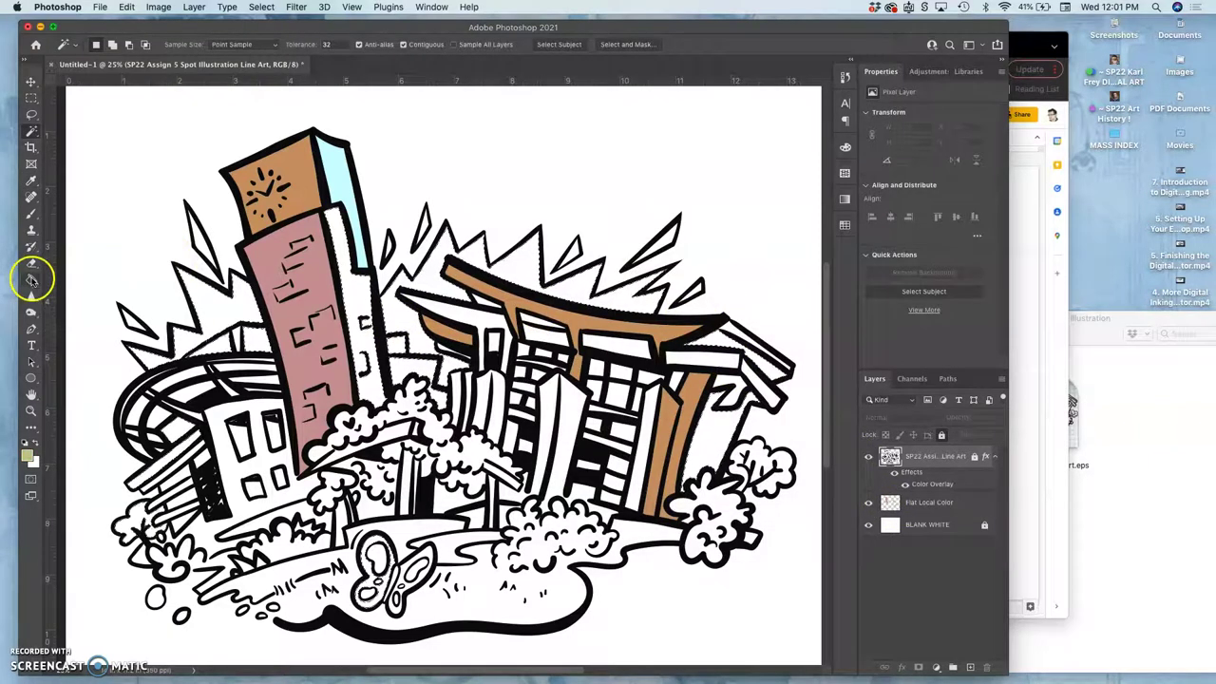
# Paint Bucket-fill the selected areas olive on the Flat Local Color layer
pyautogui.click(32, 279)
pyautogui.click(931, 503)
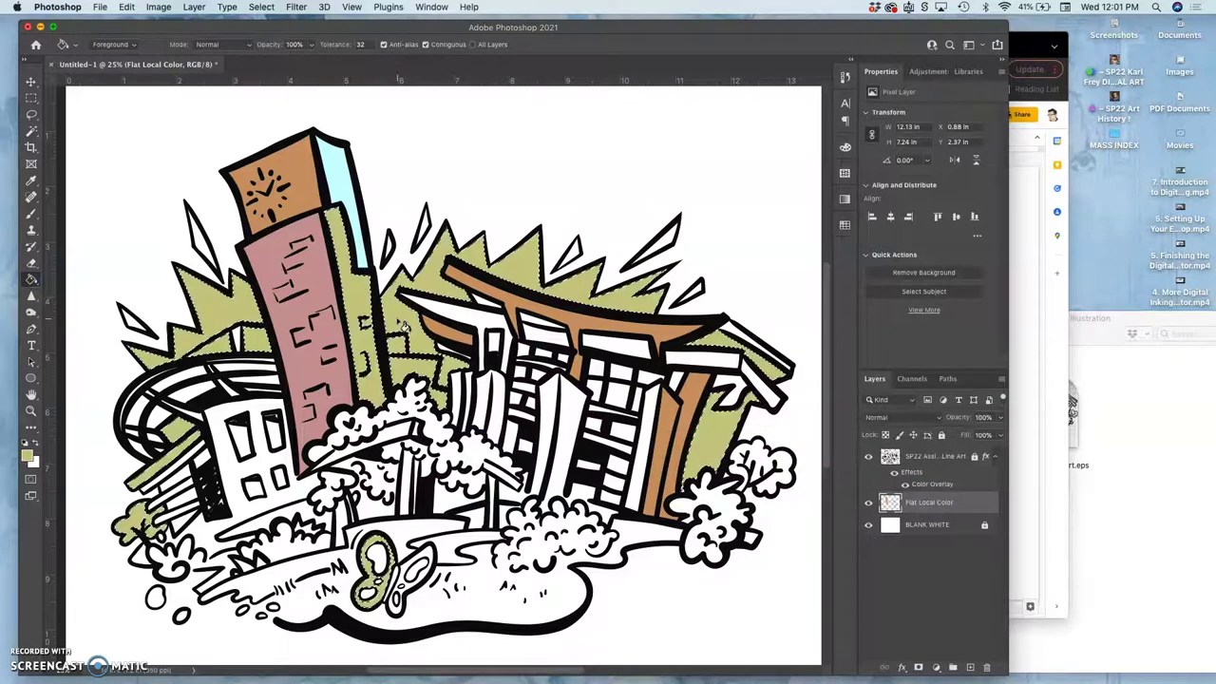
pyautogui.click(602, 373)
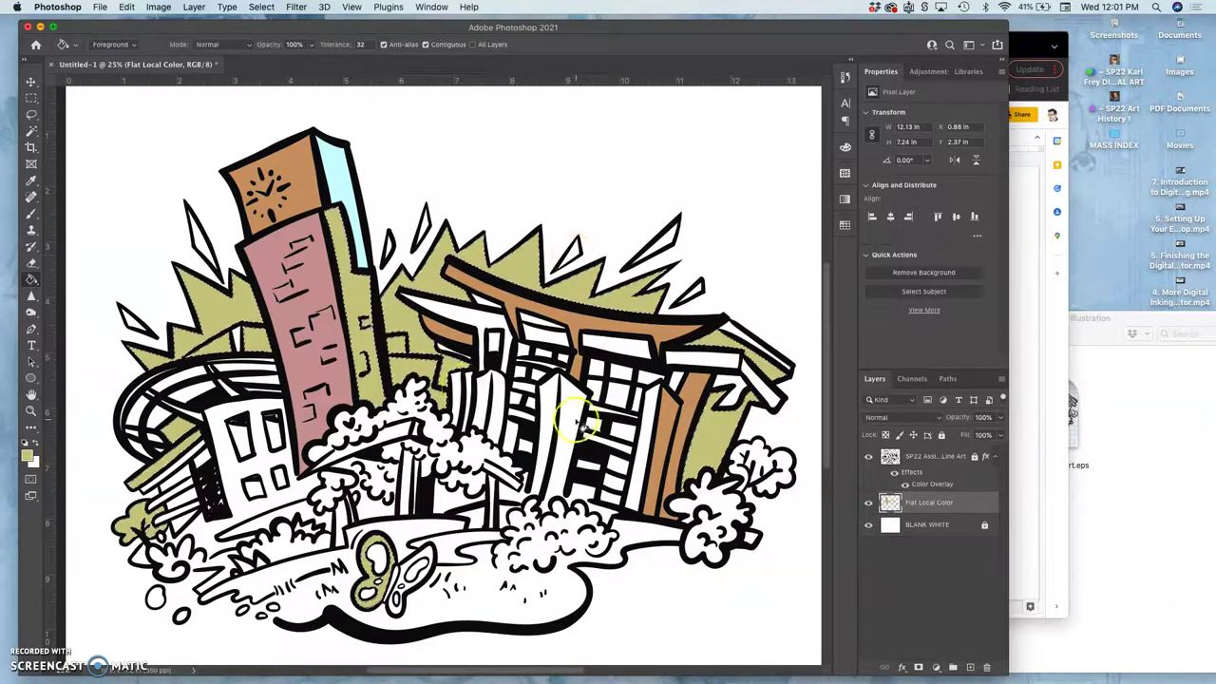
pyautogui.click(32, 130)
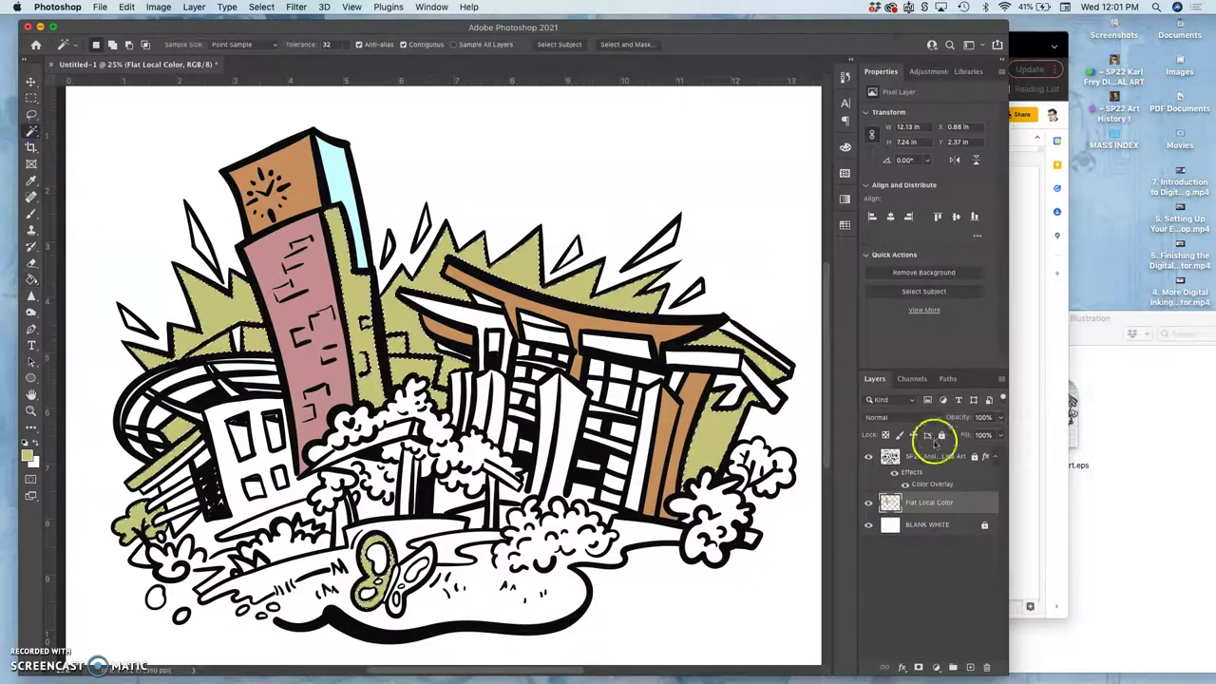
# On the line art layer, clear the old selection and select the central trees
pyautogui.click(936, 455)
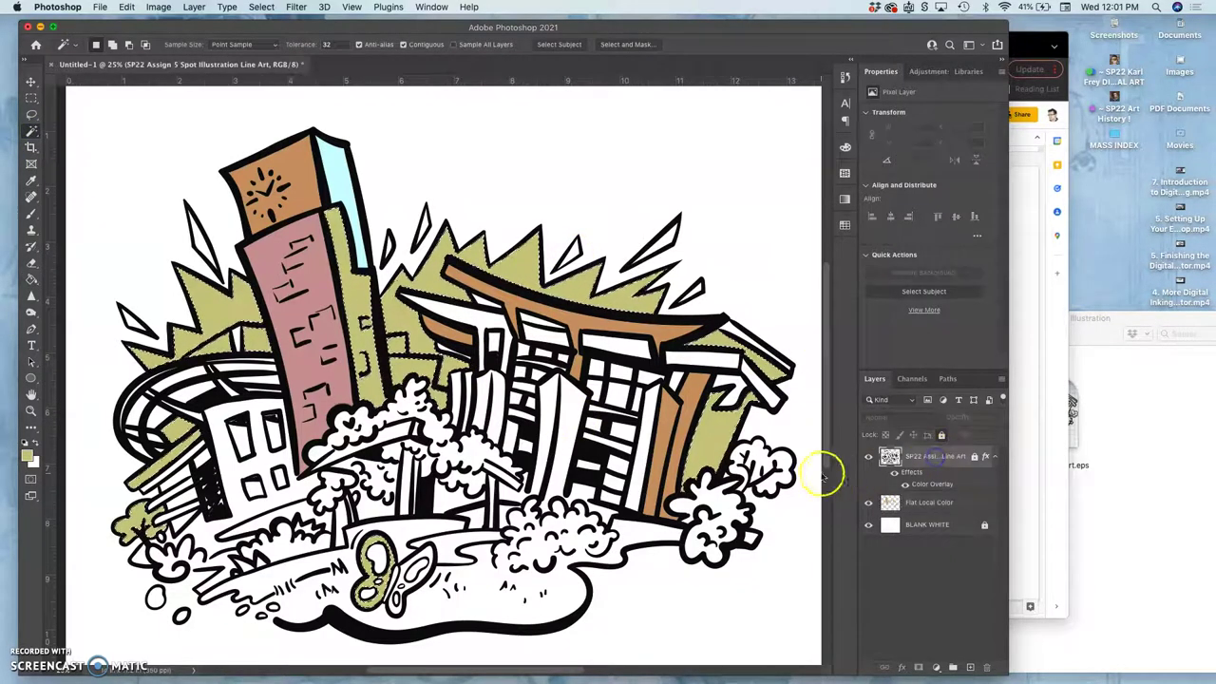
pyautogui.click(760, 462)
pyautogui.click(703, 492)
pyautogui.press('shift')
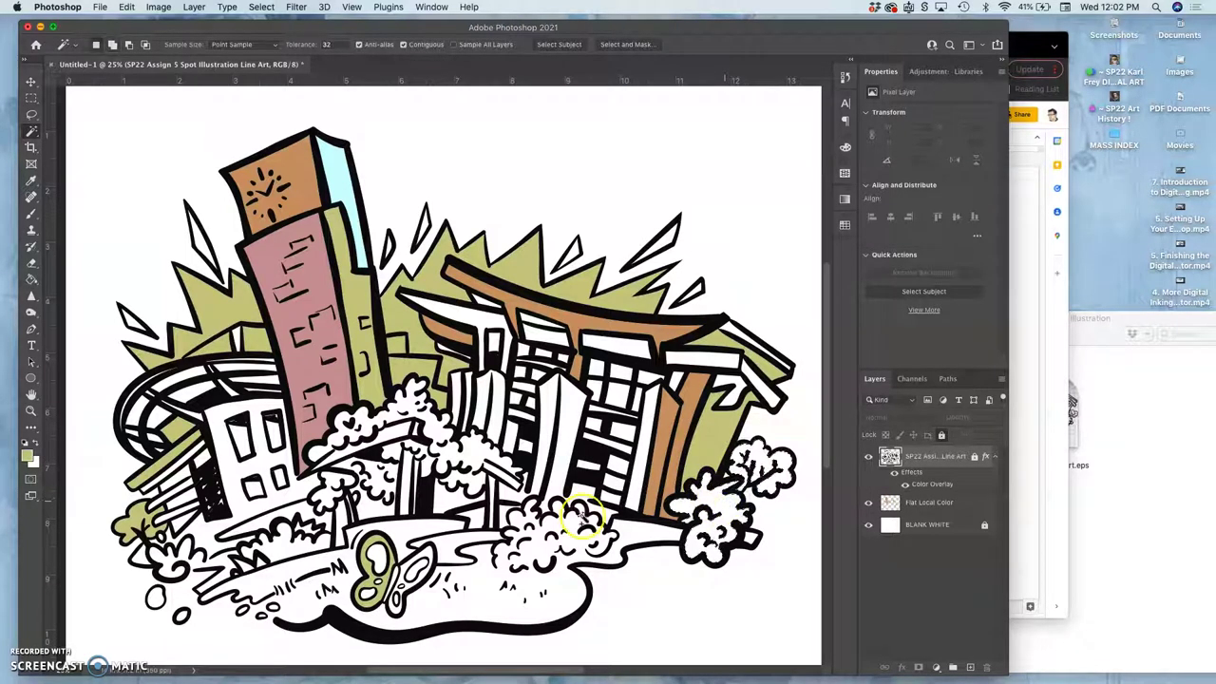
pyautogui.keyDown('shift'); pyautogui.click(433, 502); pyautogui.keyUp('shift')
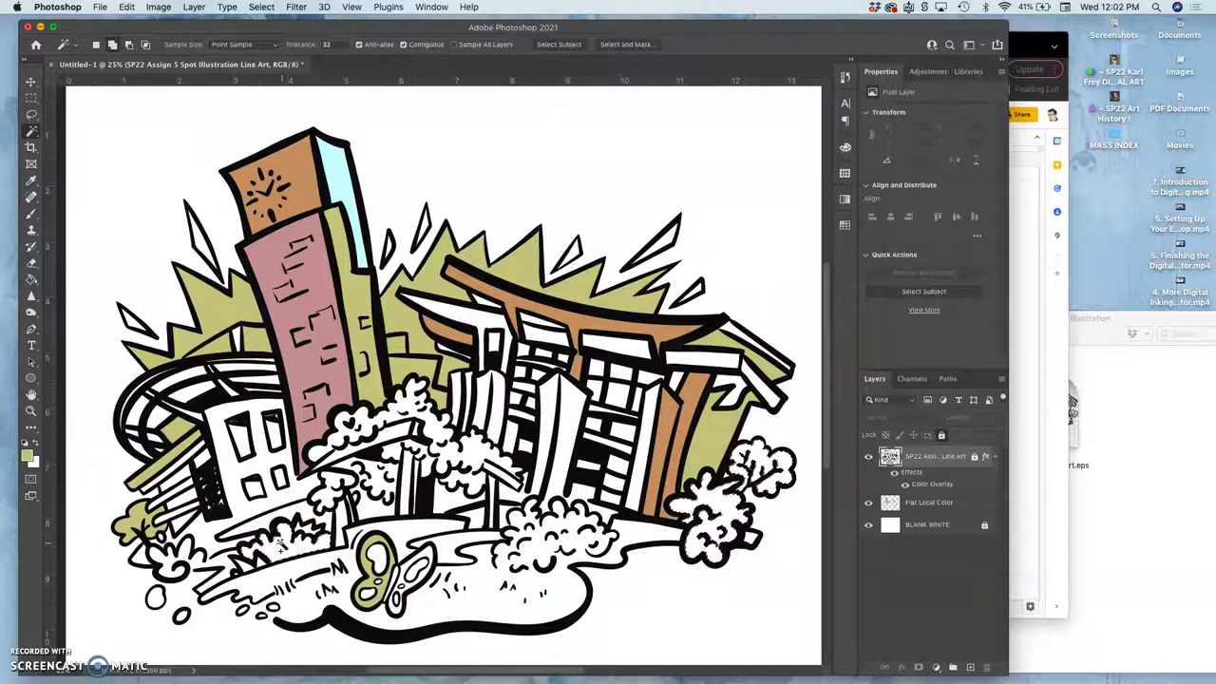
pyautogui.keyDown('shift'); pyautogui.click(376, 470); pyautogui.keyUp('shift')
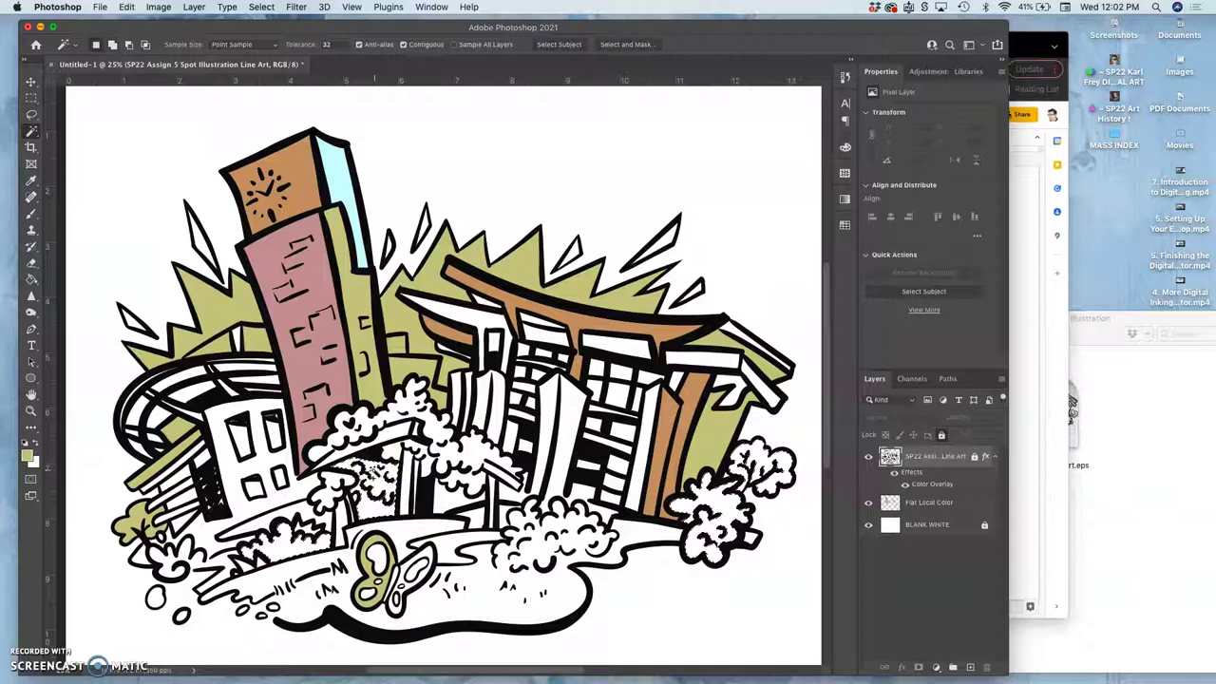
pyautogui.keyDown('shift'); pyautogui.click(369, 449); pyautogui.keyUp('shift')
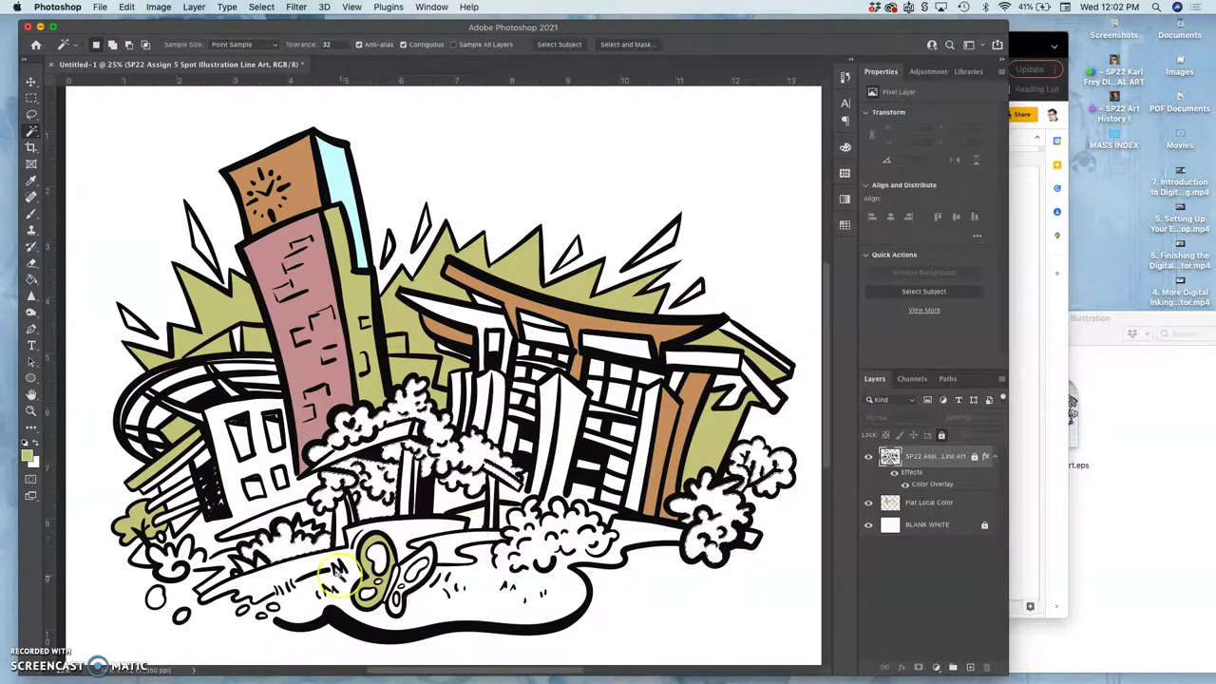
# Zoom in and add the lower-left ground gaps and slivers by the spikes to the selection
pyautogui.keyDown('shift'); pyautogui.click(181, 568); pyautogui.keyUp('shift')
pyautogui.keyDown('shift'); pyautogui.click(242, 565); pyautogui.keyUp('shift')
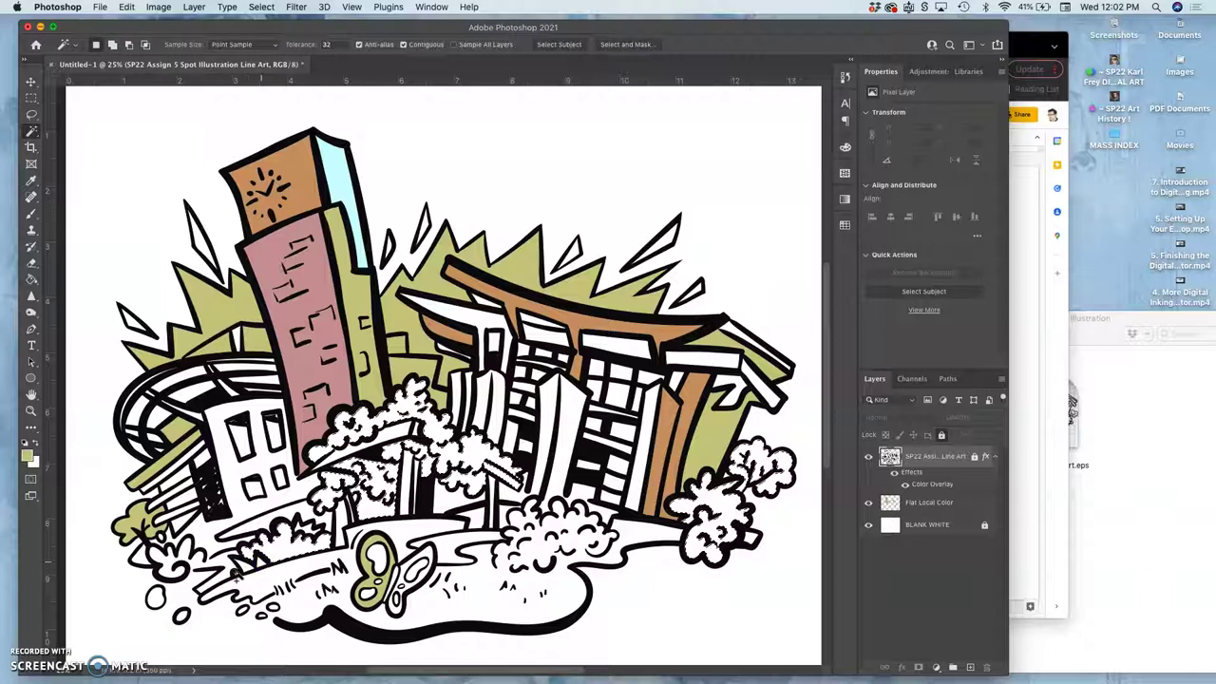
pyautogui.press('super+equal')
pyautogui.press('super+equal')
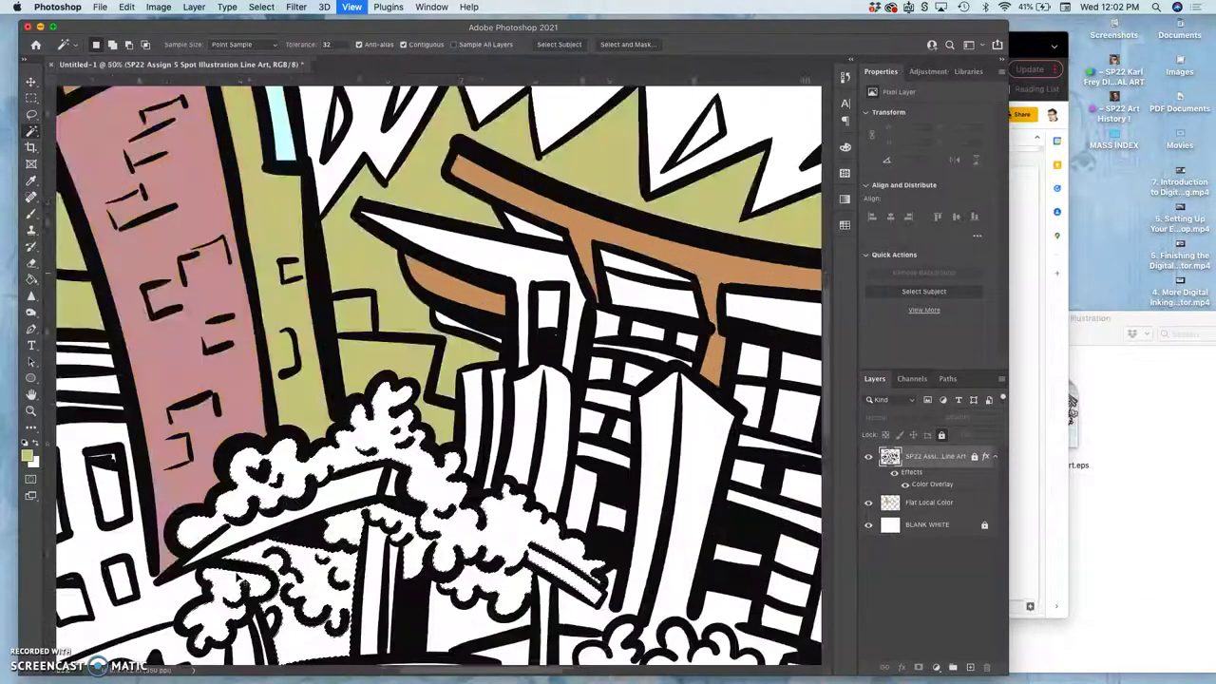
pyautogui.press('super+equal')
pyautogui.keyDown('shift'); pyautogui.click(285, 502); pyautogui.keyUp('shift')
pyautogui.press('super+equal')
pyautogui.scroll(-5, 294, 513)
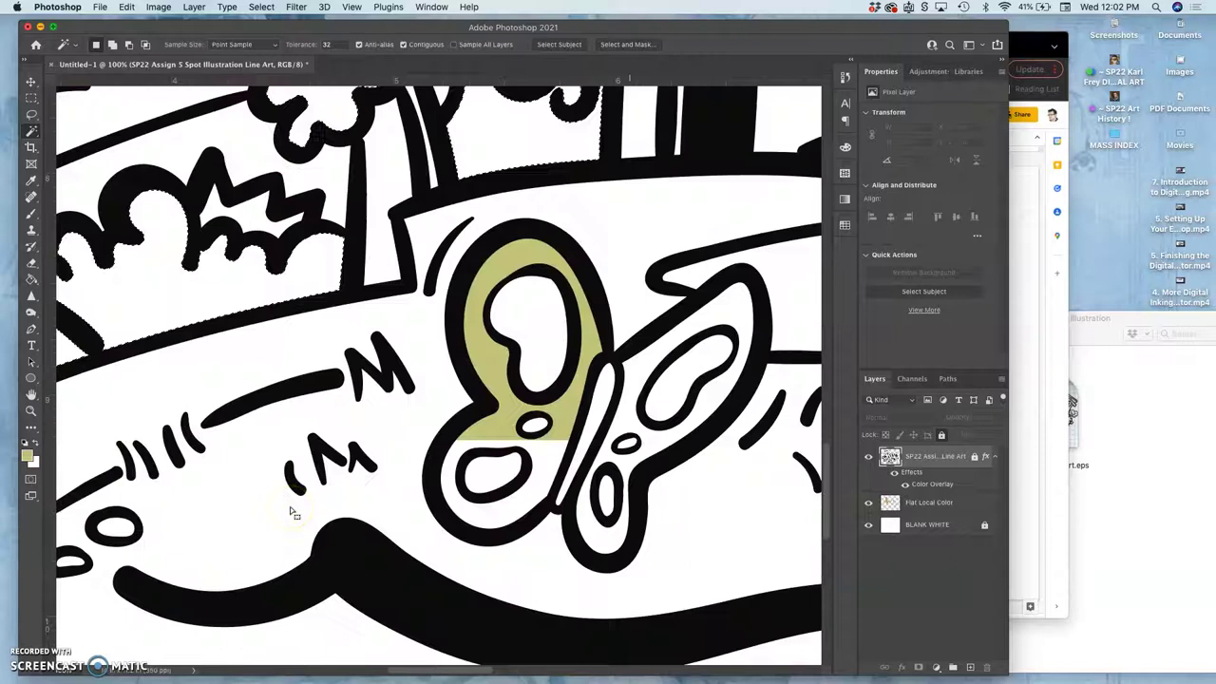
pyautogui.hscroll(-5, 291, 507)
pyautogui.keyDown('shift'); pyautogui.click(332, 335); pyautogui.keyUp('shift')
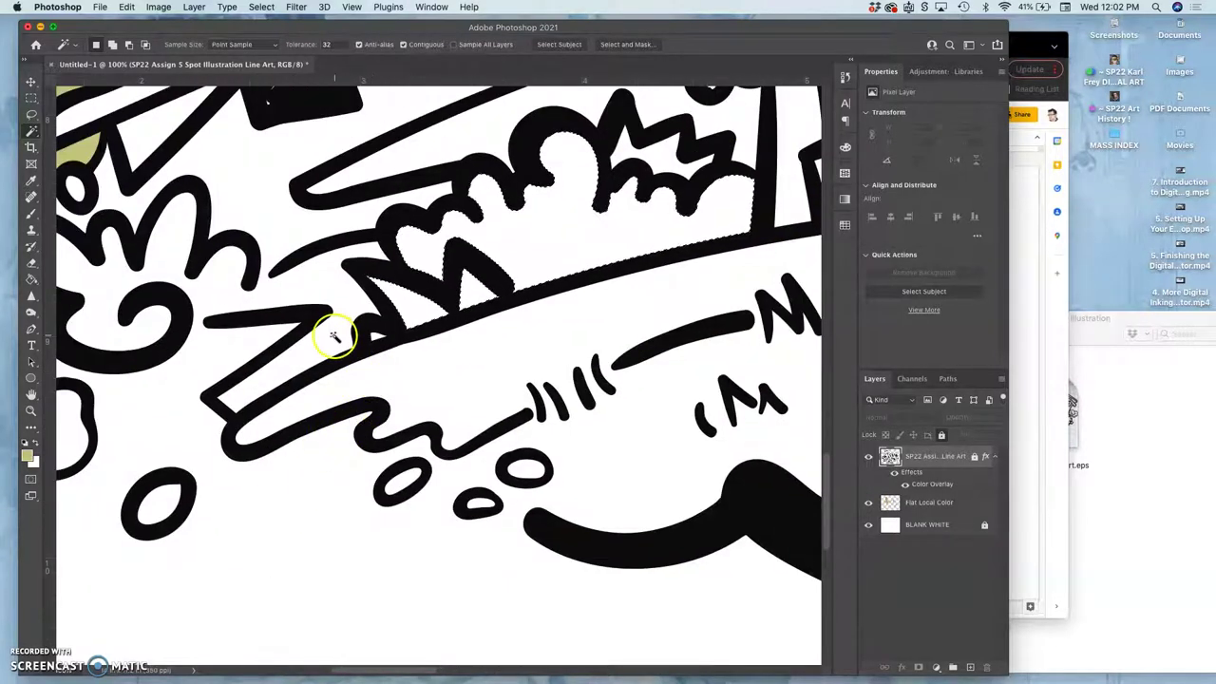
pyautogui.keyDown('shift'); pyautogui.click(377, 335); pyautogui.keyUp('shift')
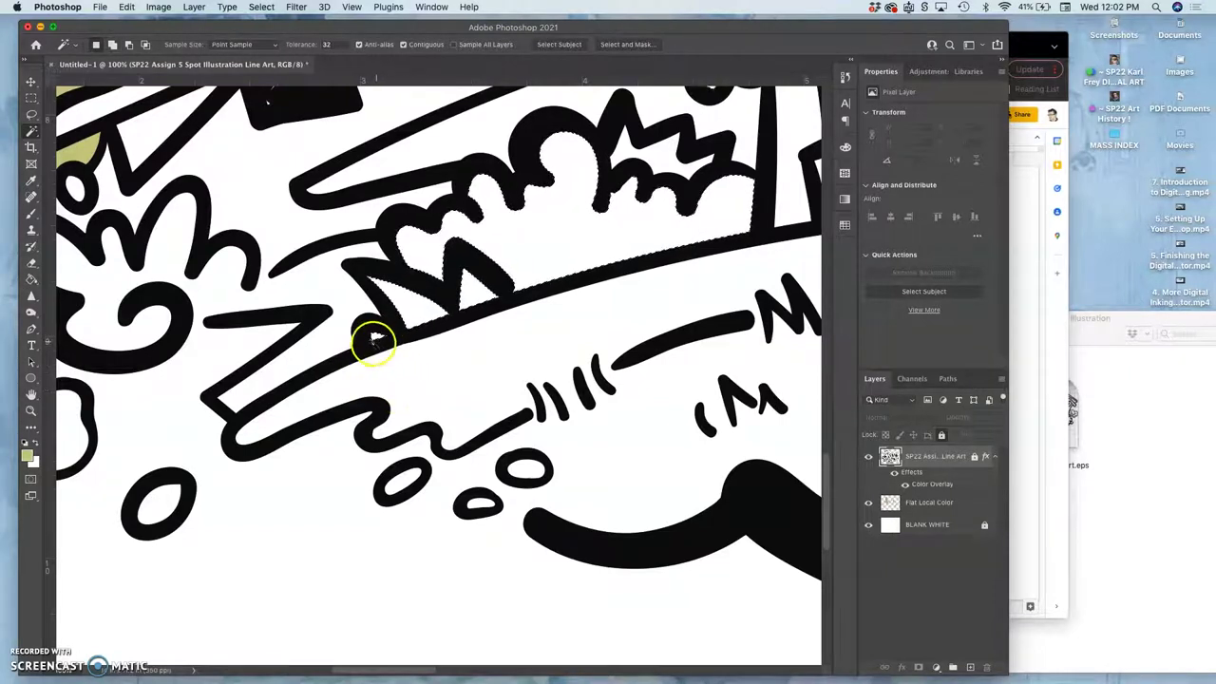
pyautogui.click(378, 337)
pyautogui.click(657, 401)
pyautogui.hscroll(3, 619, 424)
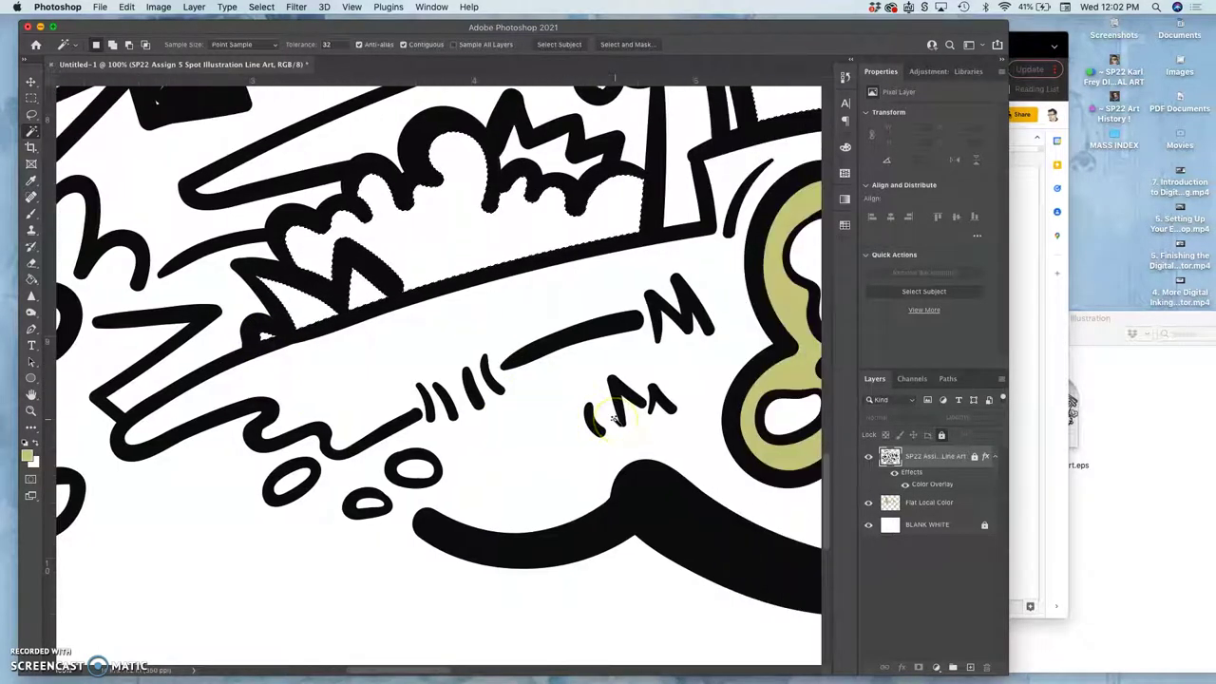
pyautogui.scroll(-6, 619, 423)
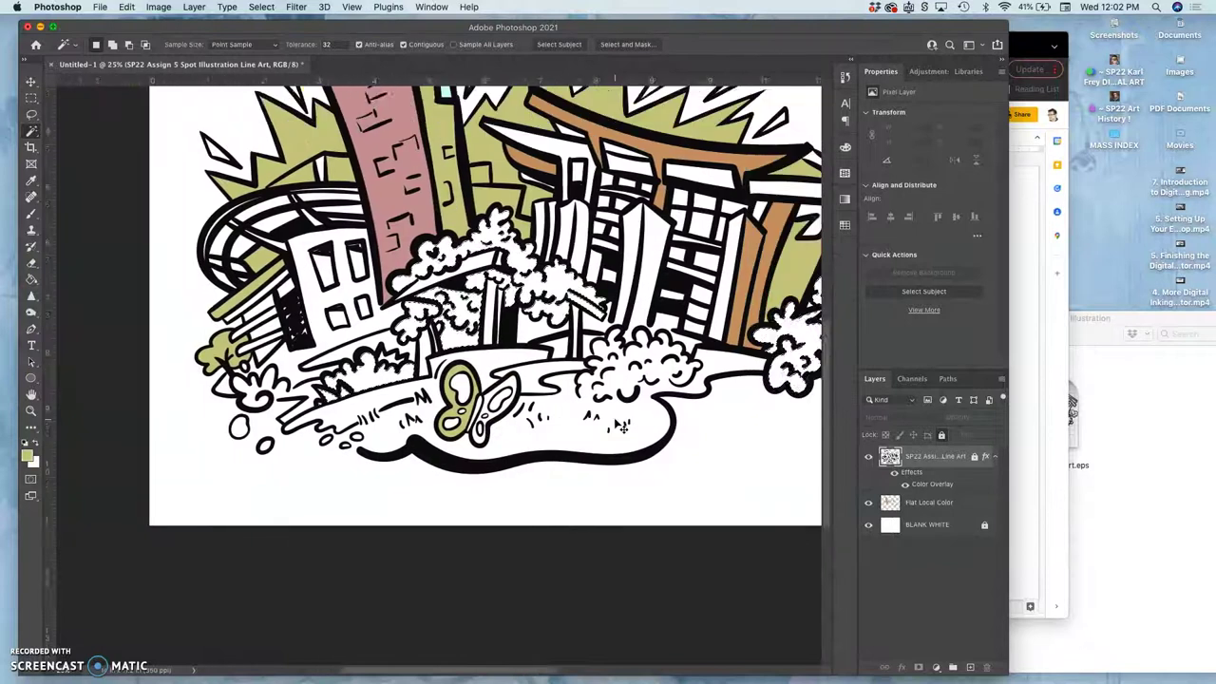
pyautogui.scroll(2, 623, 427)
# On the Flat Local Color layer, set the foreground to dark green #578457
pyautogui.click(924, 503)
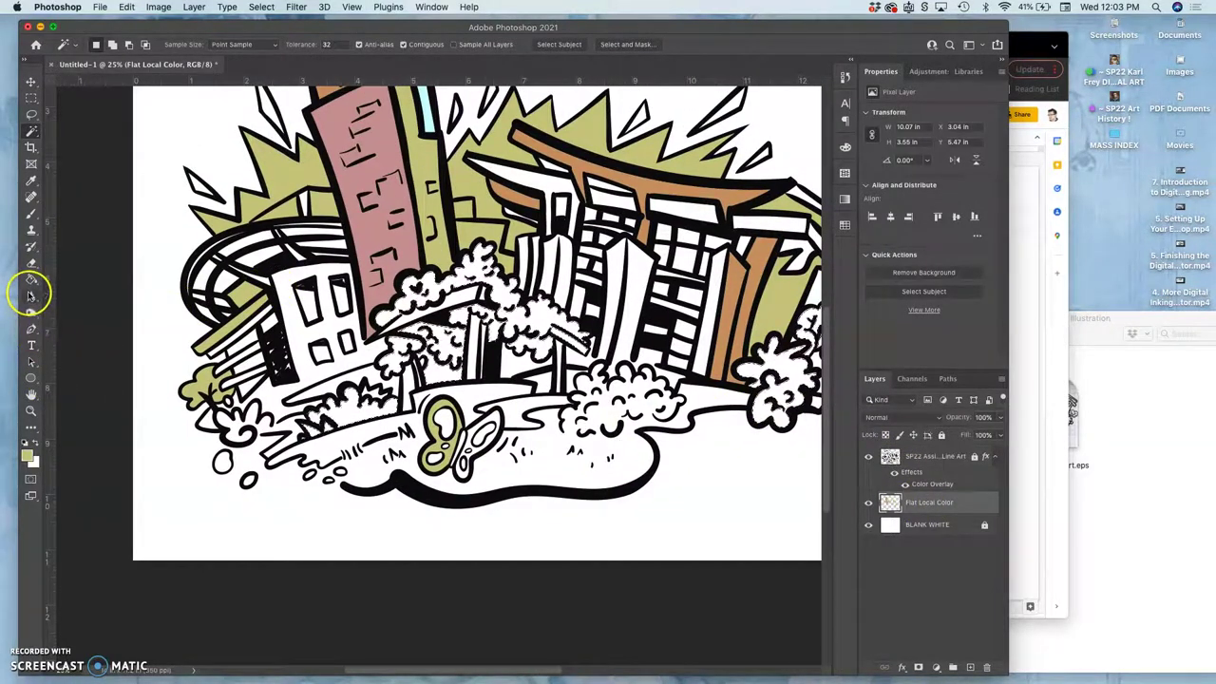
pyautogui.click(28, 457)
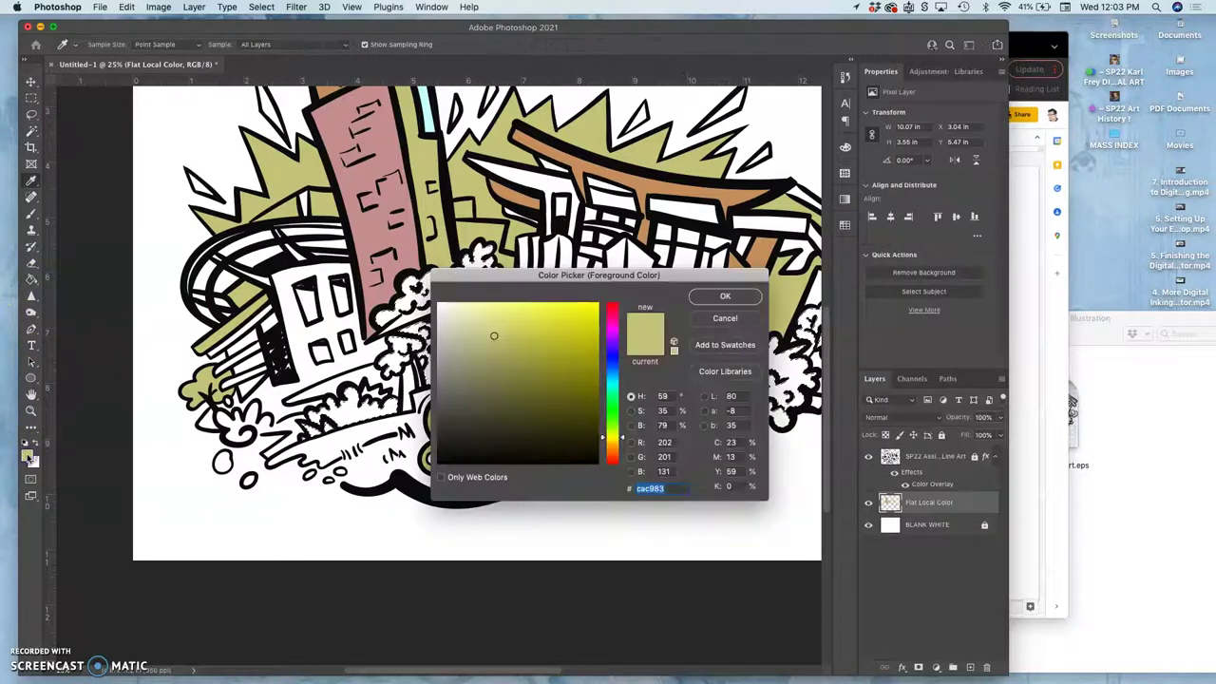
pyautogui.click(615, 411)
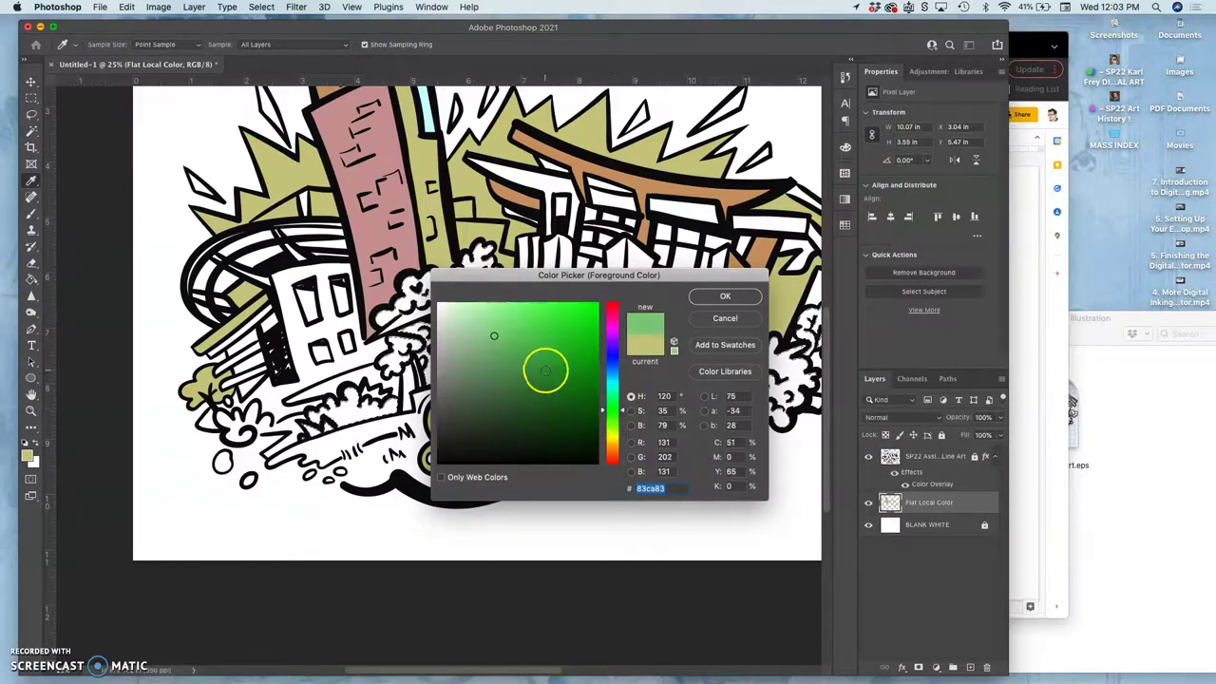
pyautogui.moveTo(541, 370)
pyautogui.mouseDown()
pyautogui.moveTo(545, 361)
pyautogui.moveTo(492, 348)
pyautogui.moveTo(482, 386)
pyautogui.moveTo(496, 376)
pyautogui.mouseUp()
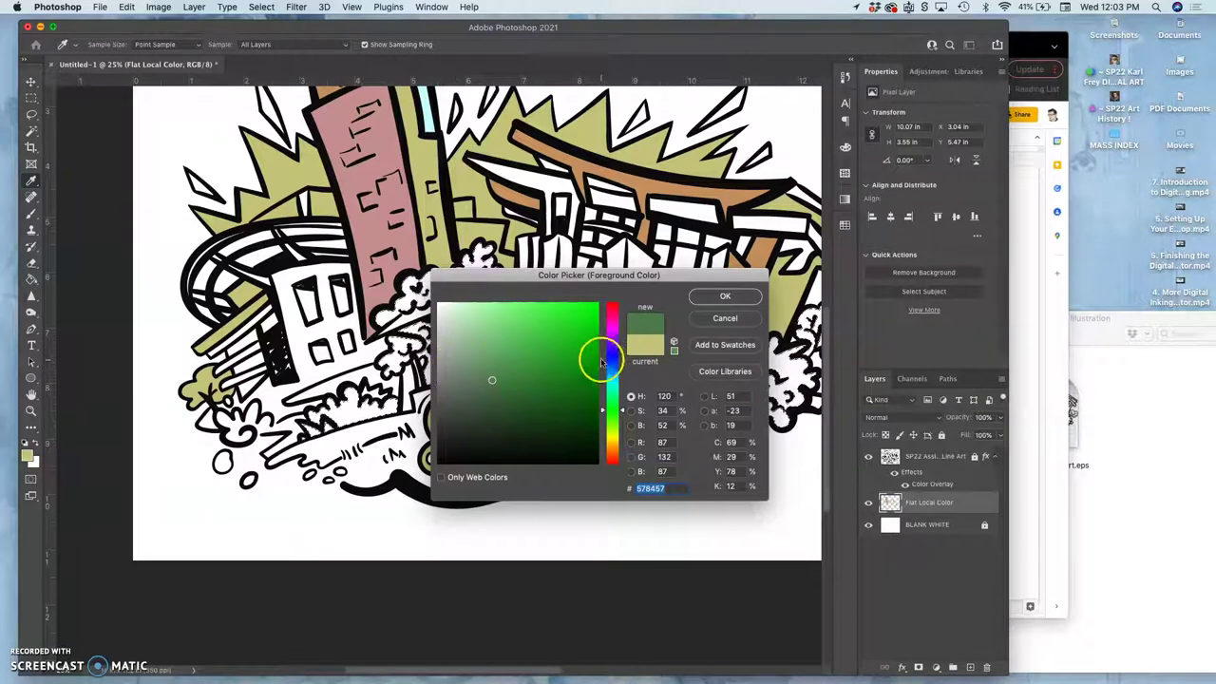
pyautogui.click(725, 295)
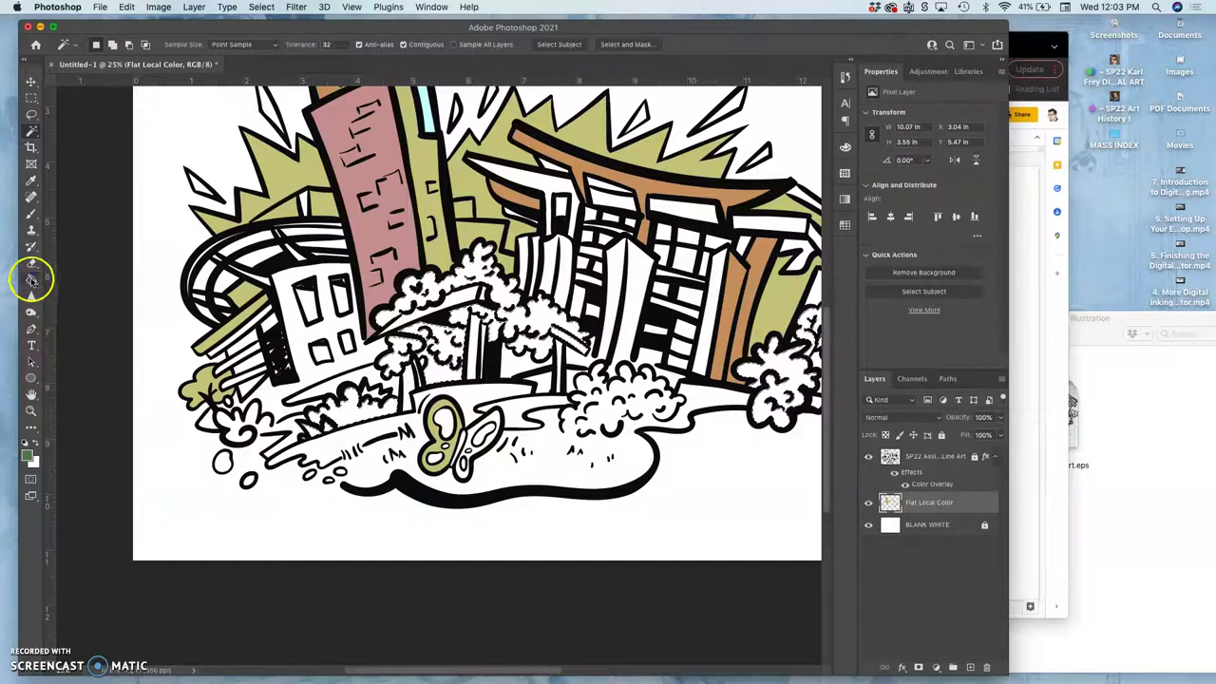
# Paint Bucket-fill the selected trees, bushes and the tower's side with the green
pyautogui.click(32, 279)
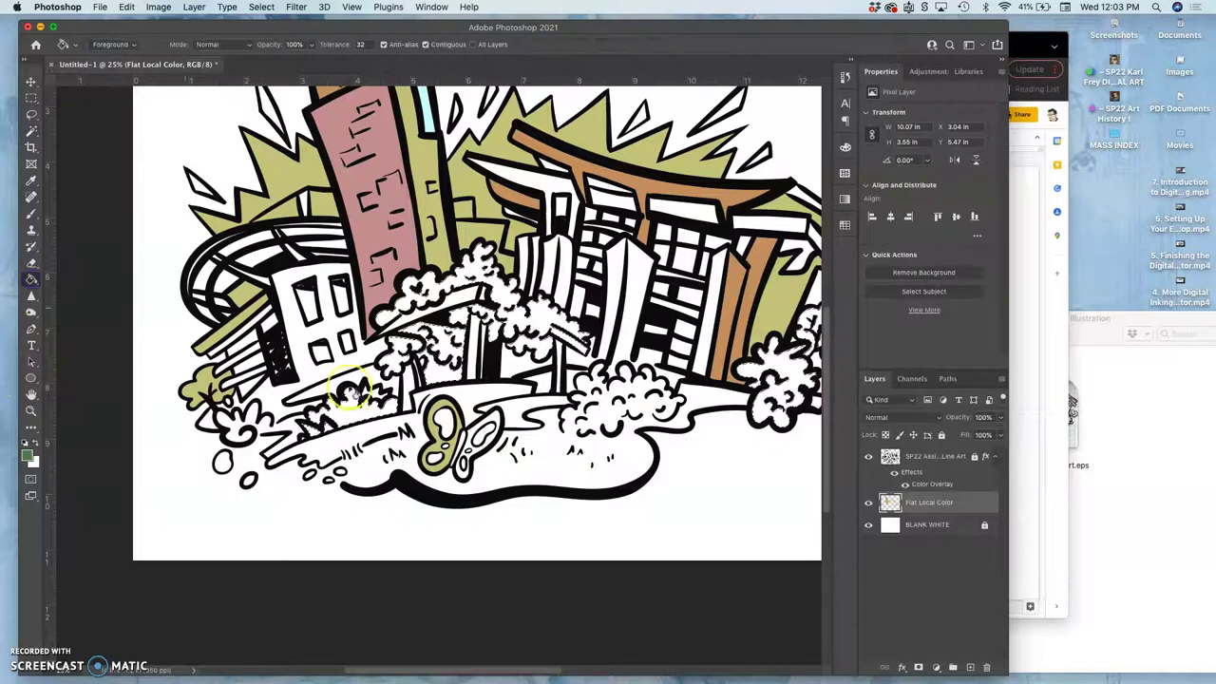
pyautogui.click(401, 350)
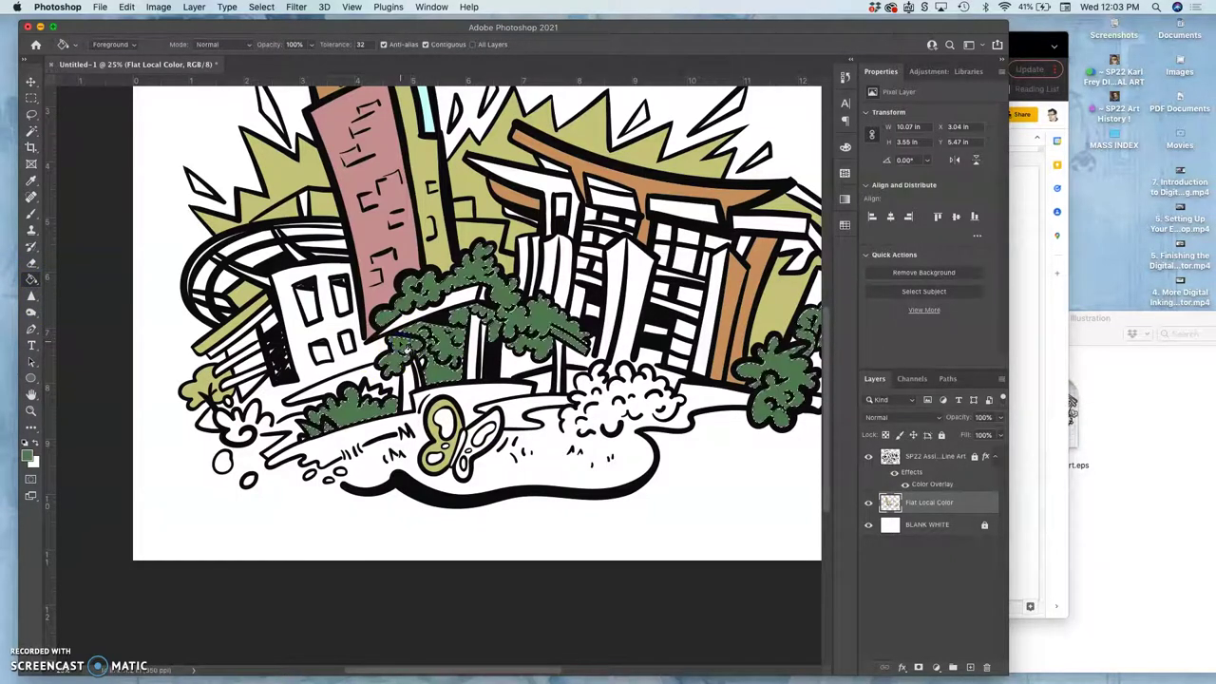
pyautogui.scroll(5, 418, 356)
pyautogui.hscroll(3, 418, 356)
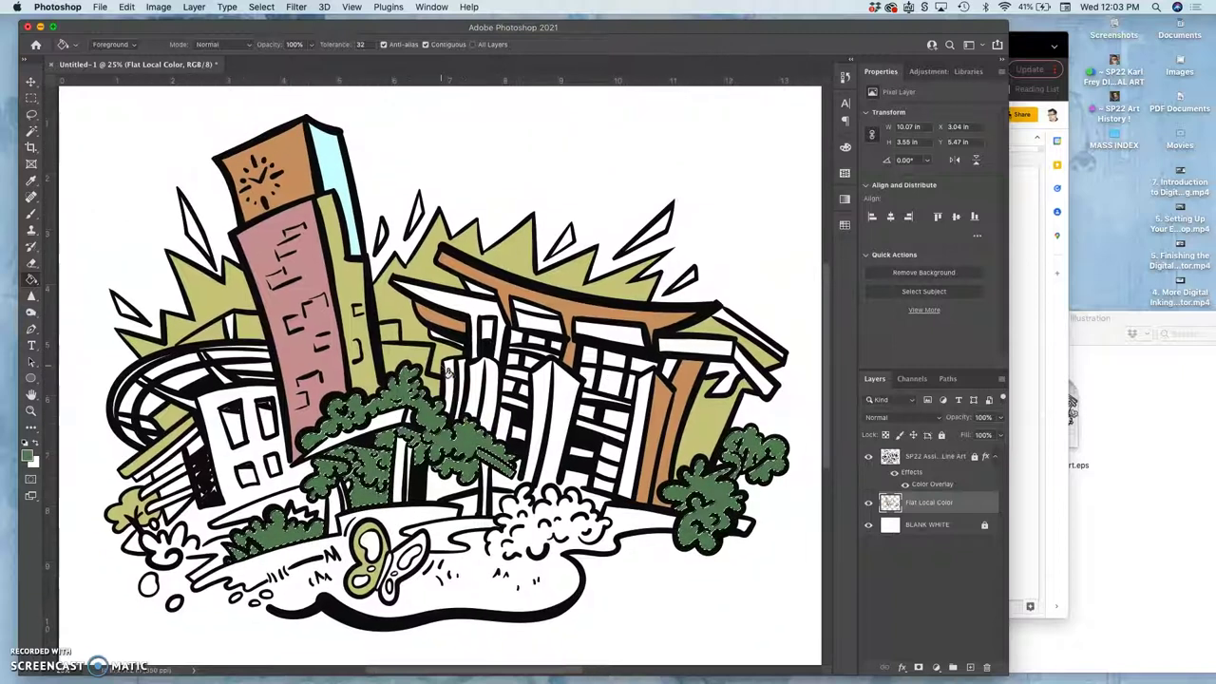
pyautogui.click(350, 280)
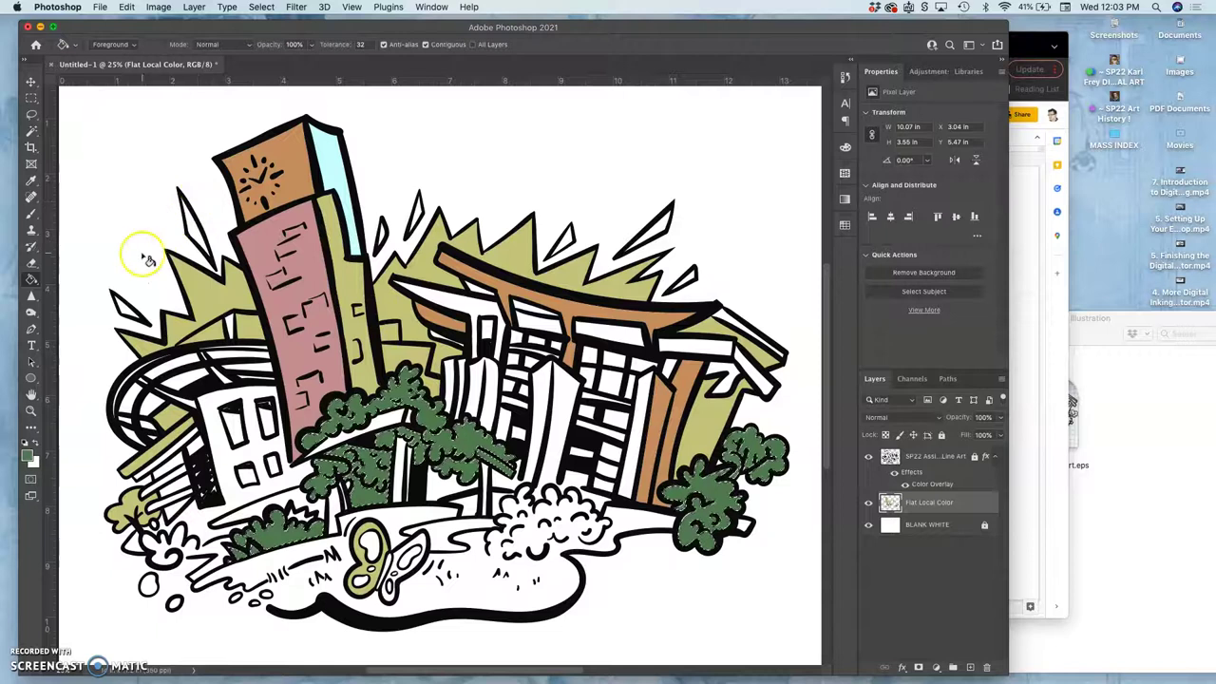
# Lasso part of the upper-left artwork, then Save As 'Assign #5 Spot Illustration Color' PSD, prefixed with the student's name
pyautogui.click(31, 114)
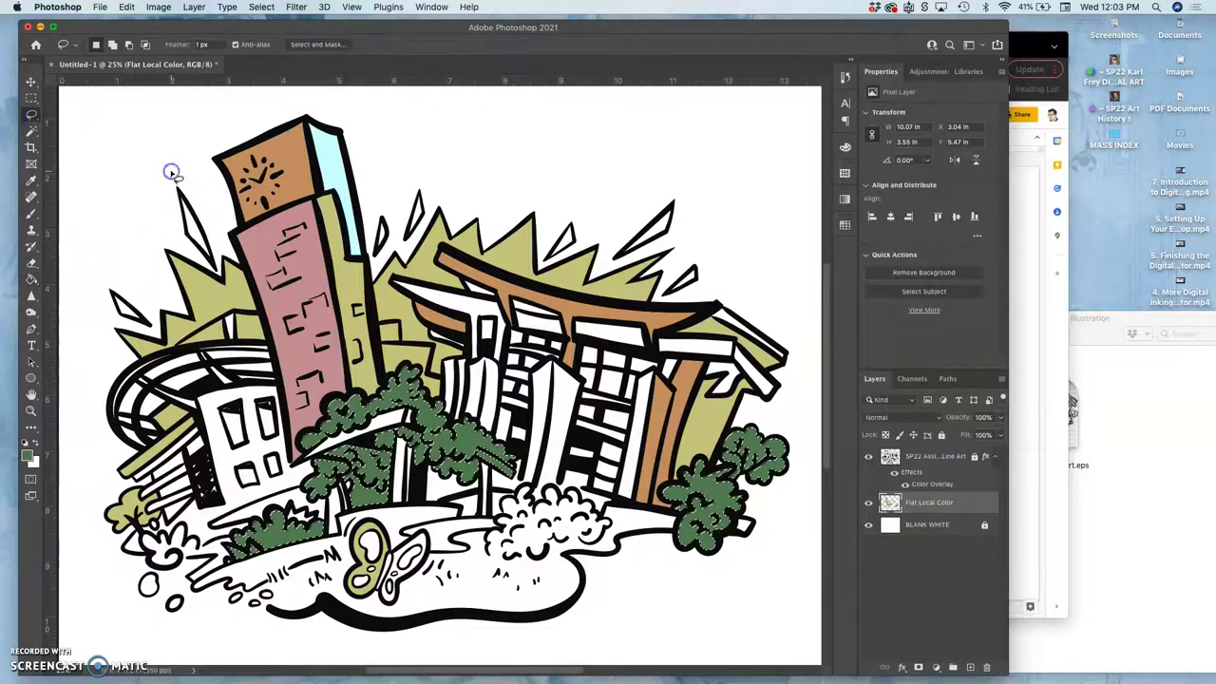
pyautogui.moveTo(171, 172); pyautogui.dragTo(381, 221)
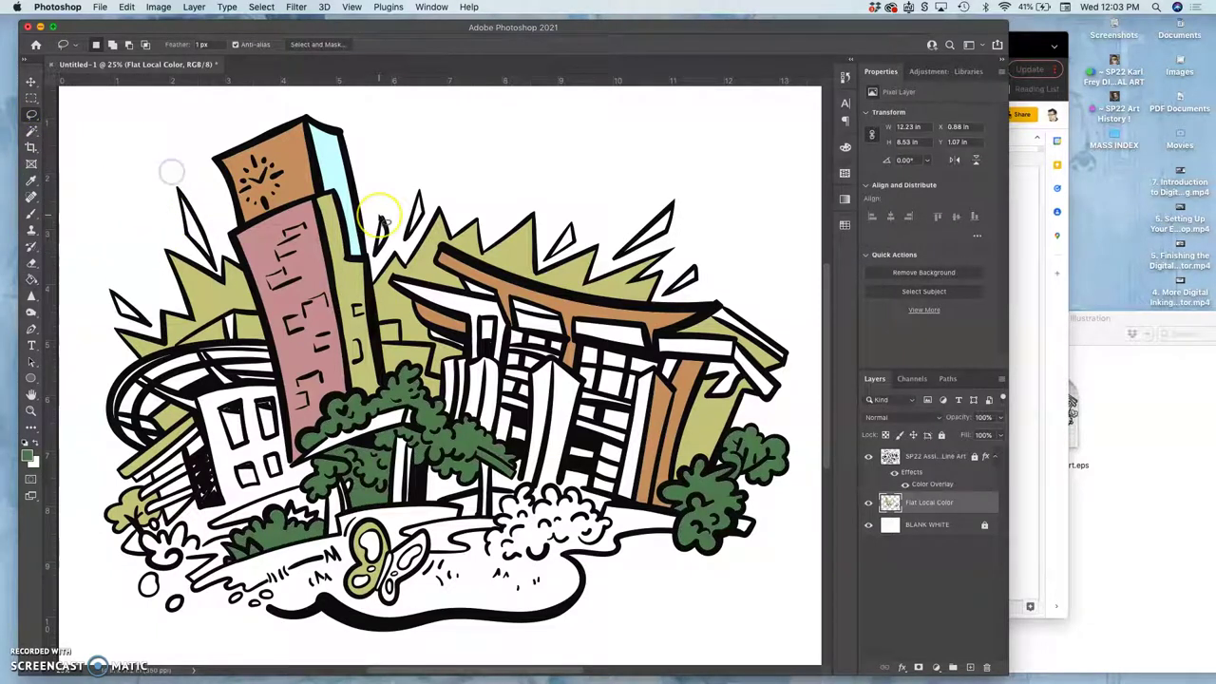
pyautogui.click(100, 7)
pyautogui.click(122, 150)
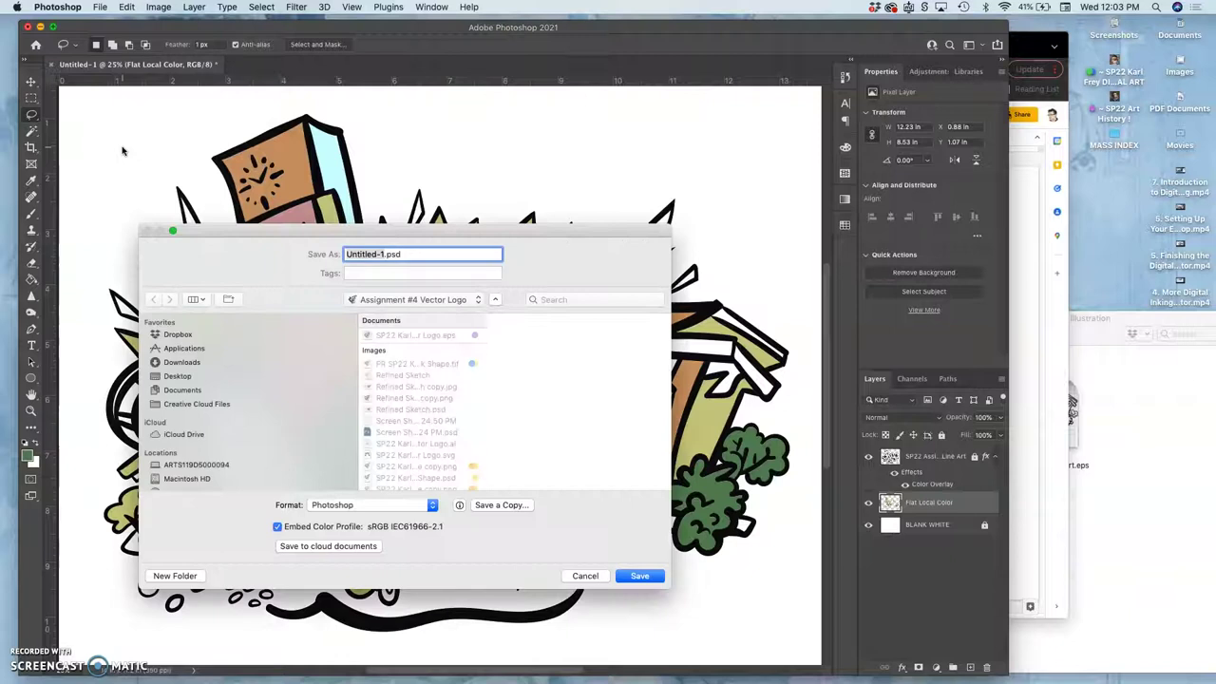
pyautogui.write('S')
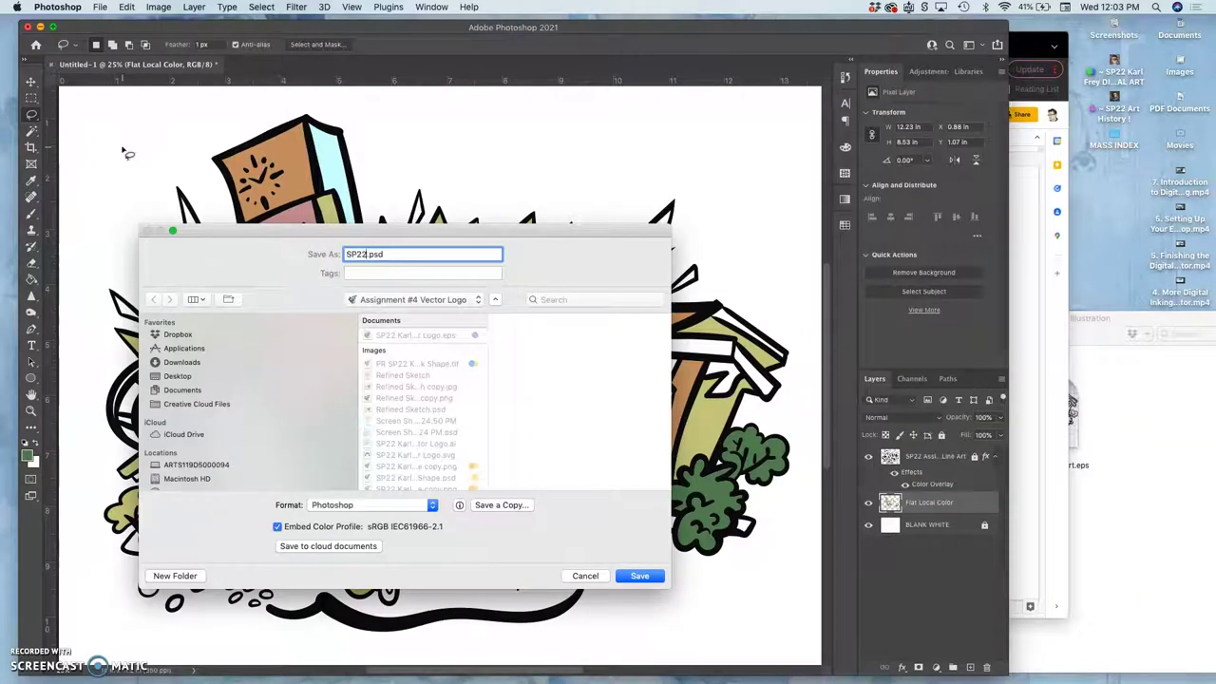
pyautogui.write('P22 Karl Assign #5')
pyautogui.write(' Spot Illustration Color')
pyautogui.press('Return')
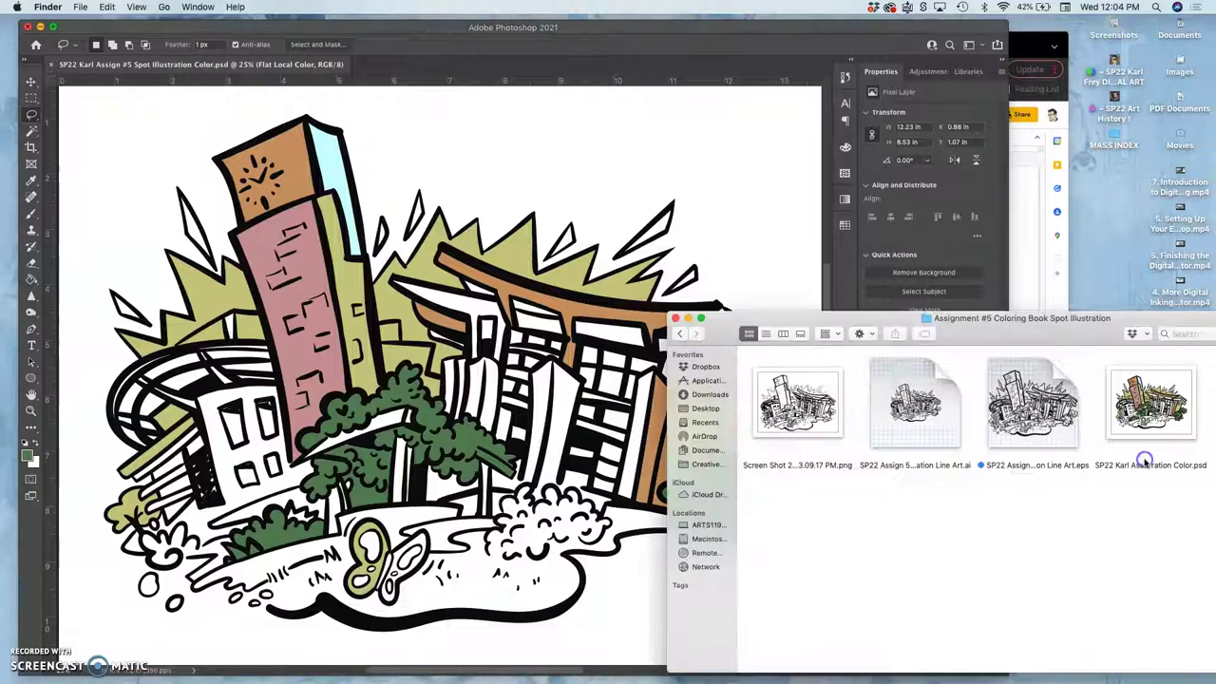
# Move the Finder assignment folder into view, then bring the Introduction to Digital Coloring slides forward
pyautogui.moveTo(1107, 319)
pyautogui.mouseDown()
pyautogui.moveTo(1026, 308)
pyautogui.moveTo(1118, 307)
pyautogui.mouseUp()
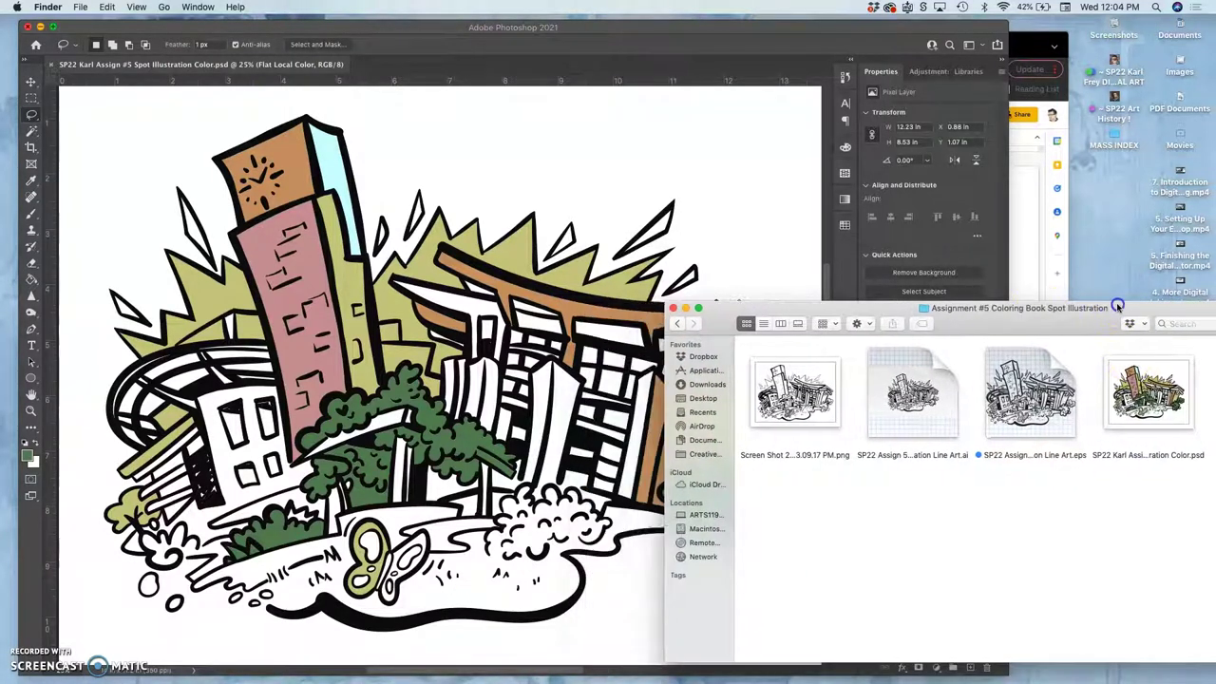
pyautogui.click(773, 30)
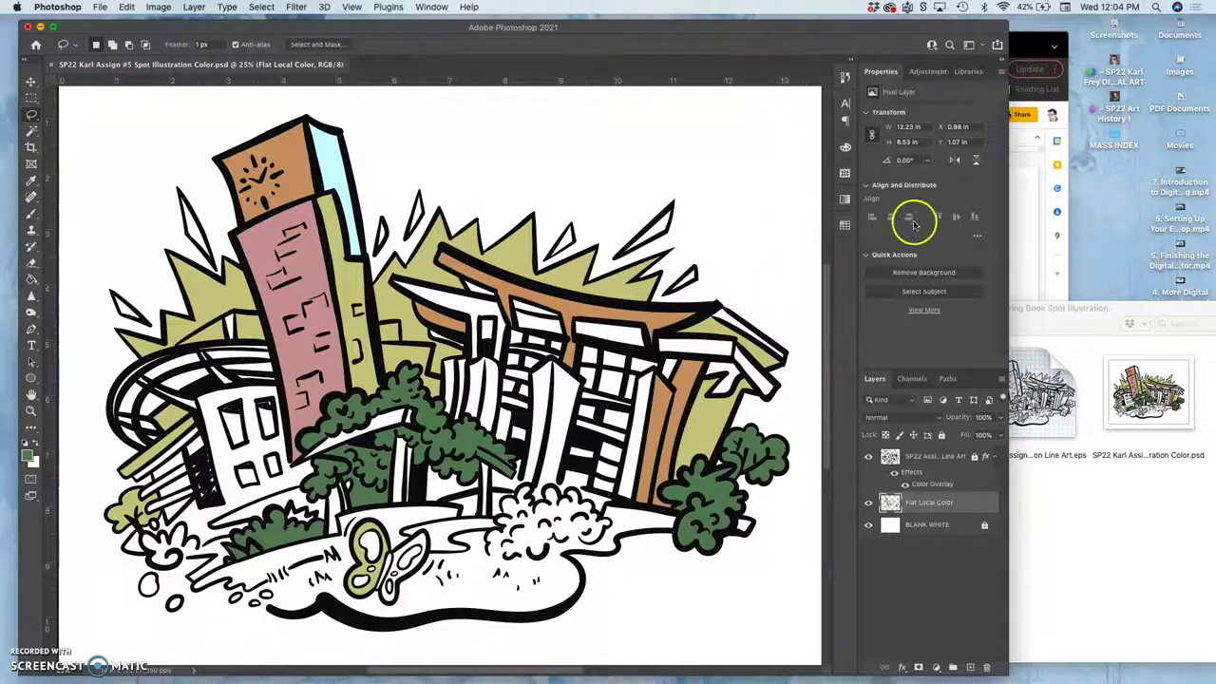
pyautogui.click(1021, 214)
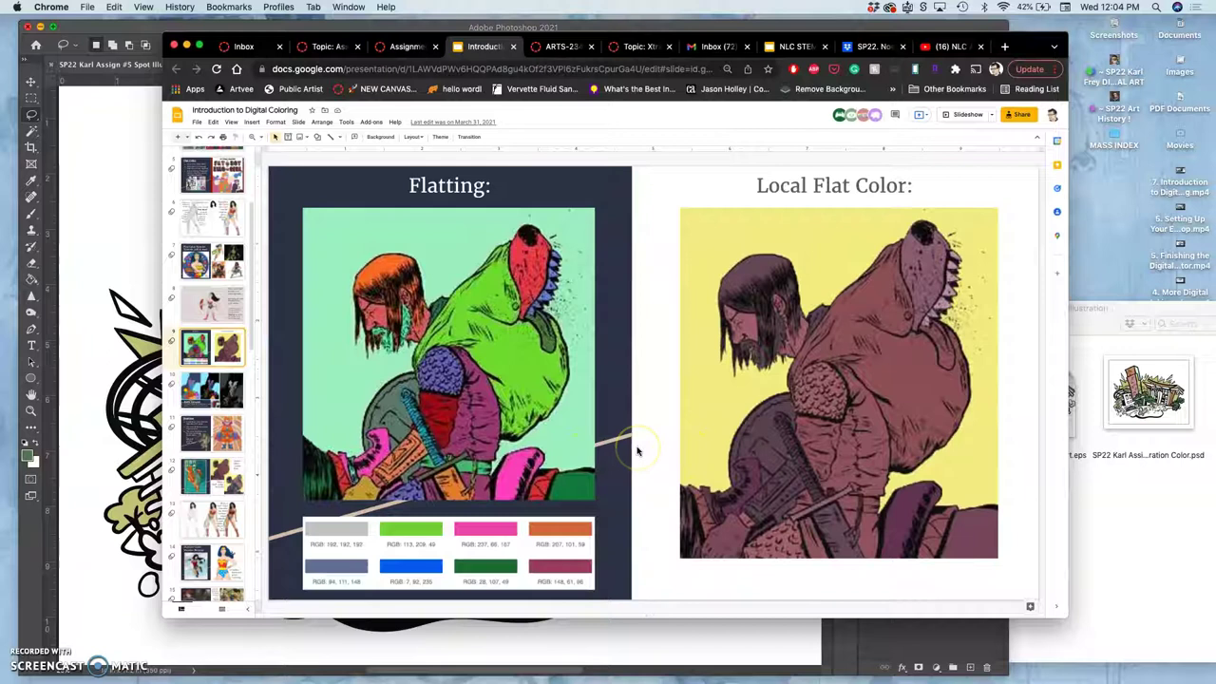
# Advance to the Dave Stewart slide and examine the Hellboy colouring example
pyautogui.press('Down')
pyautogui.click(652, 419)
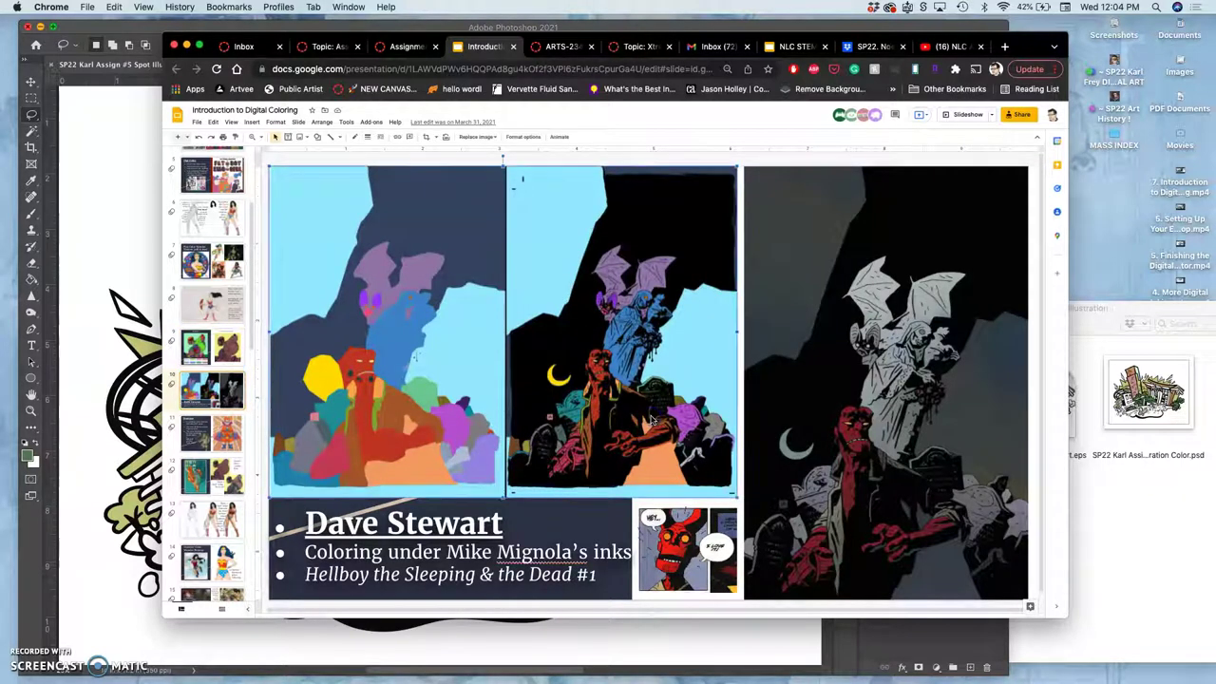
pyautogui.click(559, 384)
pyautogui.click(353, 432)
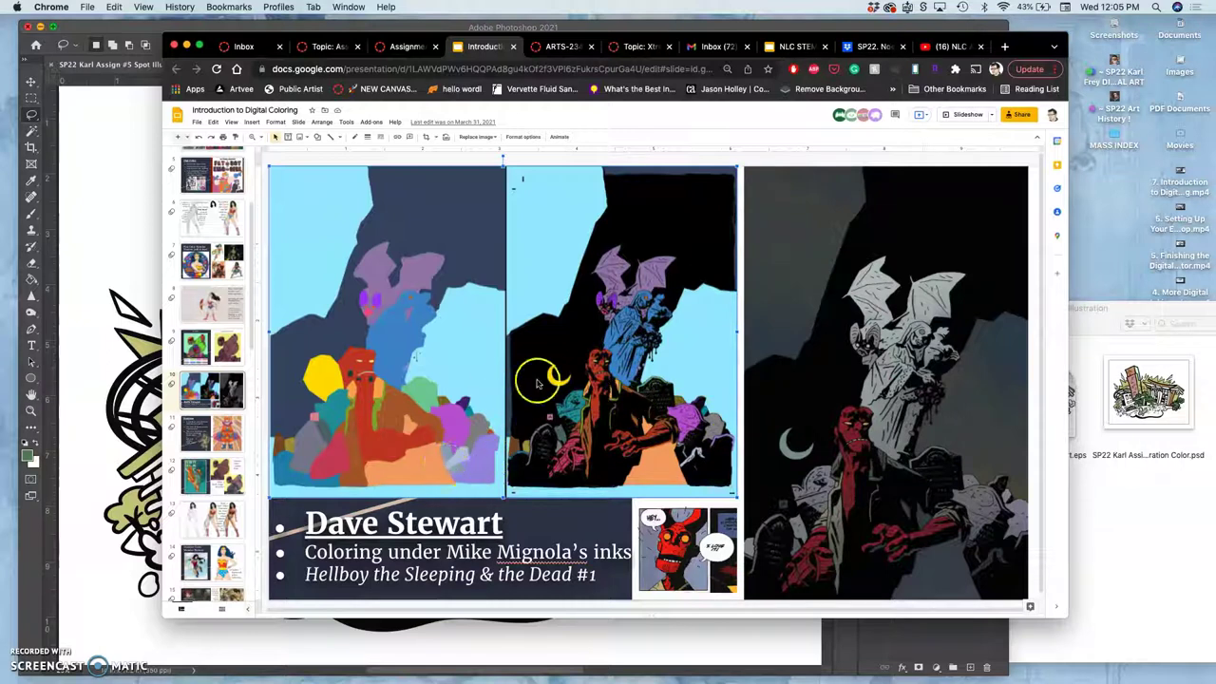
pyautogui.scroll(-3, 235, 439)
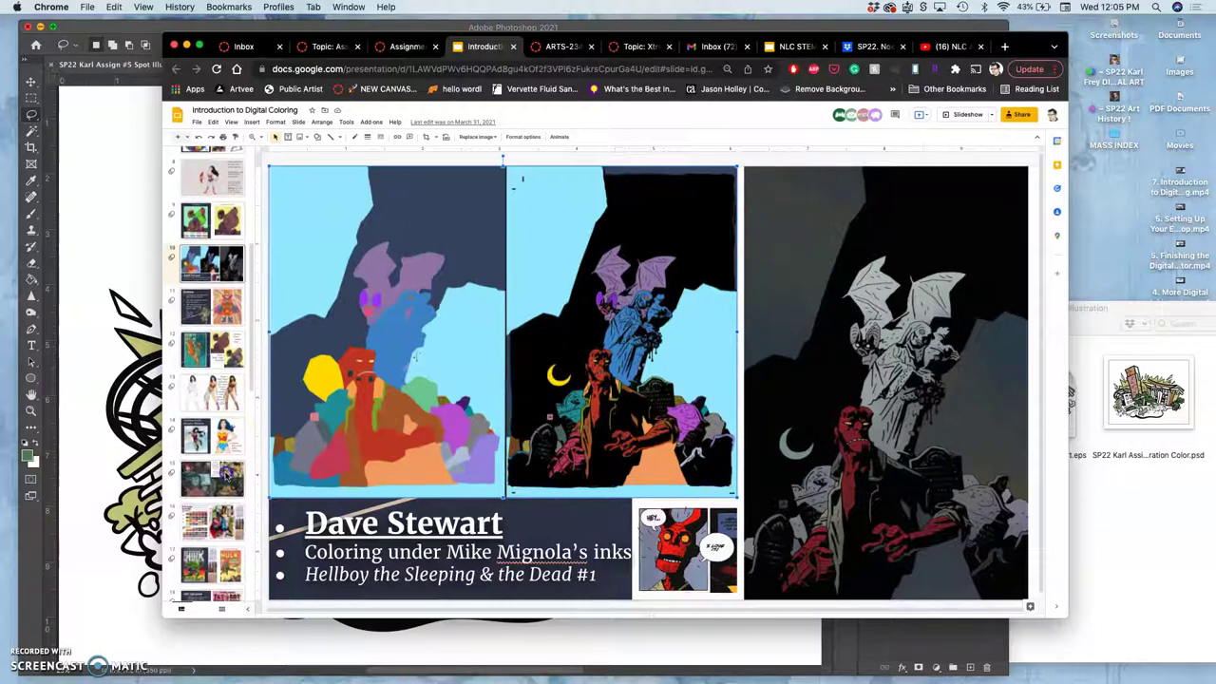
# Step through the Hard-Edge Duotone, Dr. Ph. Martin's watercolor and Hulk slides to Full-Spectrum
pyautogui.click(226, 473)
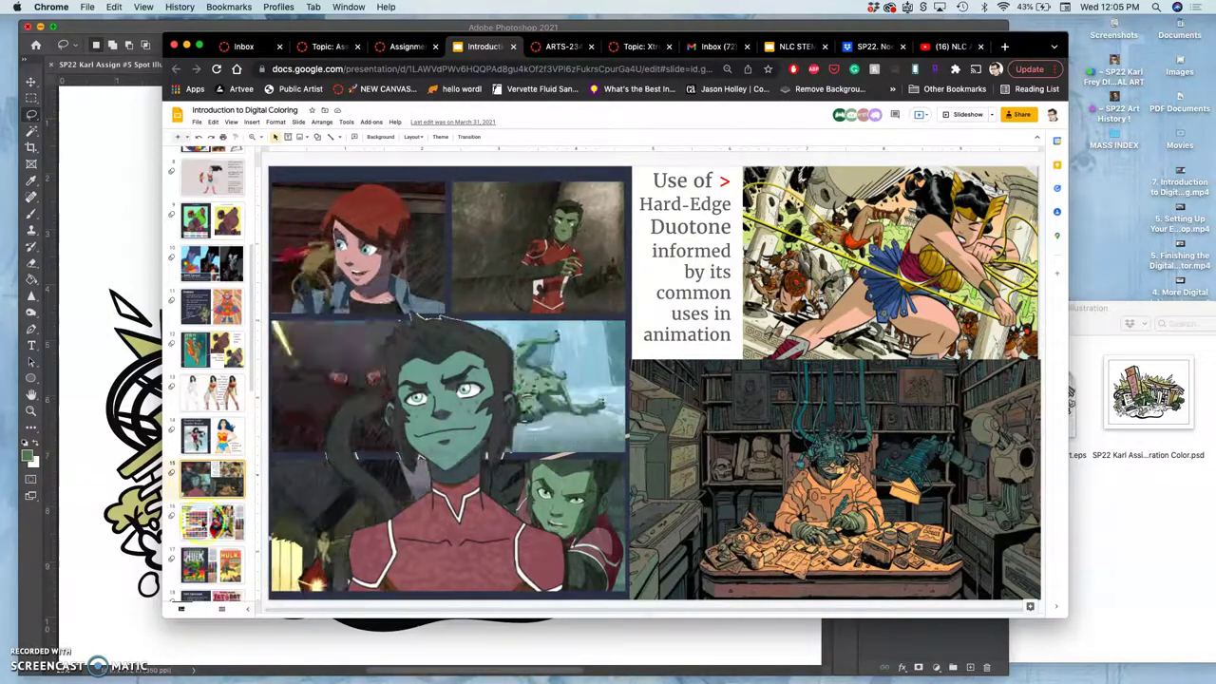
pyautogui.click(207, 526)
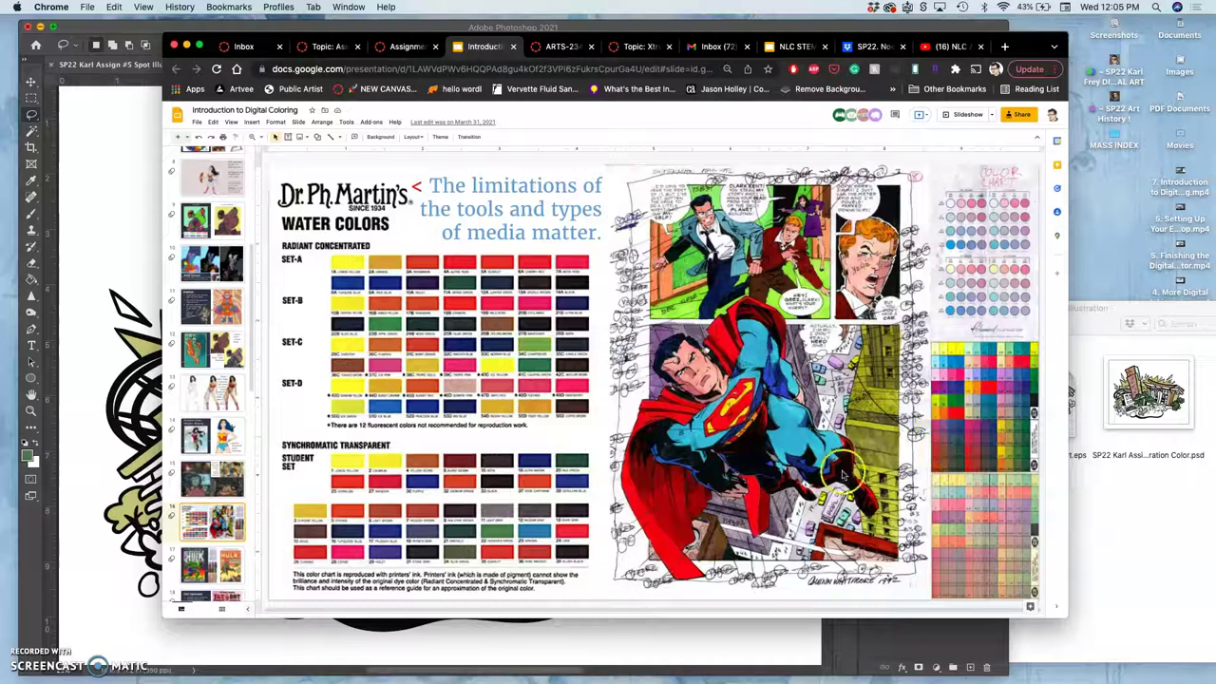
pyautogui.click(210, 563)
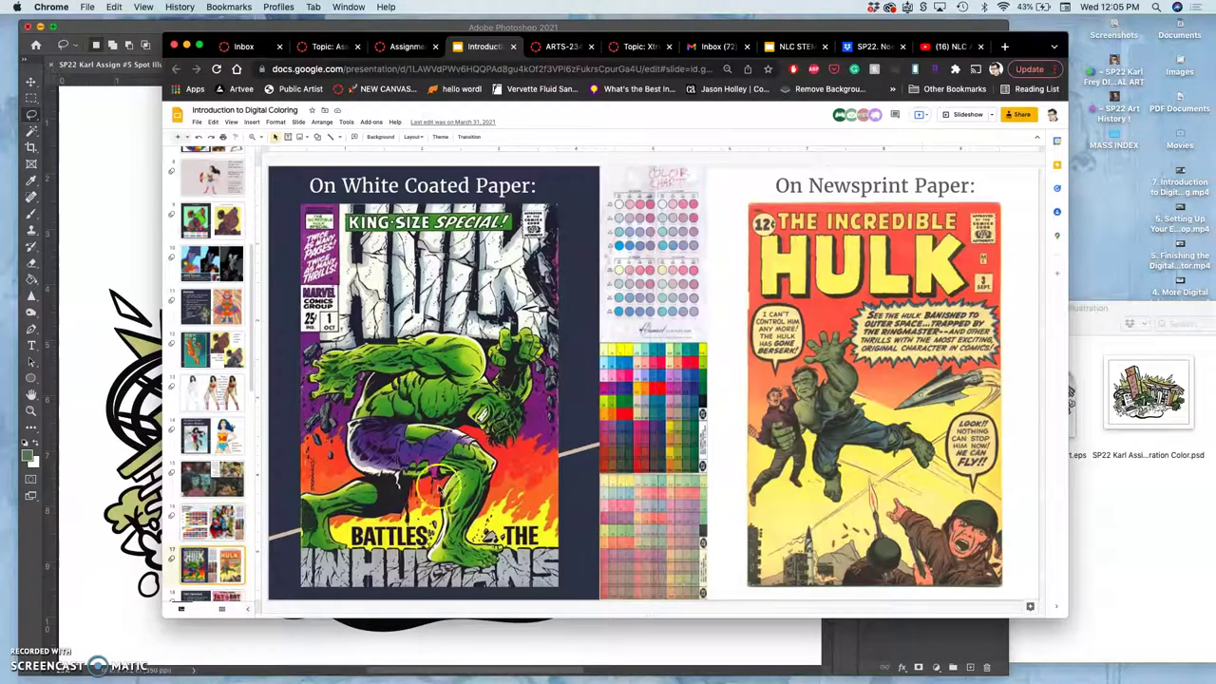
pyautogui.scroll(-3, 226, 532)
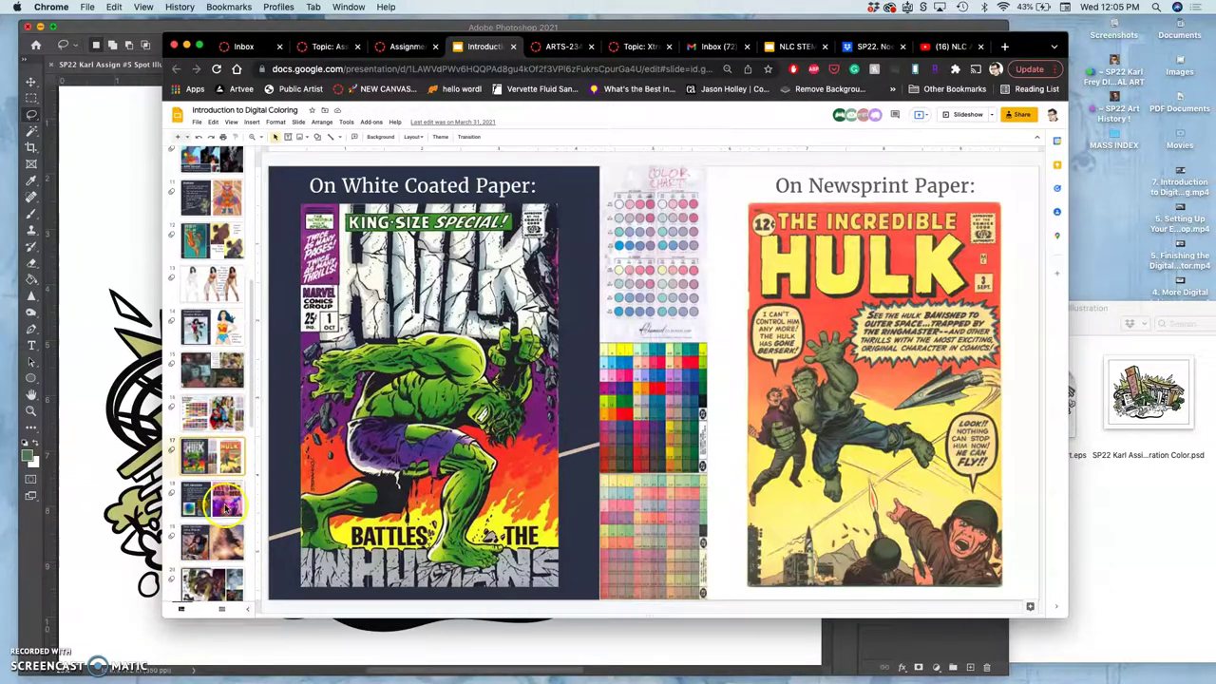
pyautogui.click(225, 499)
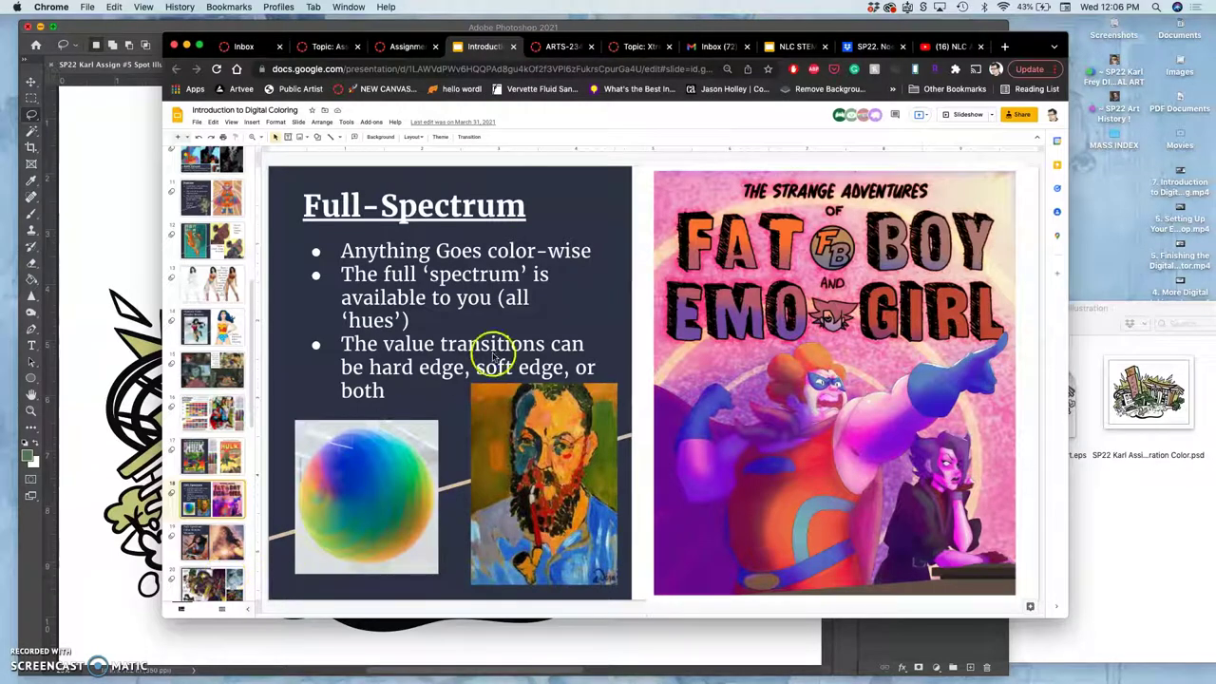
# In a new tab, search Google Images for 'campus building spot illustration'
pyautogui.click(1007, 46)
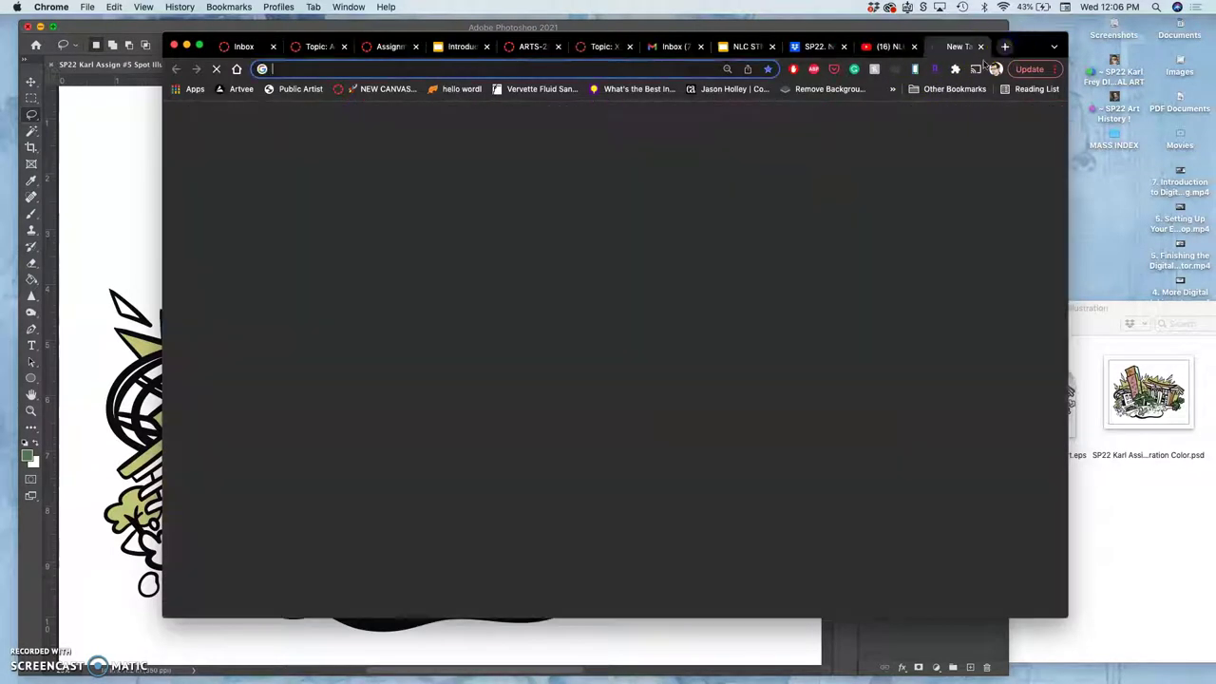
pyautogui.write('google')
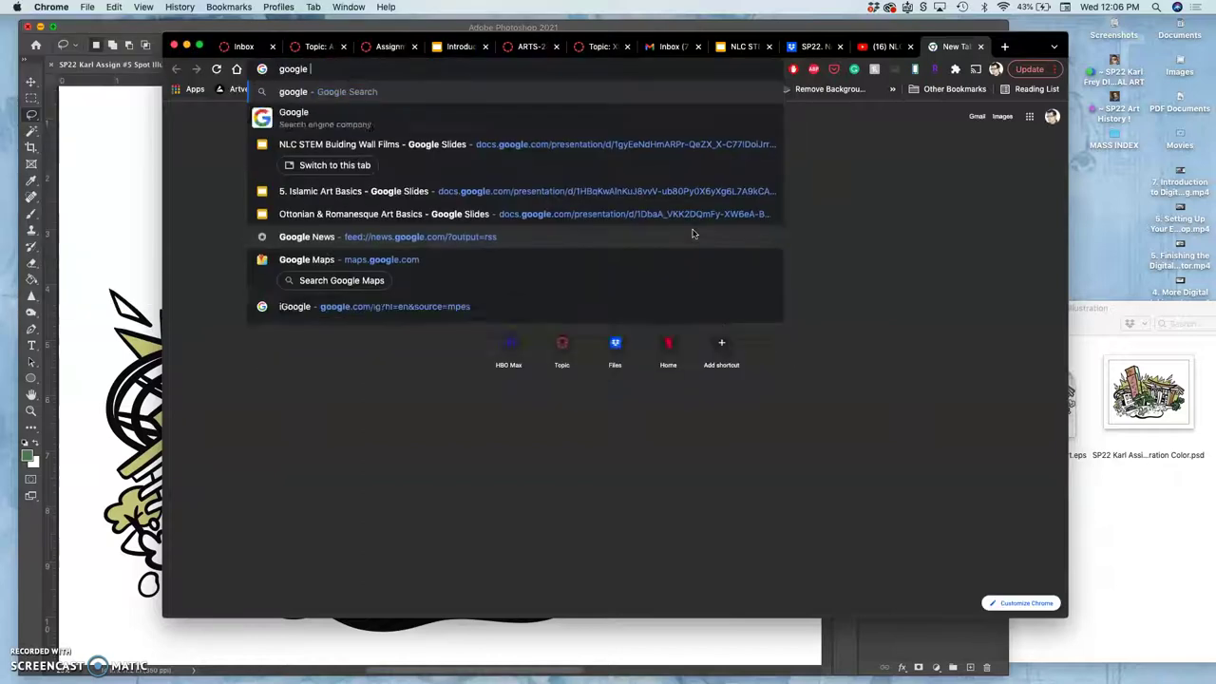
pyautogui.write(' im')
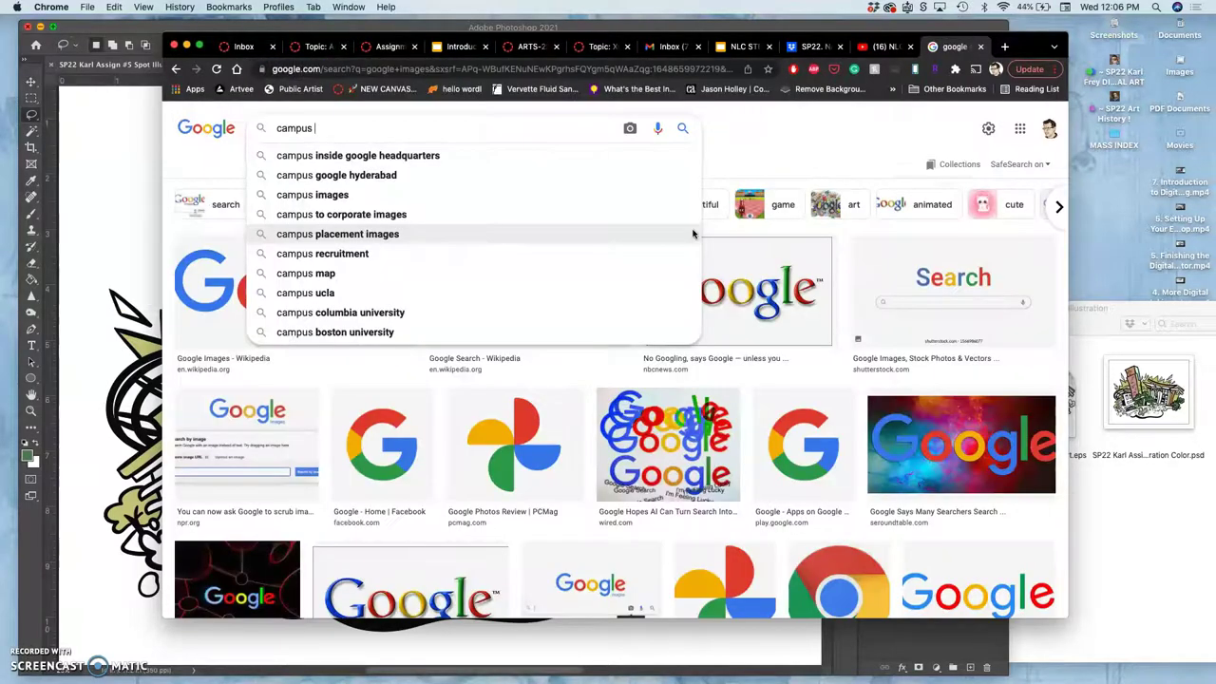
pyautogui.write('building')
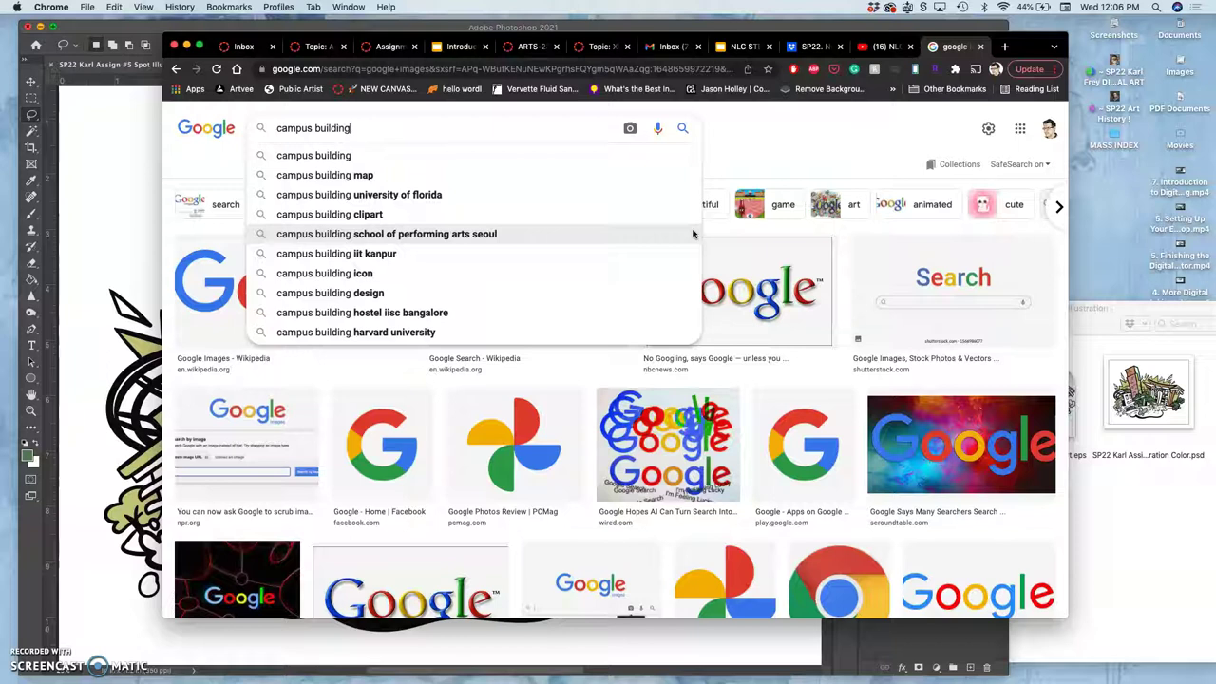
pyautogui.write(' spot illustration')
pyautogui.press('Return')
# Scroll through the campus building illustration results to the end
pyautogui.click(694, 329)
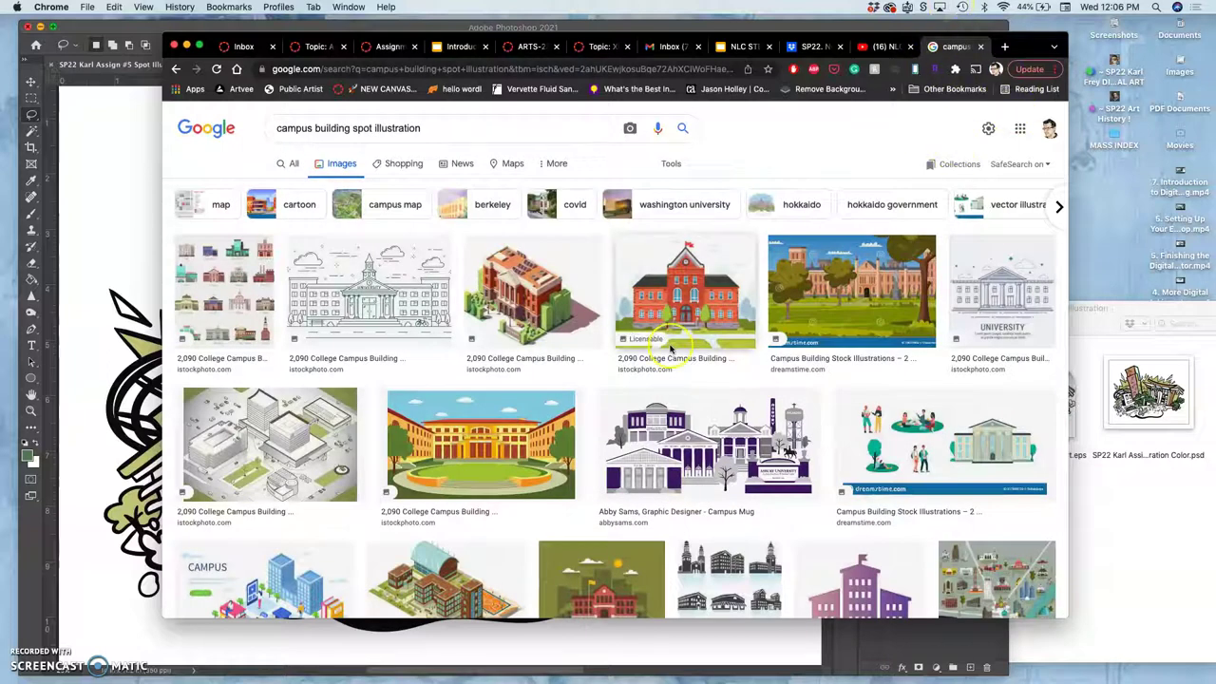
pyautogui.scroll(-15, 670, 349)
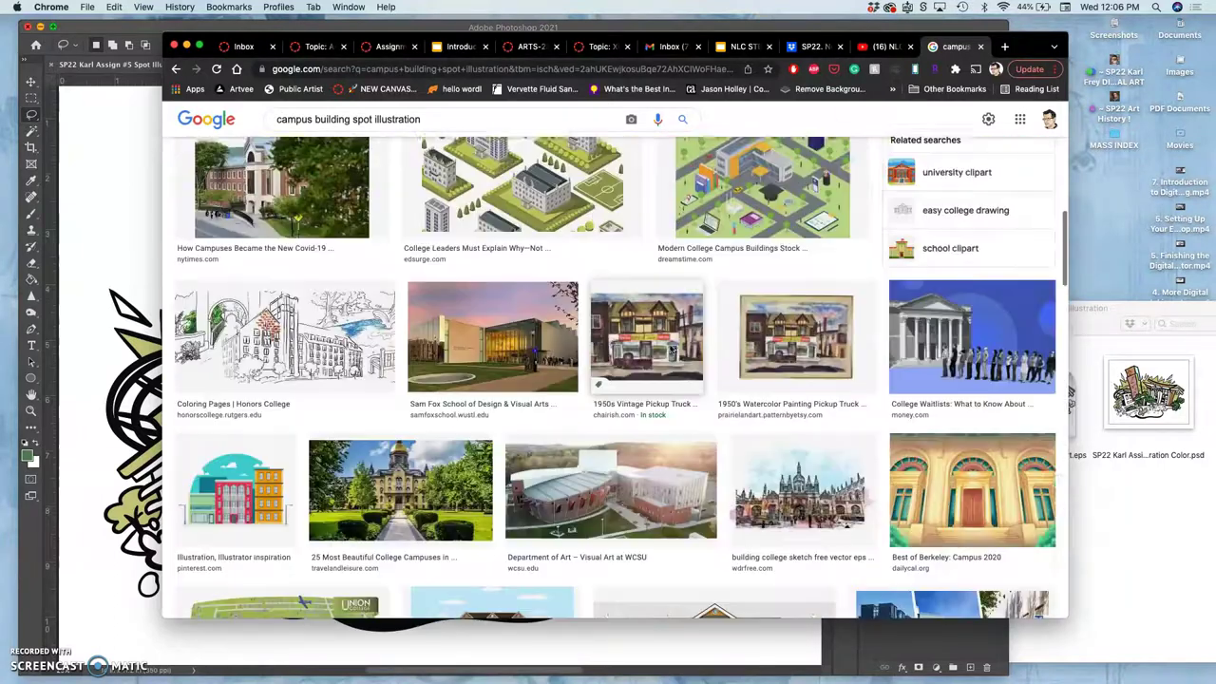
pyautogui.scroll(-12, 671, 351)
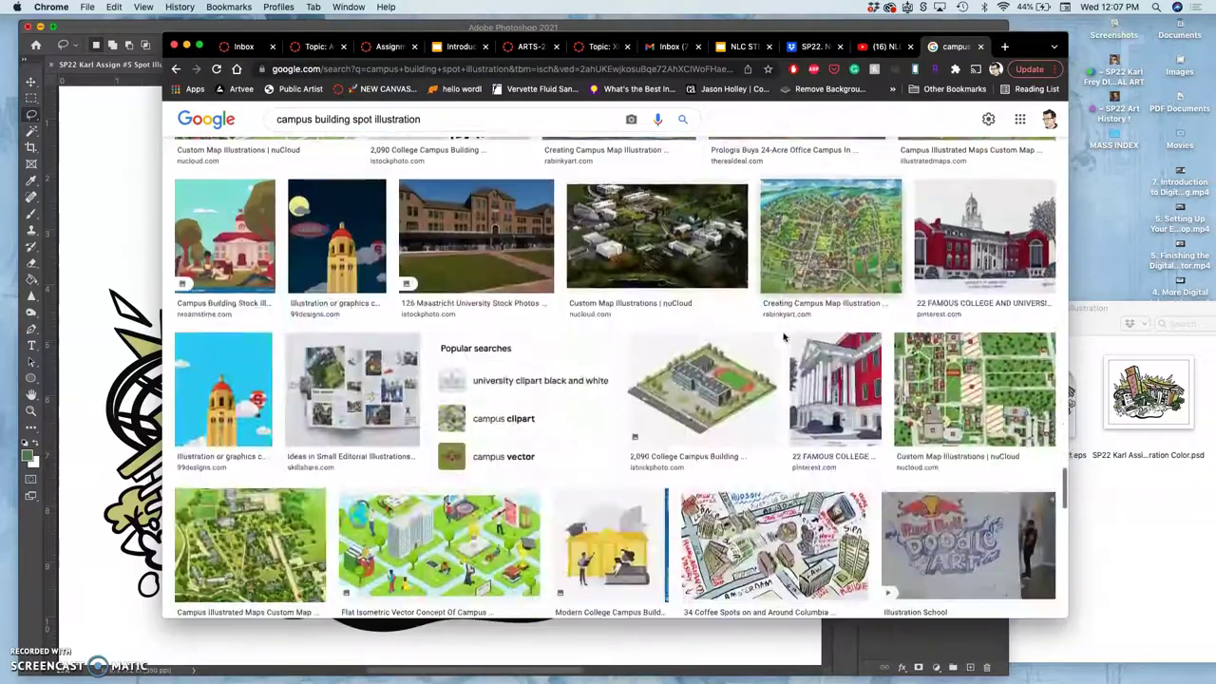
pyautogui.scroll(-10, 785, 334)
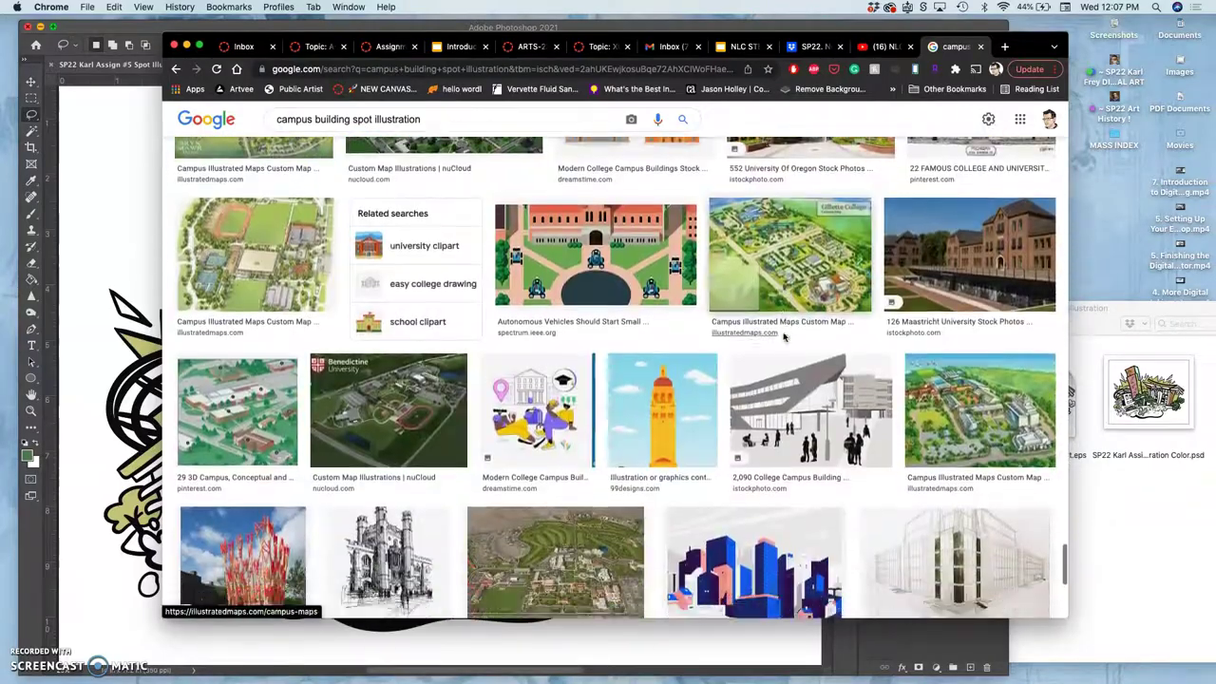
pyautogui.scroll(-5, 785, 334)
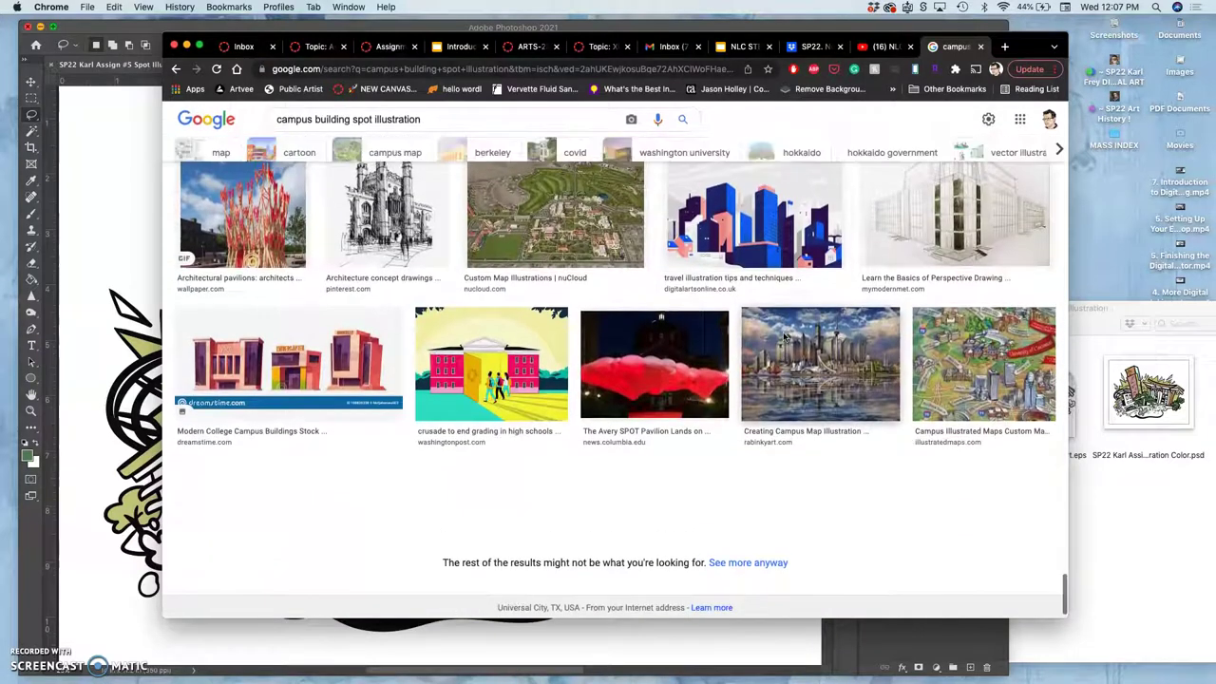
# Open the colourful campus buildings result and the four-buildings image page in new tabs
pyautogui.rightClick(285, 374)
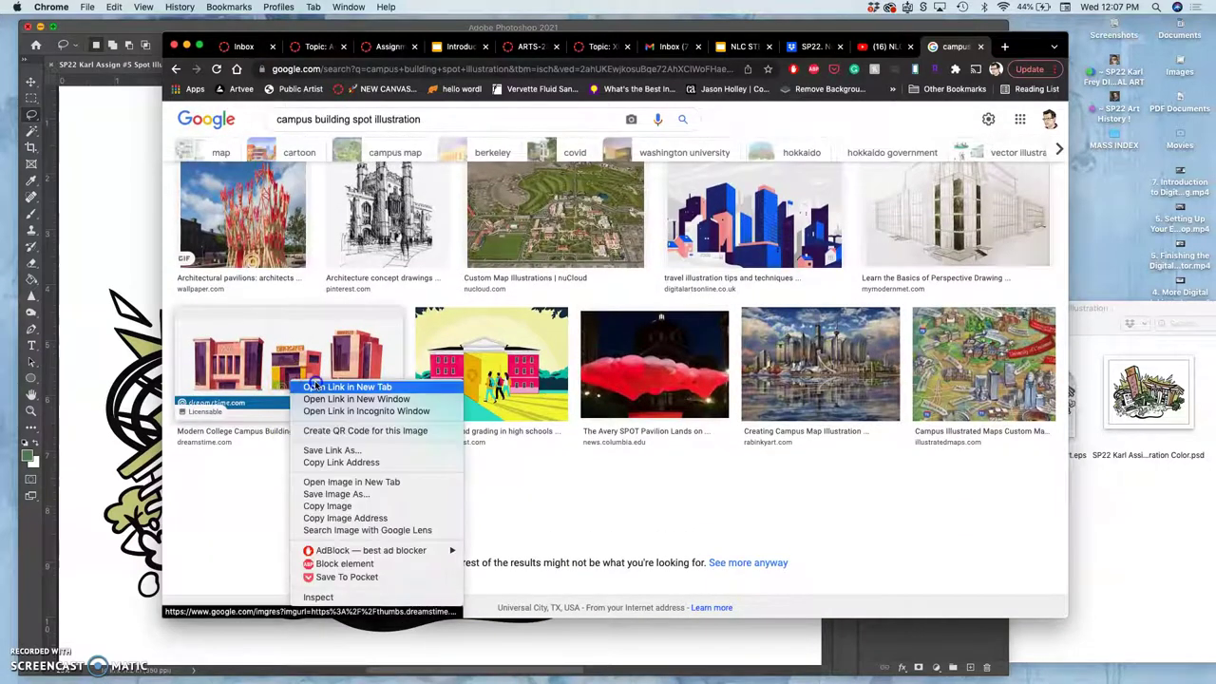
pyautogui.click(313, 384)
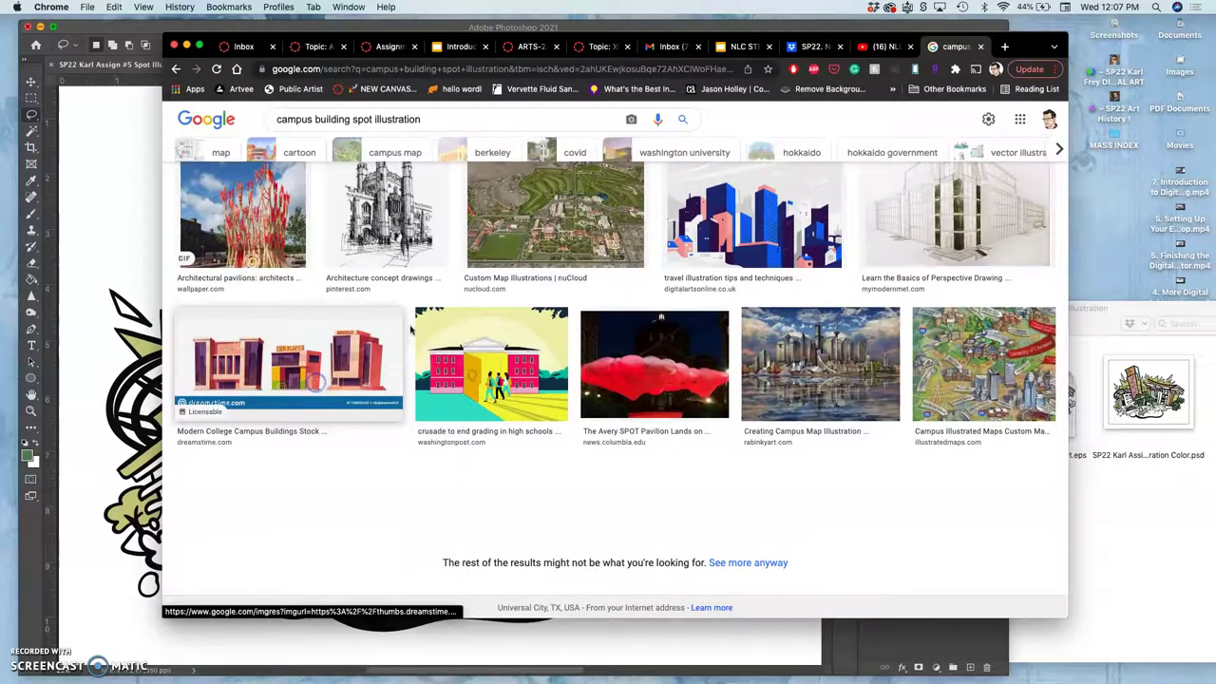
pyautogui.click(955, 46)
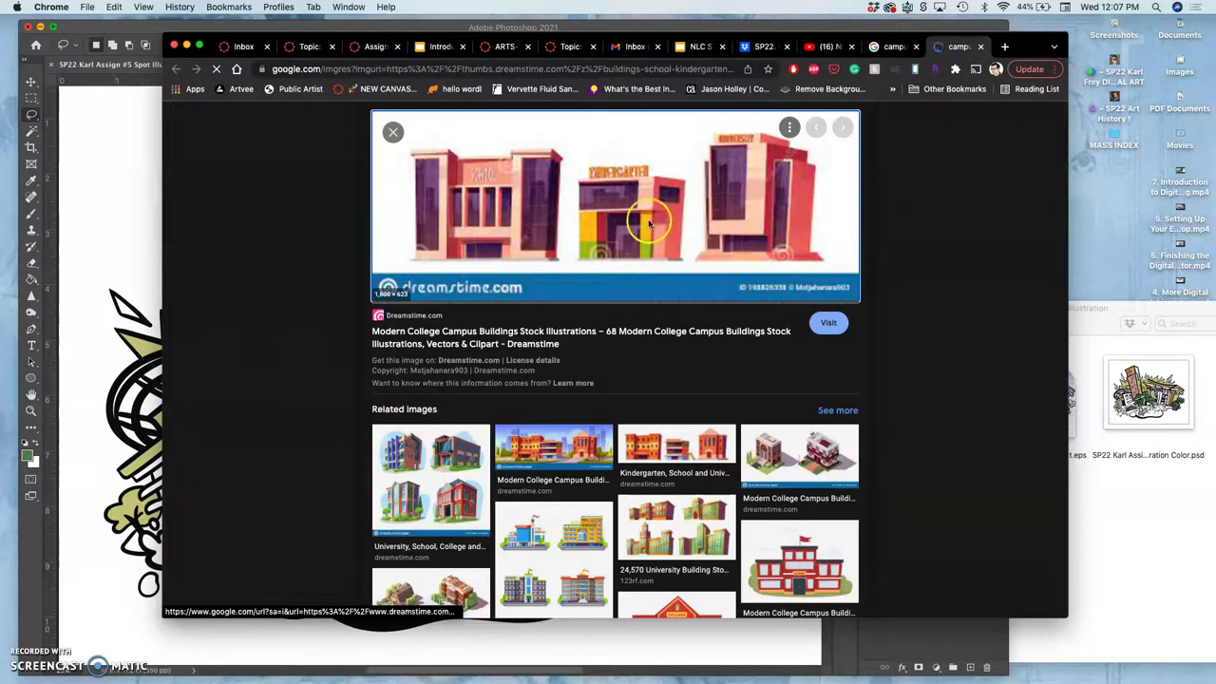
pyautogui.rightClick(594, 225)
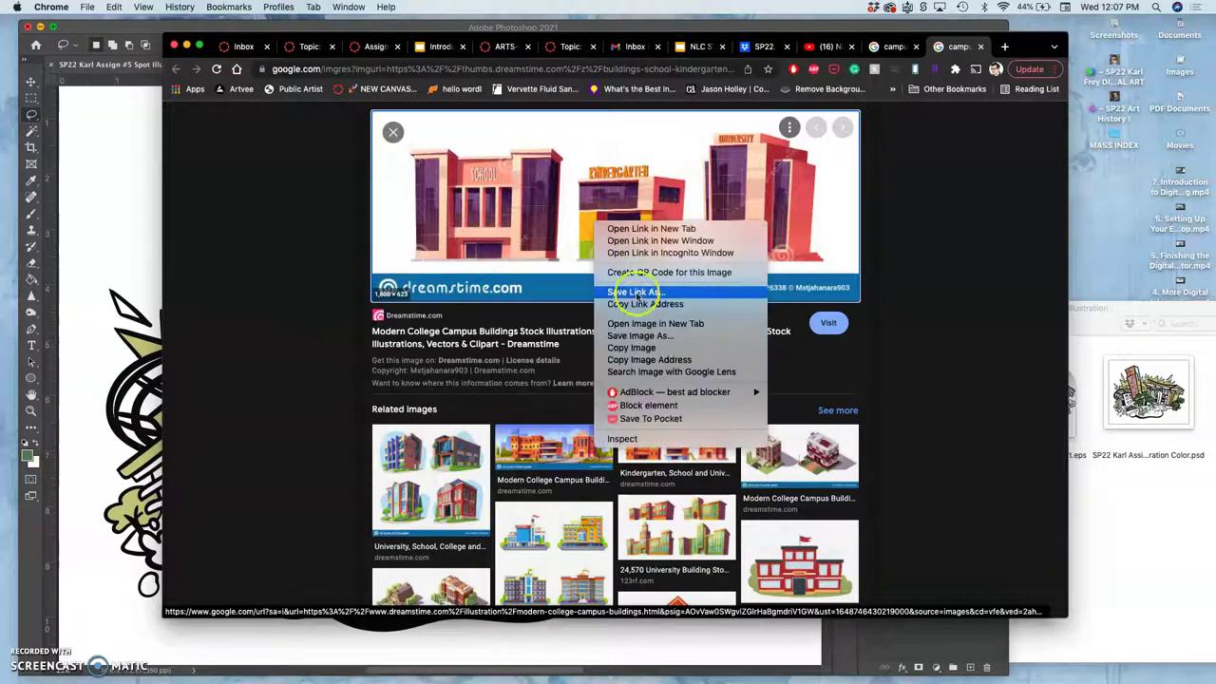
pyautogui.click(638, 324)
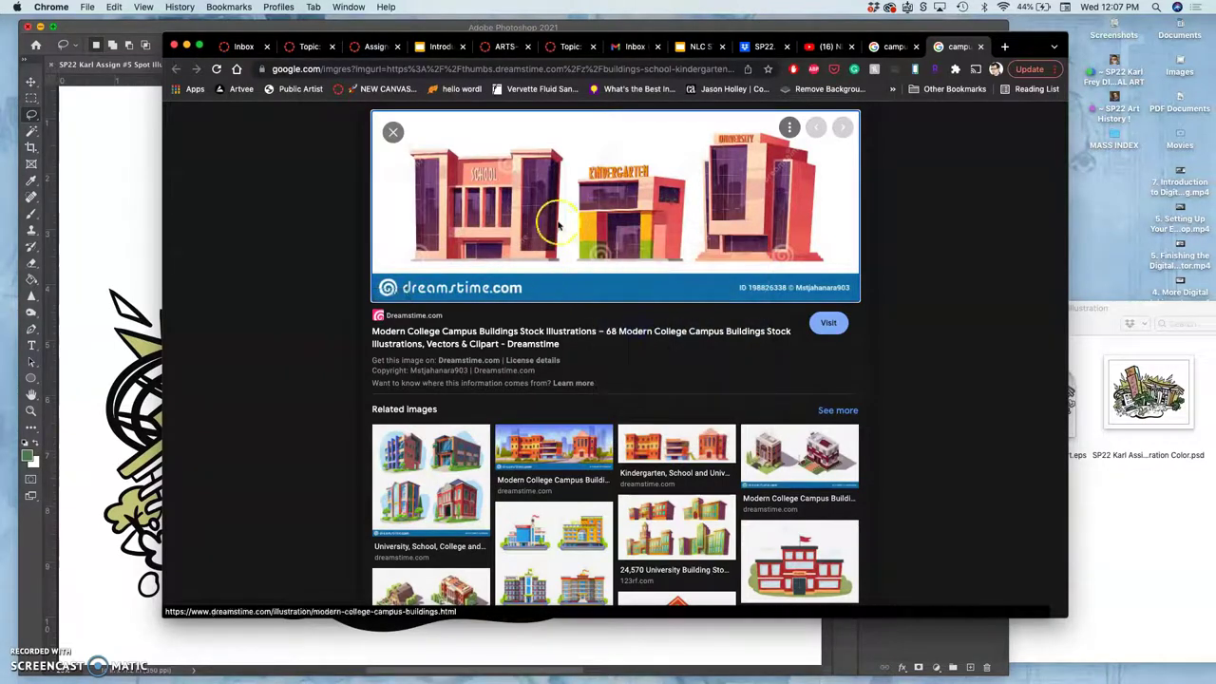
pyautogui.click(436, 490)
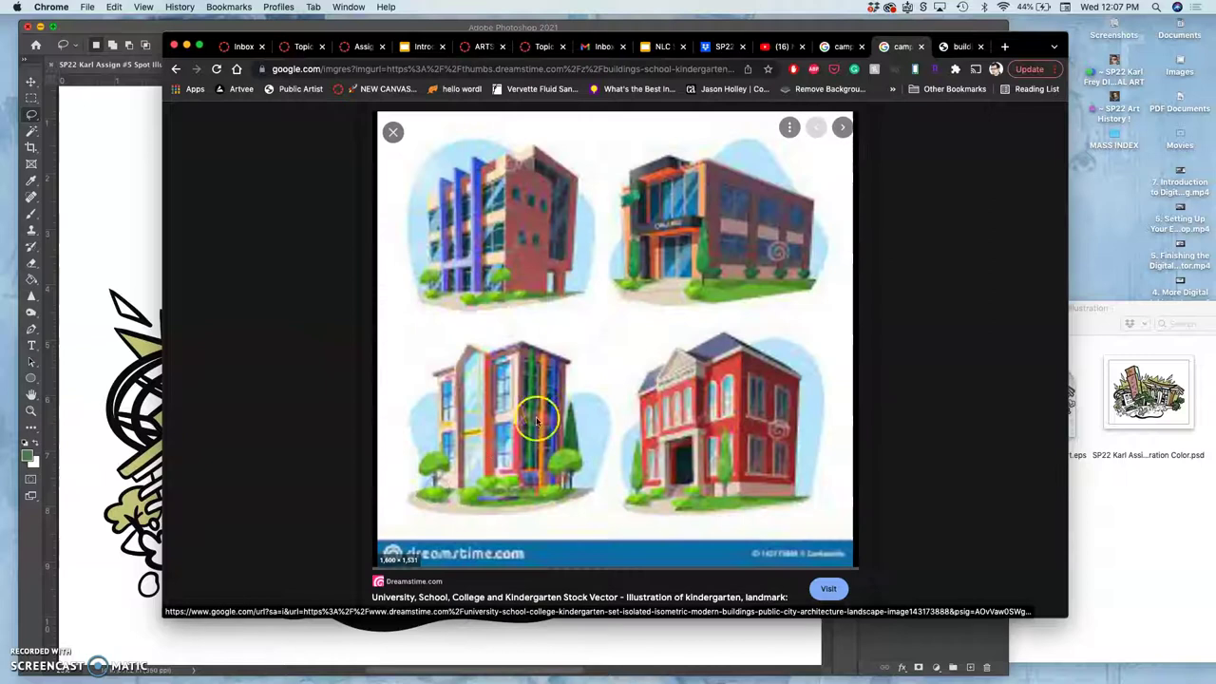
pyautogui.rightClick(649, 330)
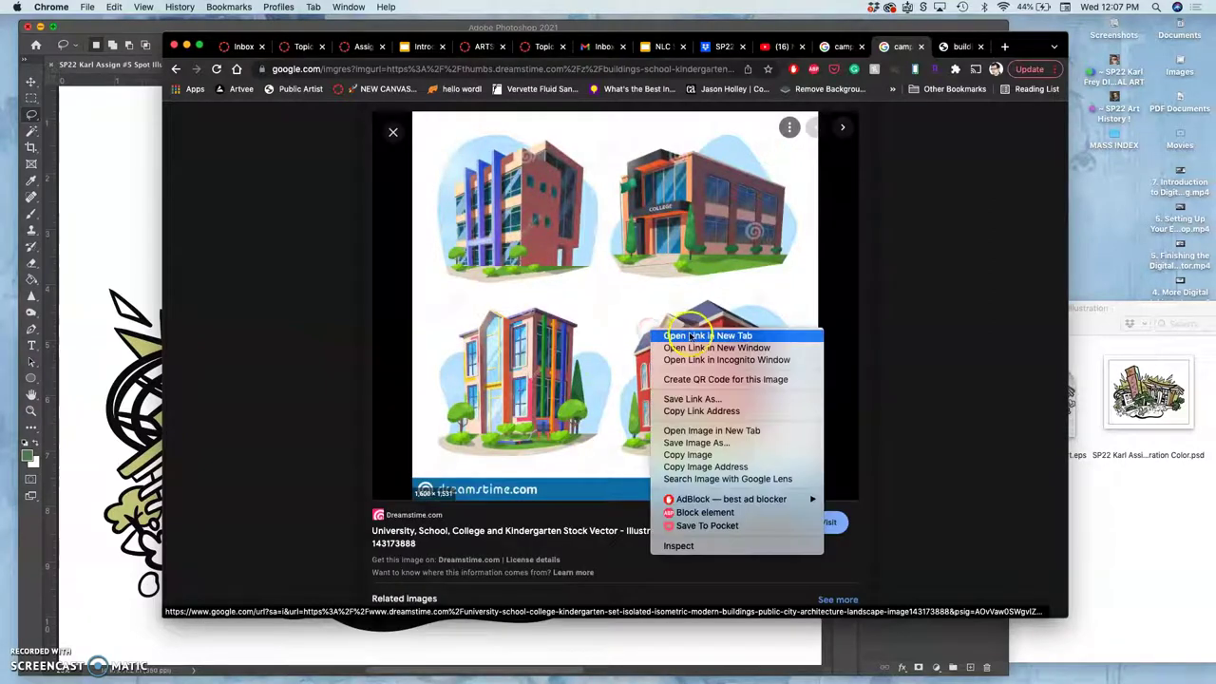
pyautogui.click(690, 335)
# Preview the School stock vector image and open its page in a new tab
pyautogui.scroll(-5, 642, 397)
pyautogui.scroll(-3, 644, 398)
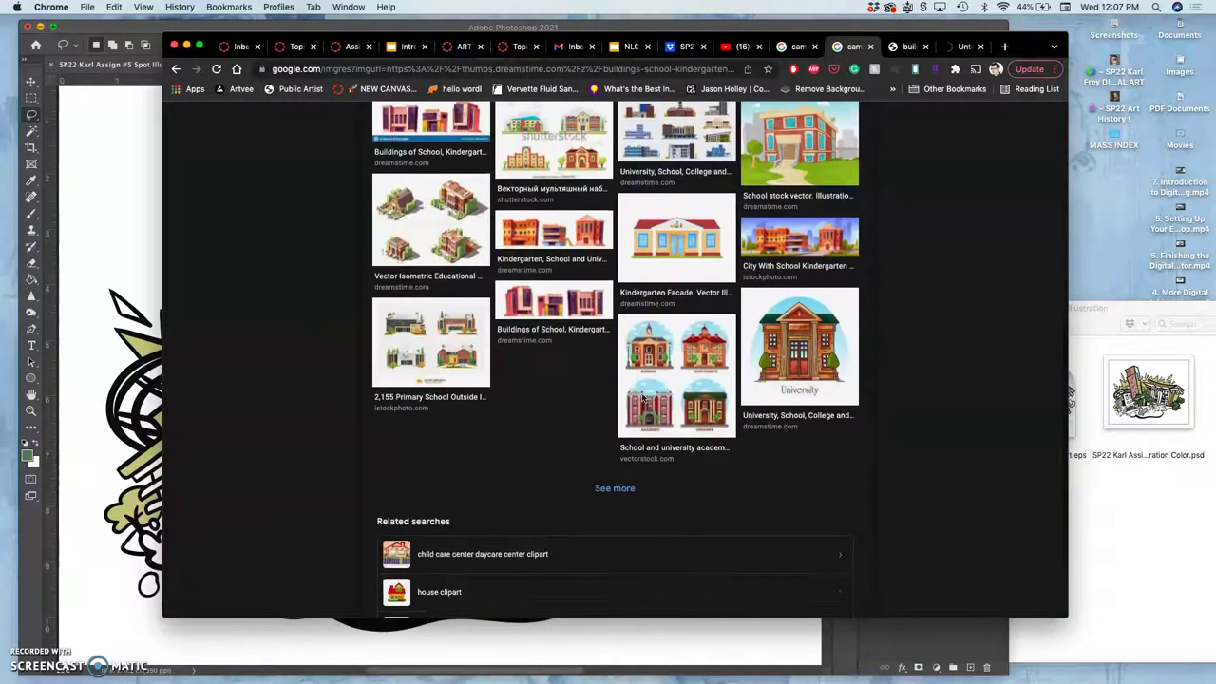
pyautogui.scroll(1, 704, 324)
pyautogui.click(809, 199)
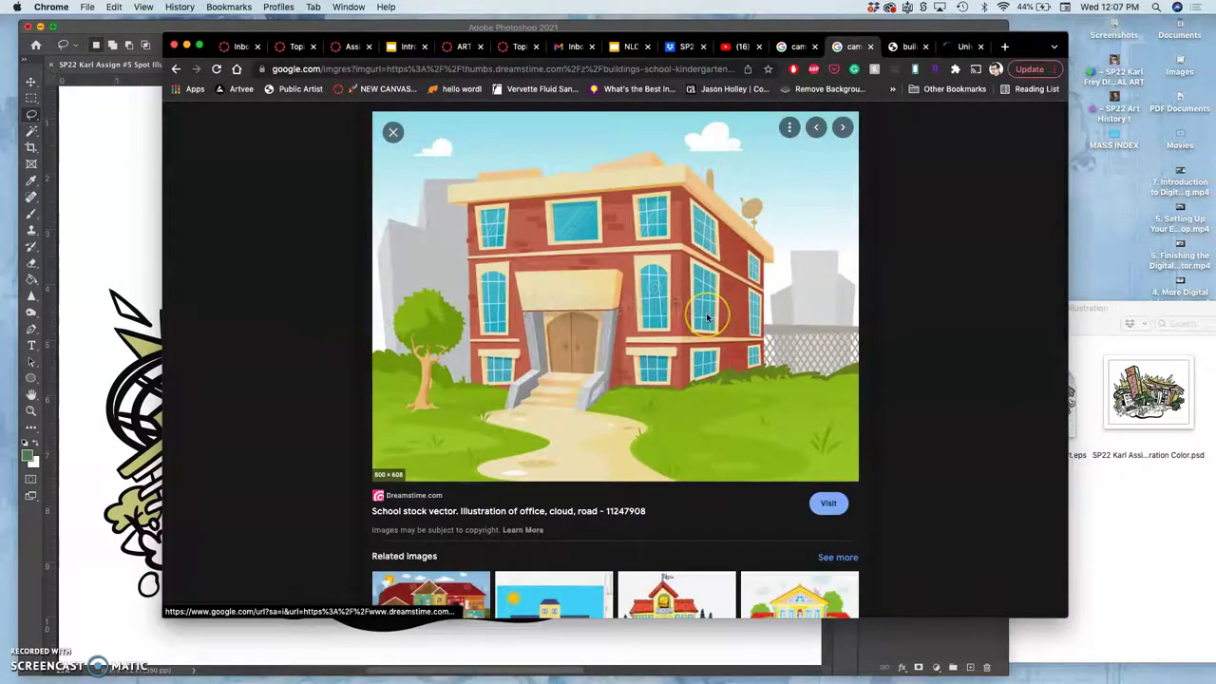
pyautogui.rightClick(637, 262)
pyautogui.click(672, 266)
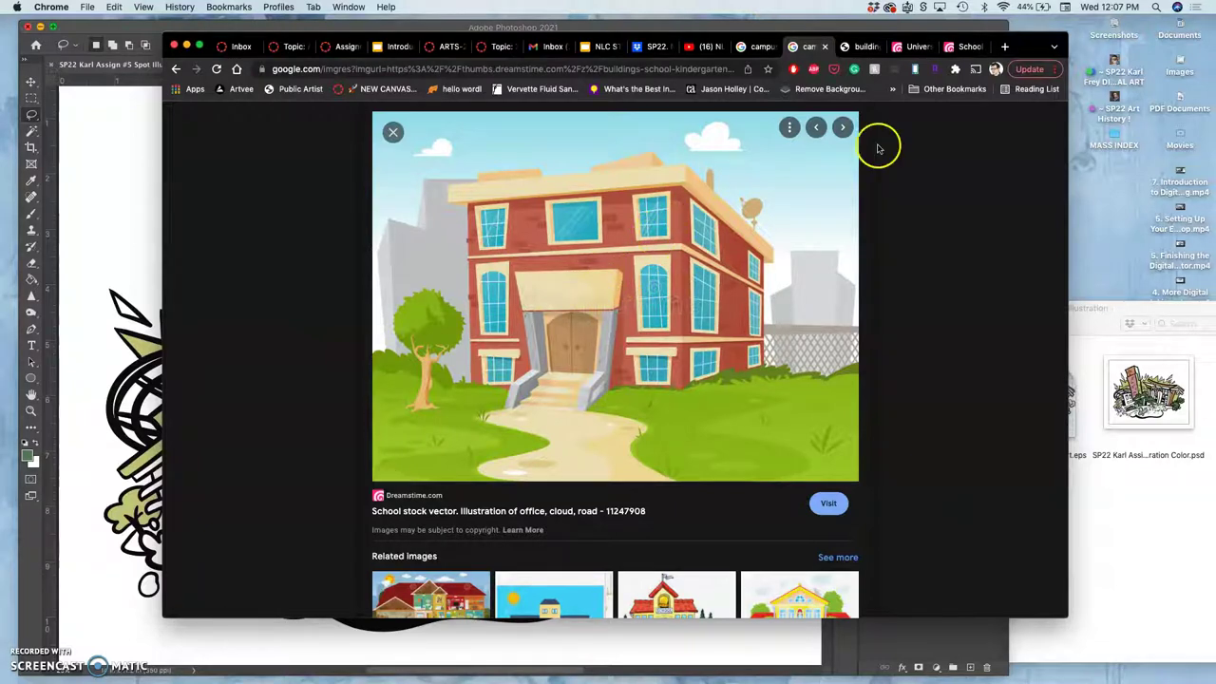
# Drag the three-buildings image into the assignment folder and look over the Dreamstime university buildings page
pyautogui.click(868, 50)
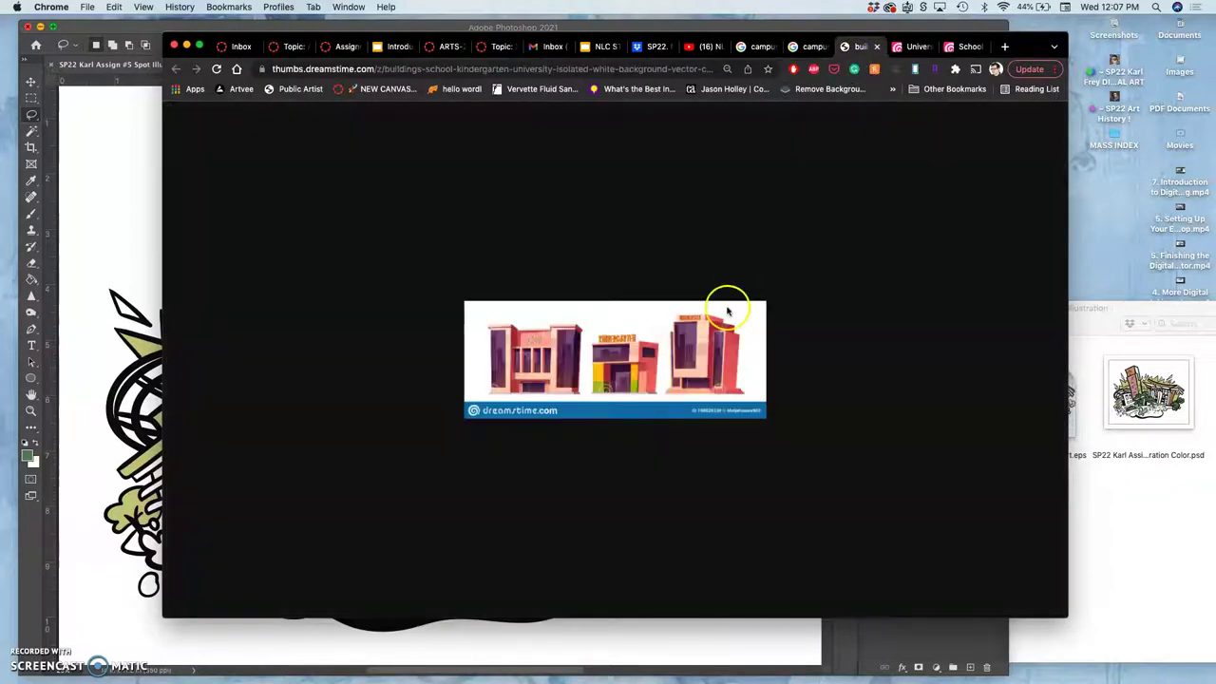
pyautogui.moveTo(695, 352); pyautogui.dragTo(1103, 528)
pyautogui.click(908, 47)
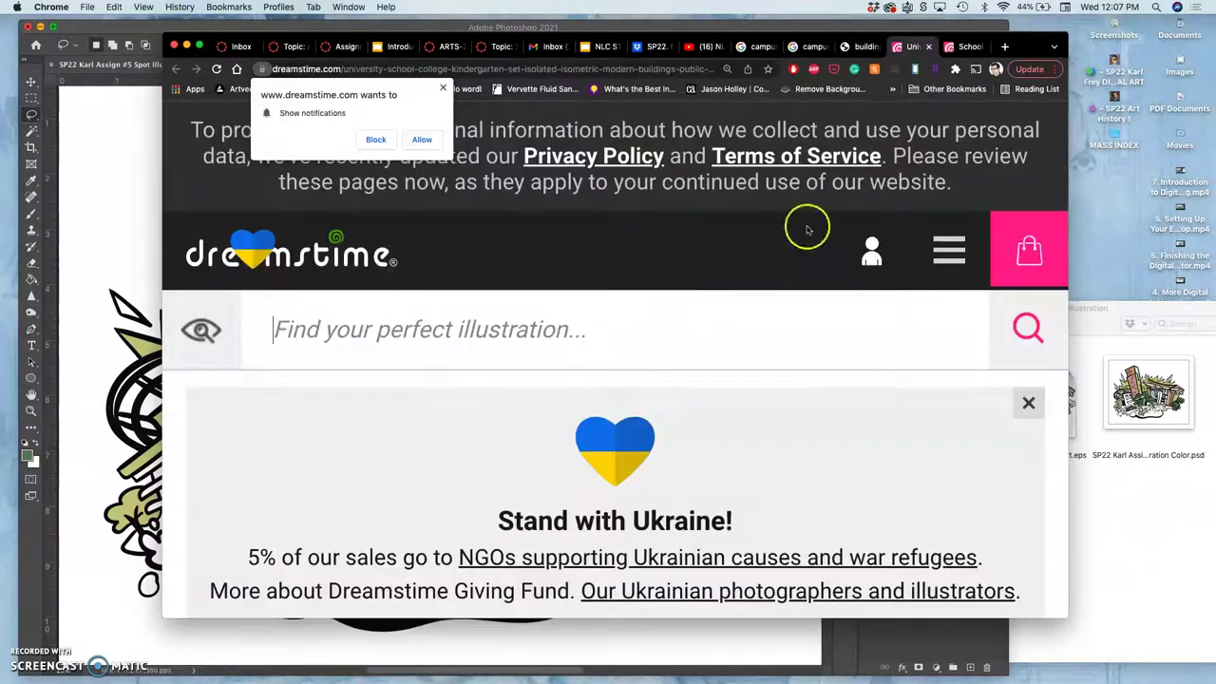
pyautogui.scroll(-10, 687, 399)
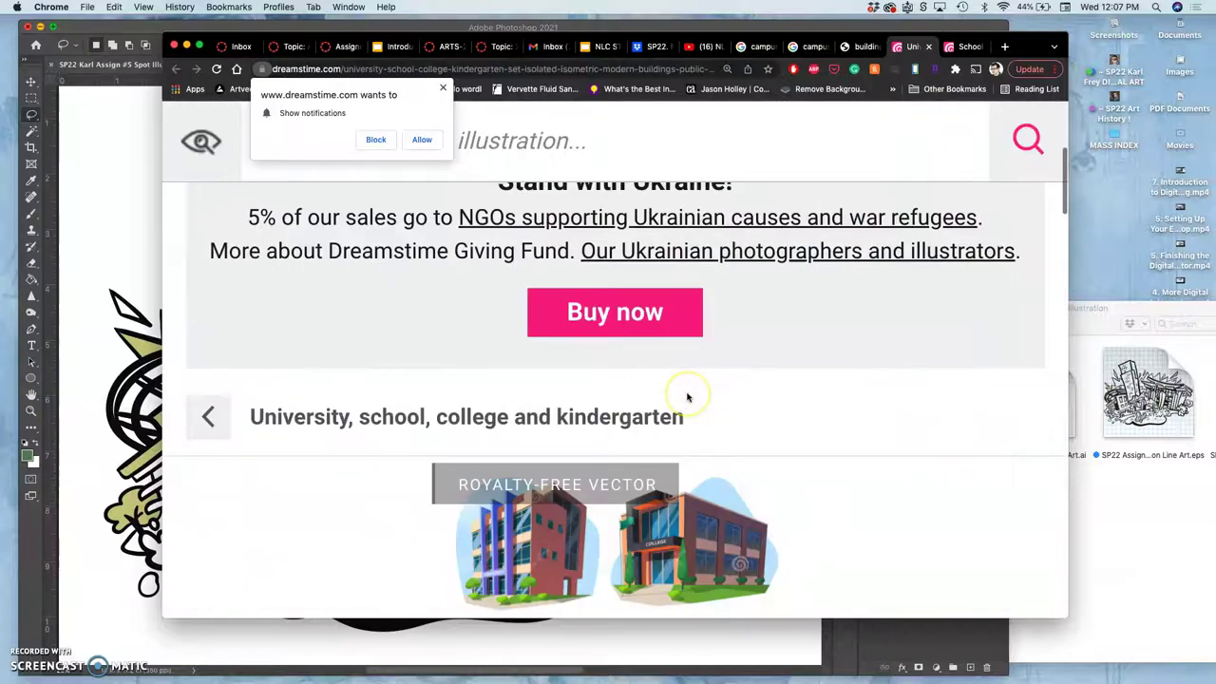
pyautogui.click(678, 334)
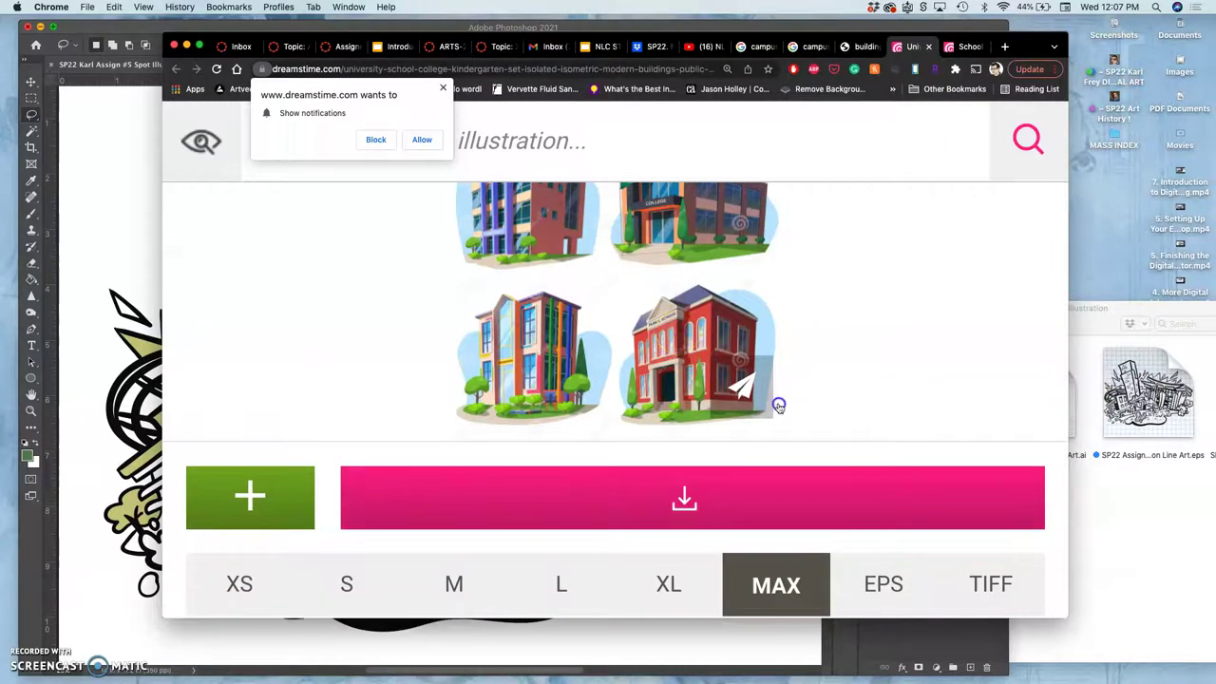
pyautogui.click(749, 385)
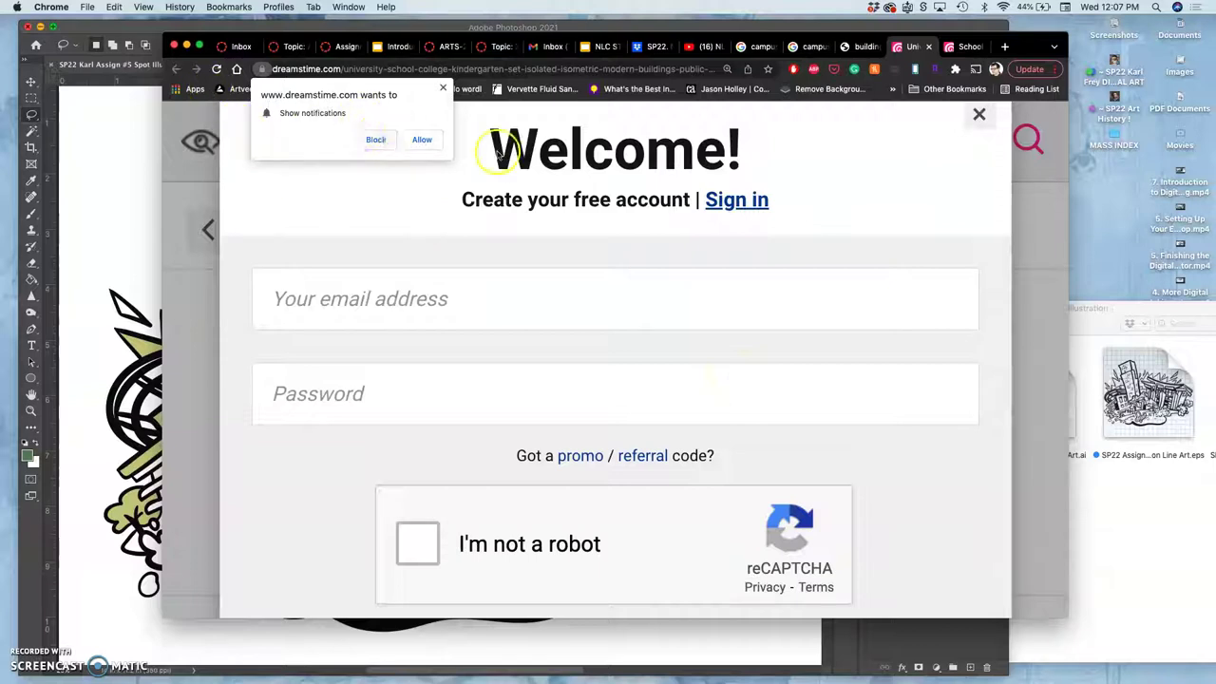
pyautogui.click(859, 47)
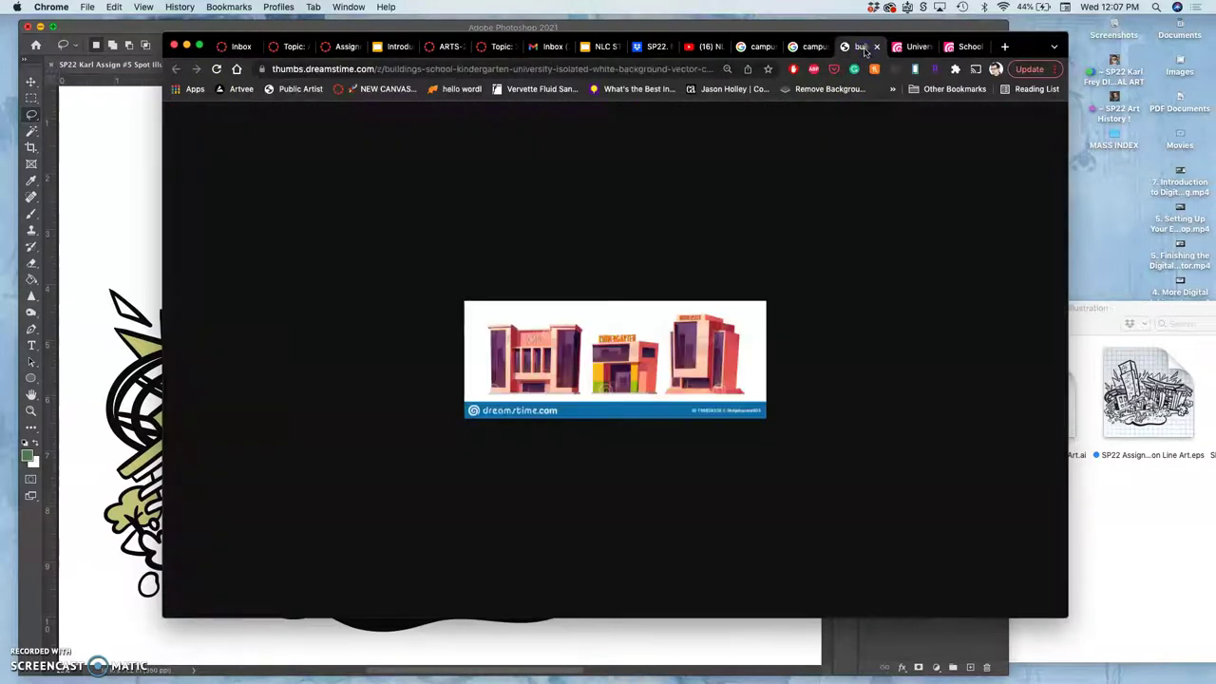
# Drag the brick school image into the assignment folder
pyautogui.click(810, 47)
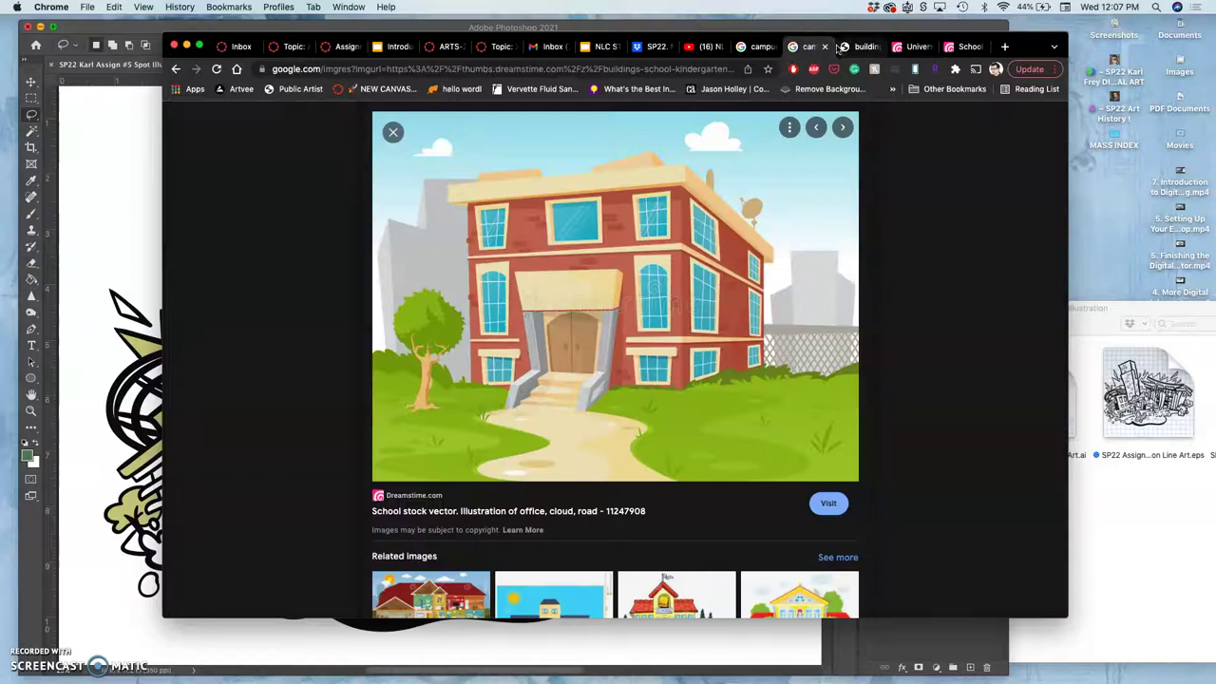
pyautogui.scroll(-1, 746, 319)
pyautogui.scroll(-5, 744, 318)
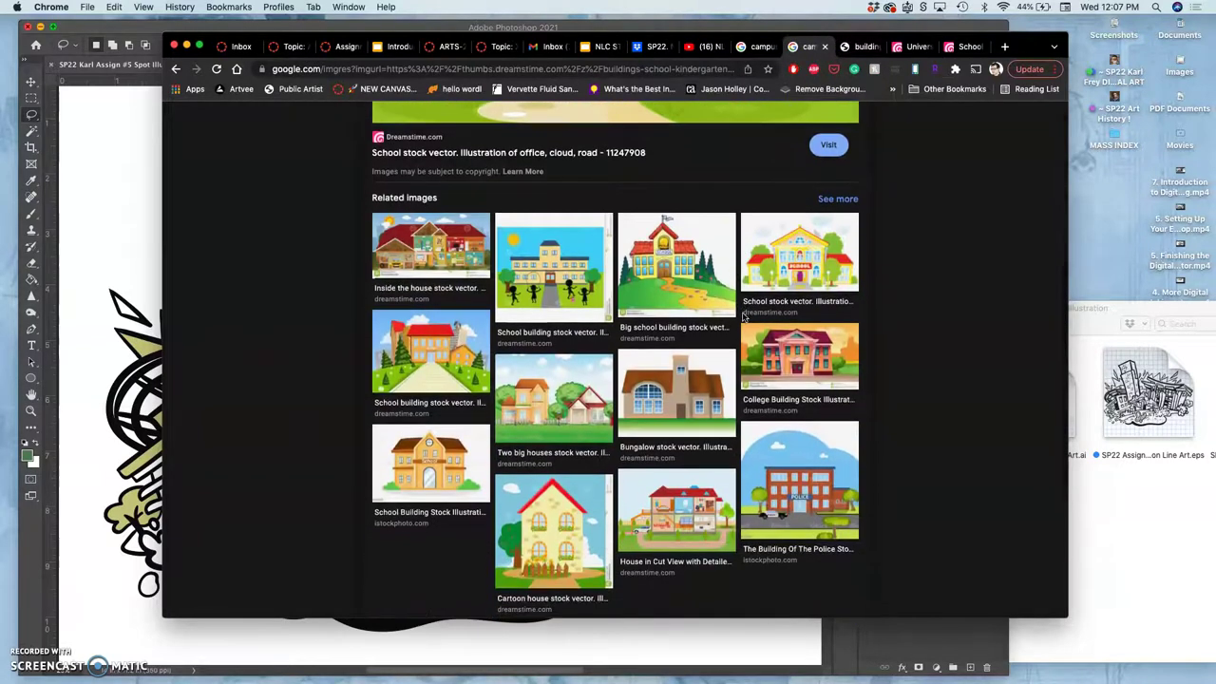
pyautogui.scroll(3, 744, 318)
pyautogui.scroll(2, 744, 319)
pyautogui.moveTo(729, 285); pyautogui.dragTo(1103, 504)
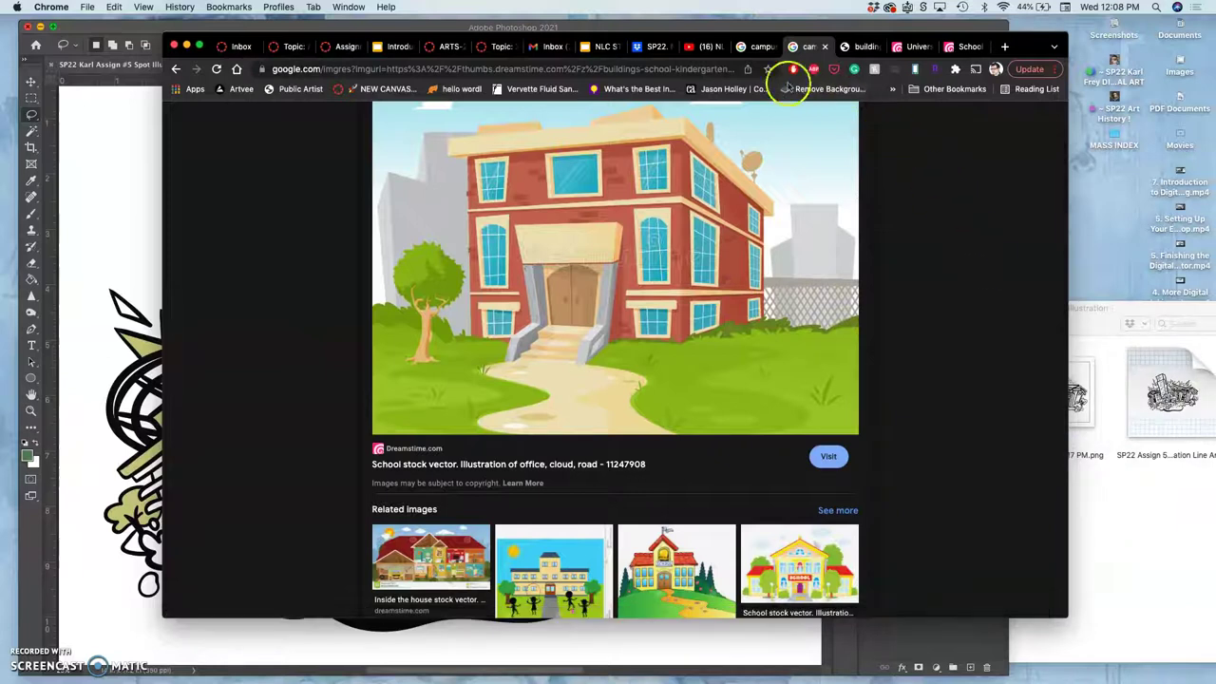
# Open the Modern College Campus Buildings result's Dreamstime source page
pyautogui.click(760, 47)
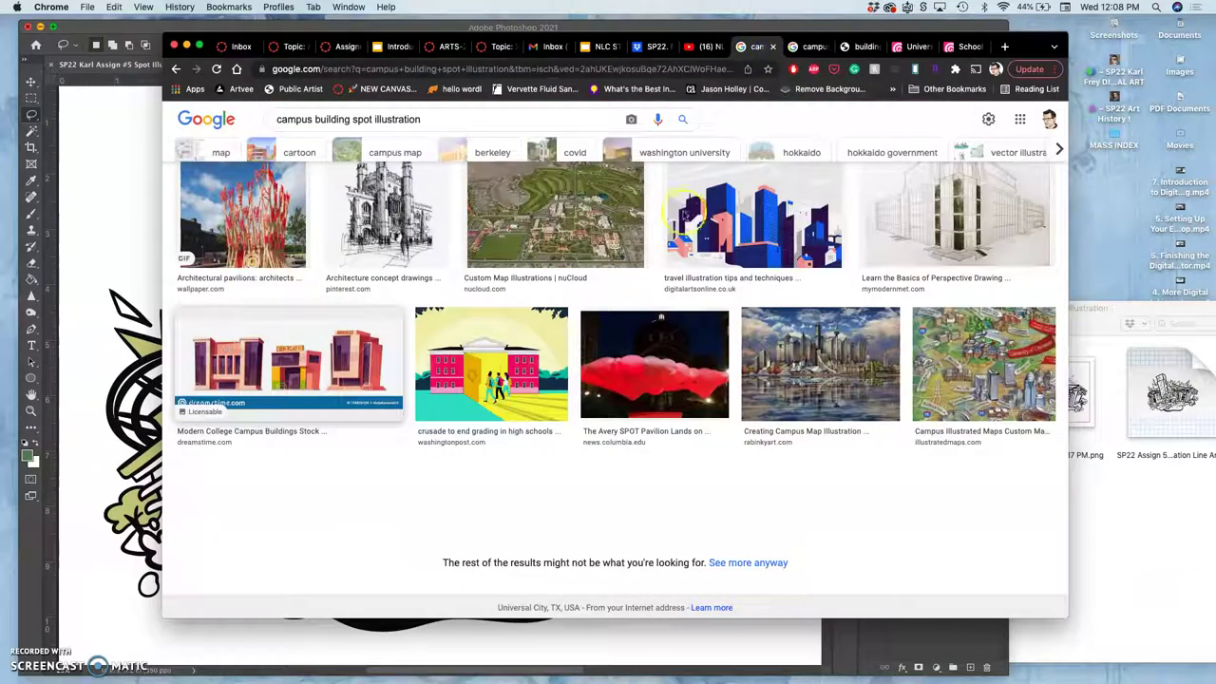
pyautogui.click(325, 394)
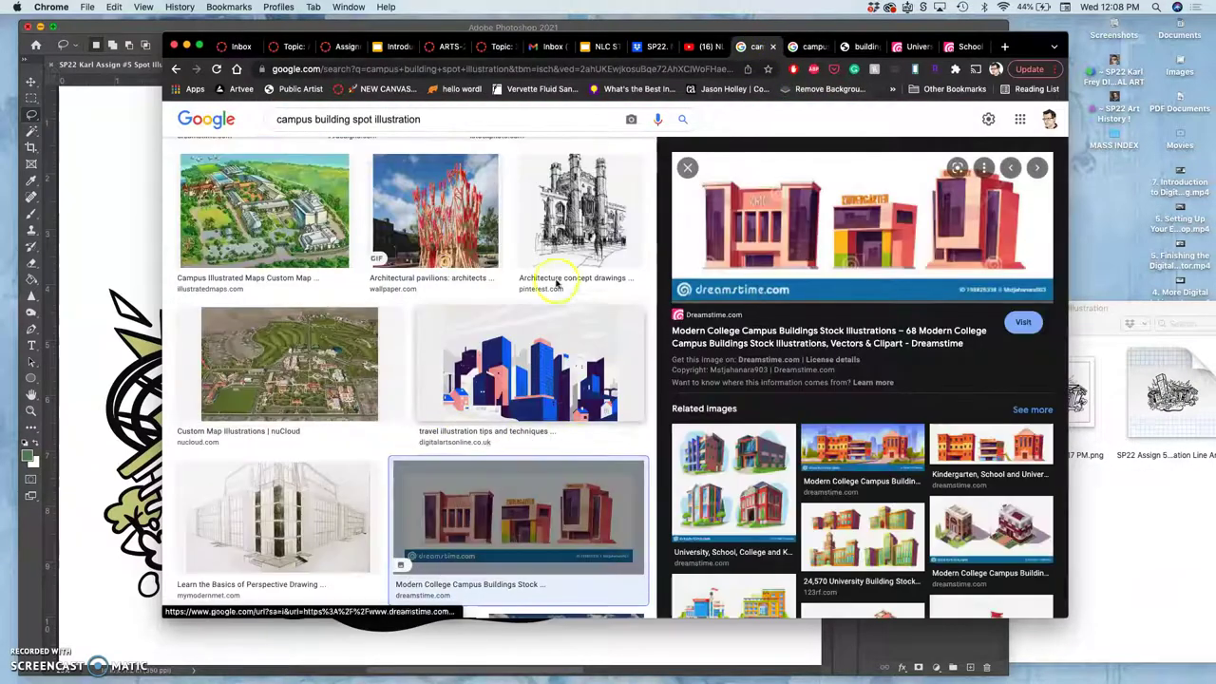
pyautogui.click(808, 277)
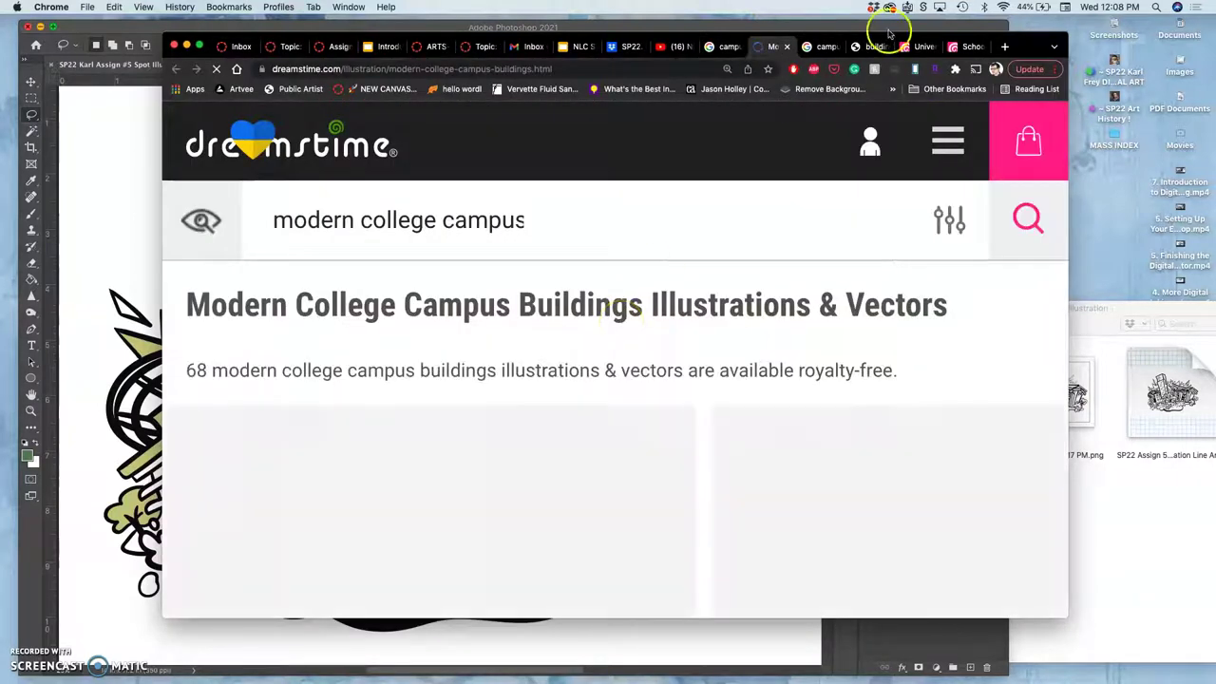
# Open the four-buildings University, School, College and Kindergarten image on its own in a new tab
pyautogui.click(726, 46)
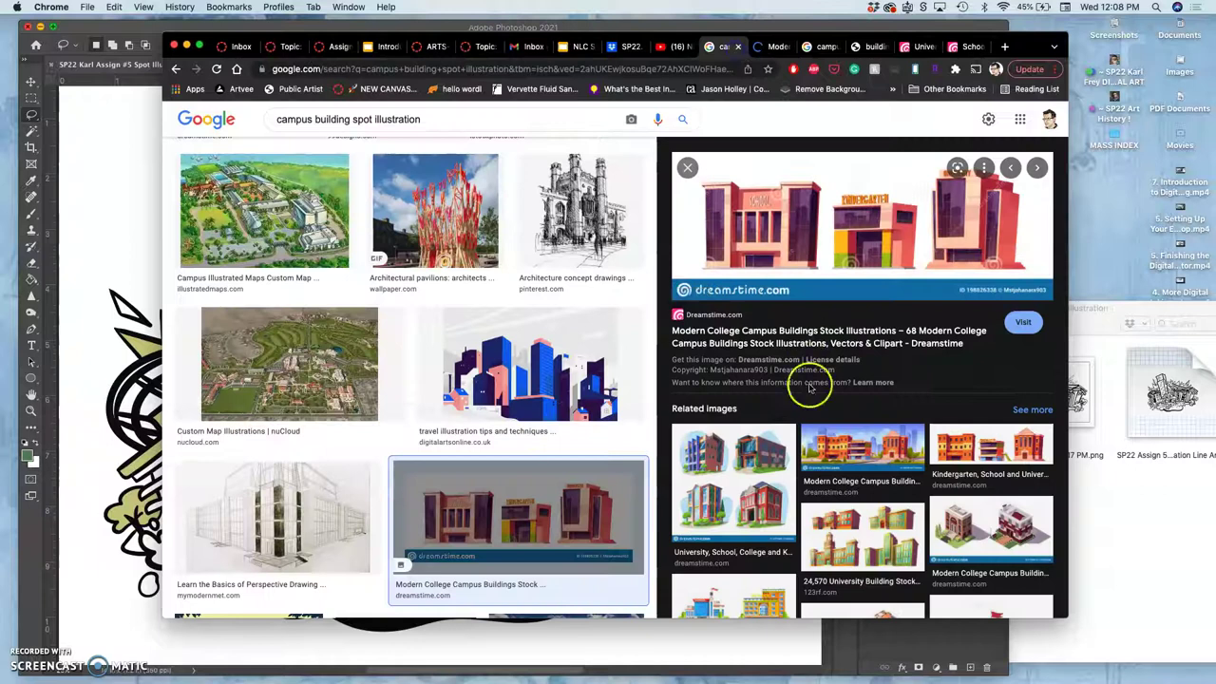
pyautogui.rightClick(740, 453)
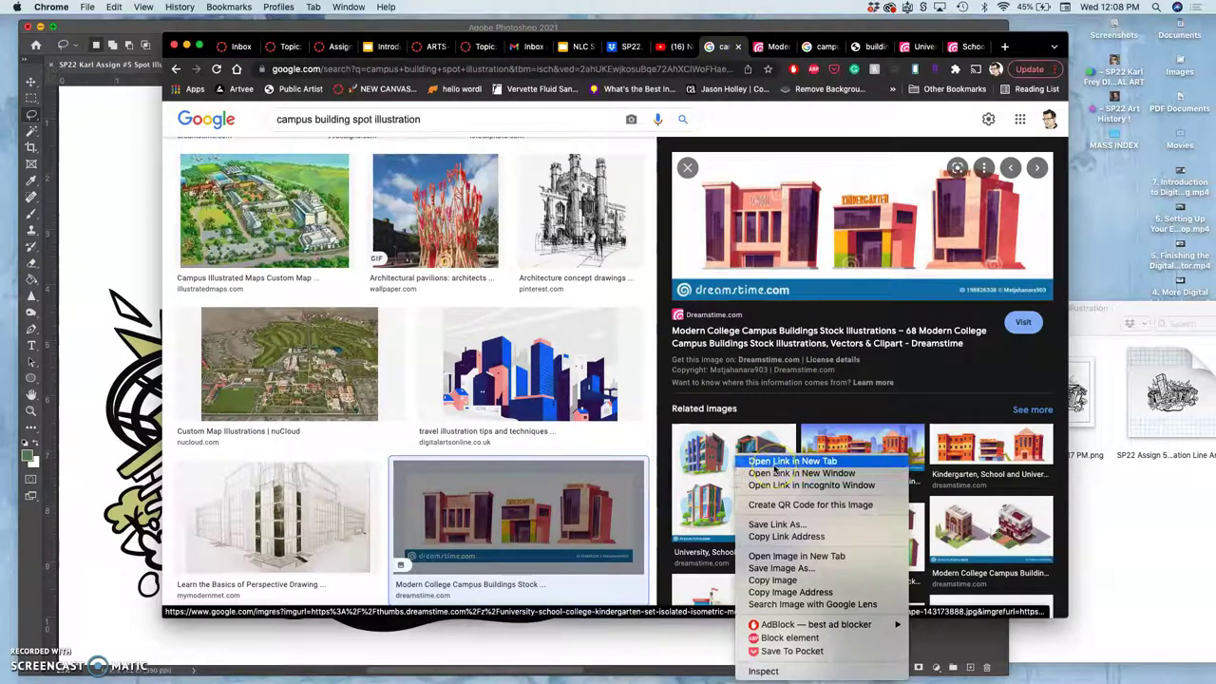
pyautogui.click(776, 463)
pyautogui.click(789, 47)
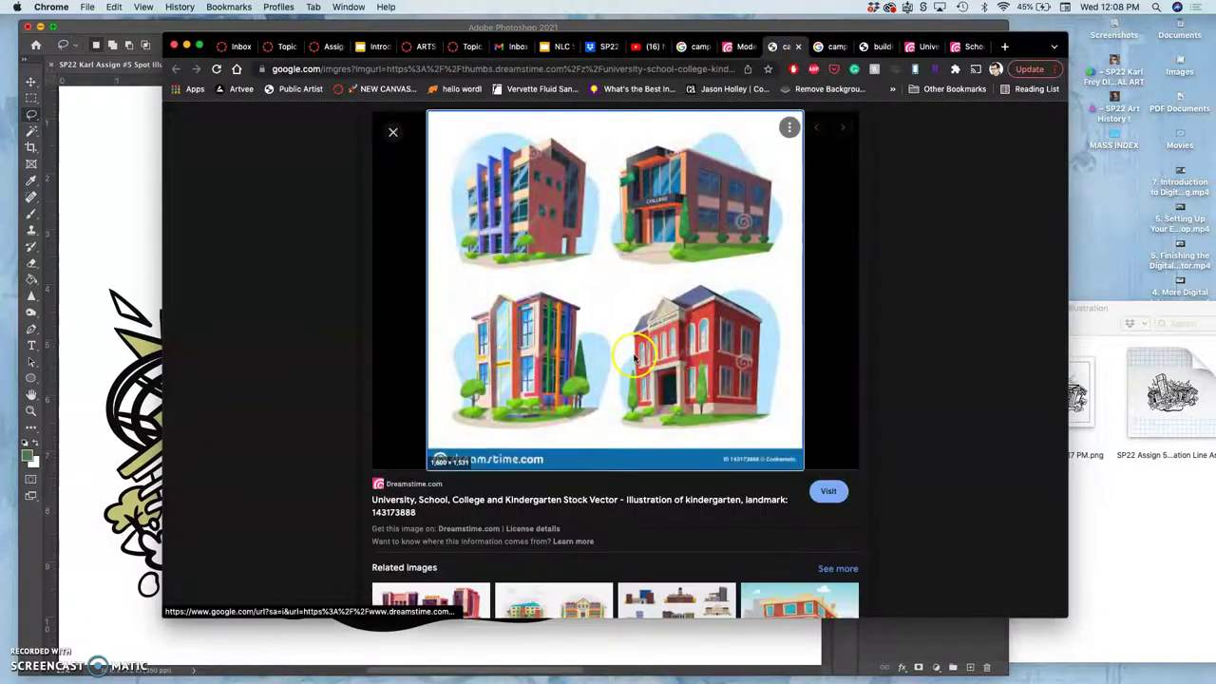
pyautogui.rightClick(694, 323)
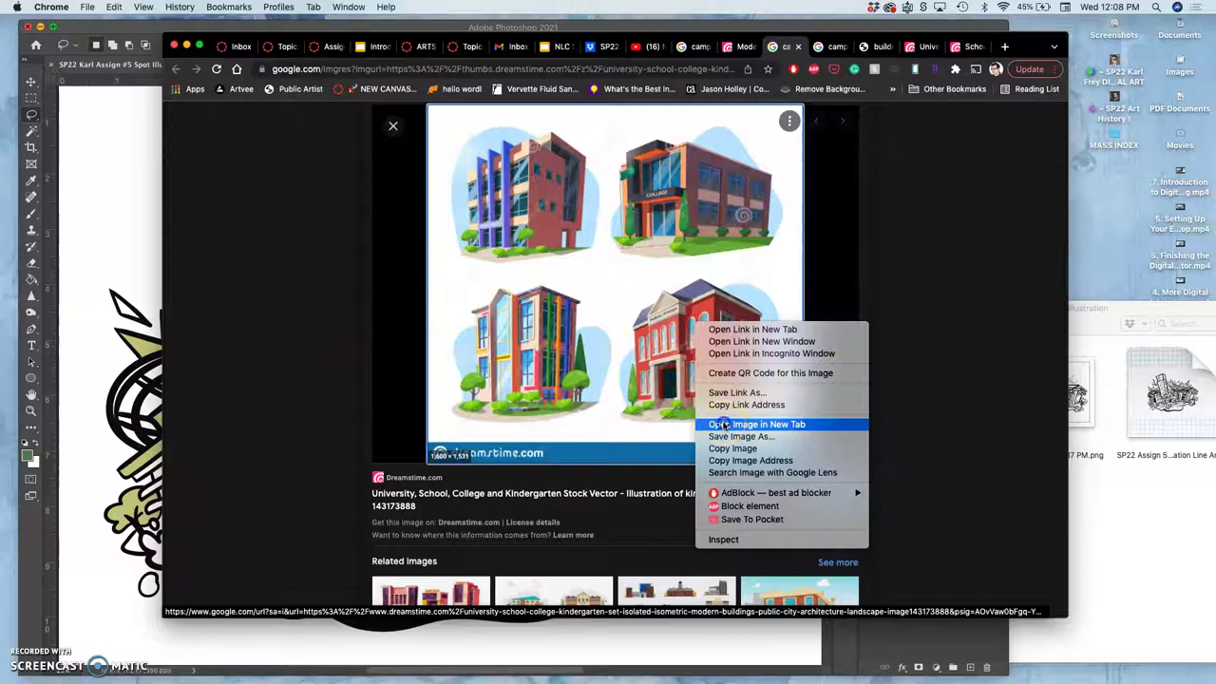
pyautogui.click(723, 423)
pyautogui.click(796, 48)
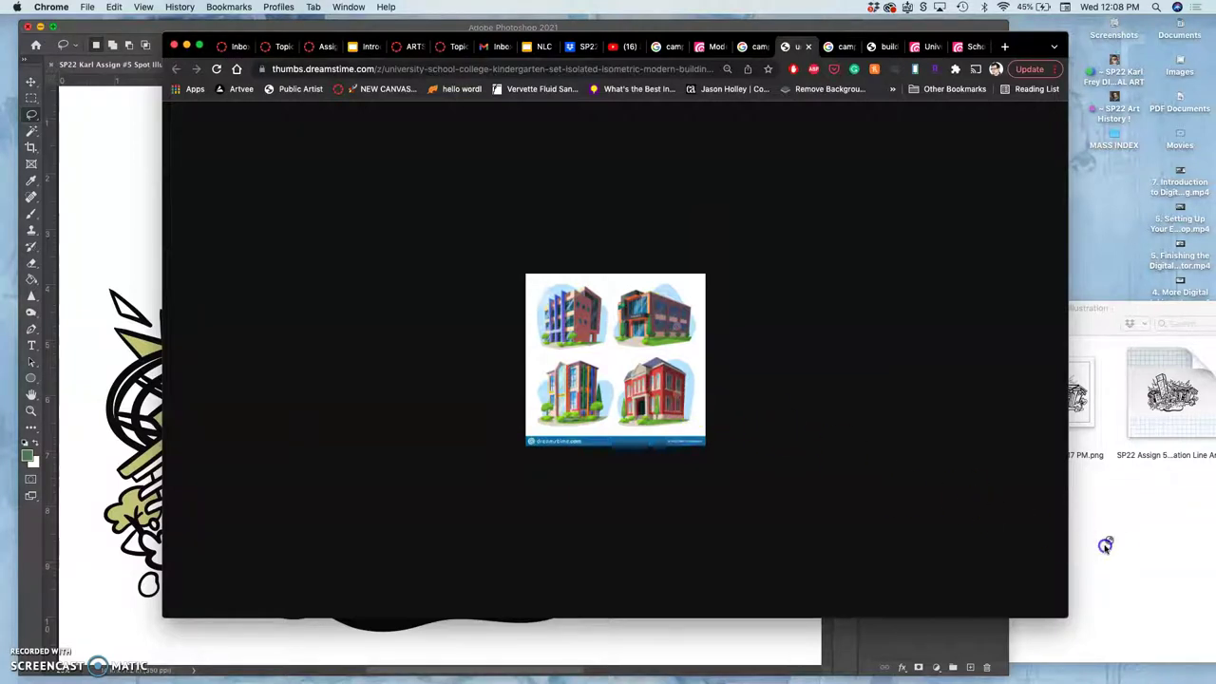
# Save the four-buildings image into the Assignment #5 Coloring Book folder
pyautogui.rightClick(675, 404)
pyautogui.click(817, 407)
pyautogui.click(1070, 513)
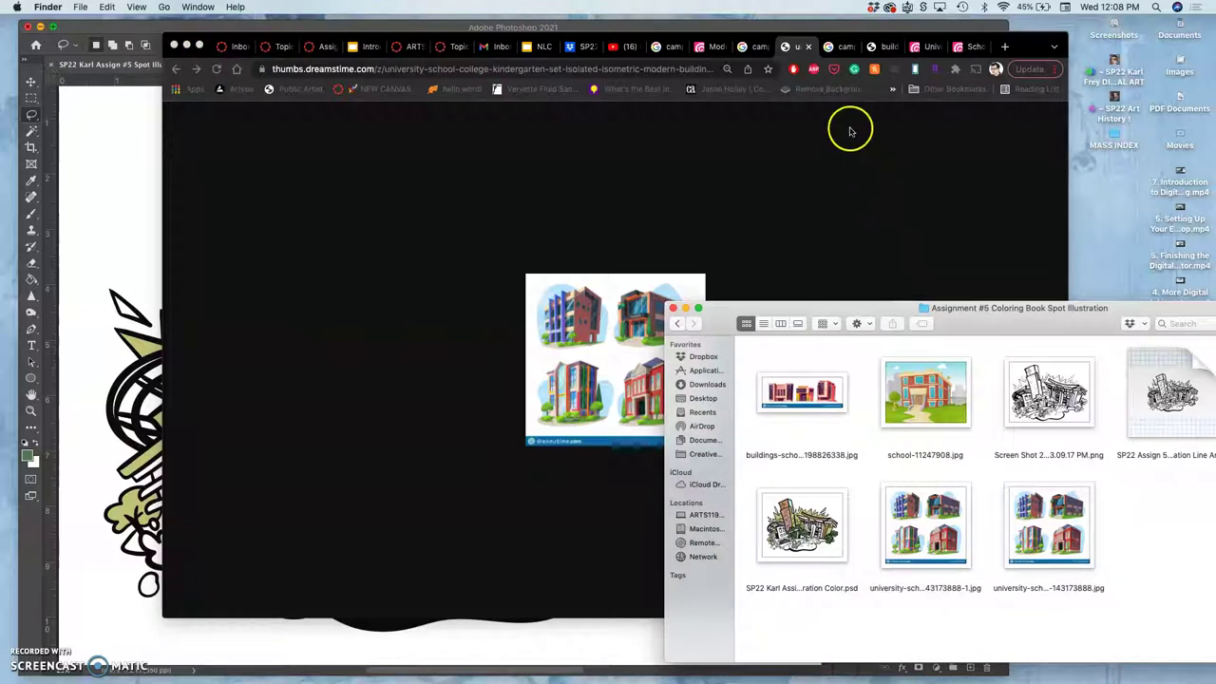
pyautogui.click(757, 46)
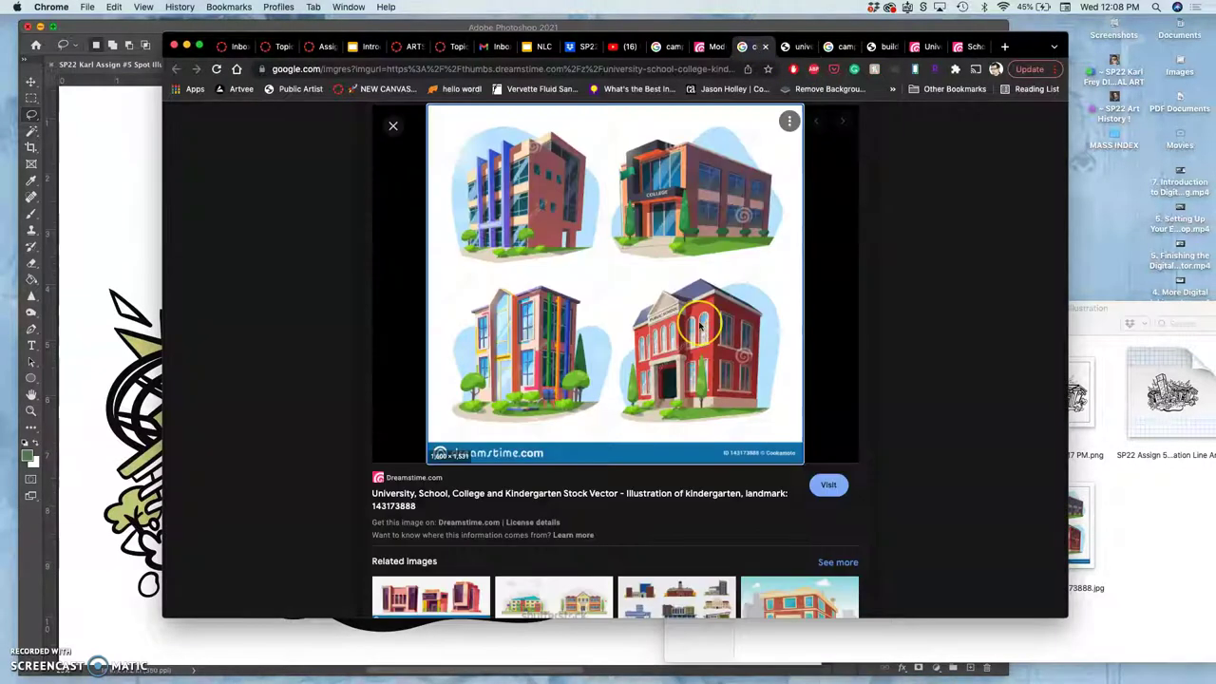
pyautogui.scroll(-5, 698, 326)
pyautogui.scroll(-2, 699, 326)
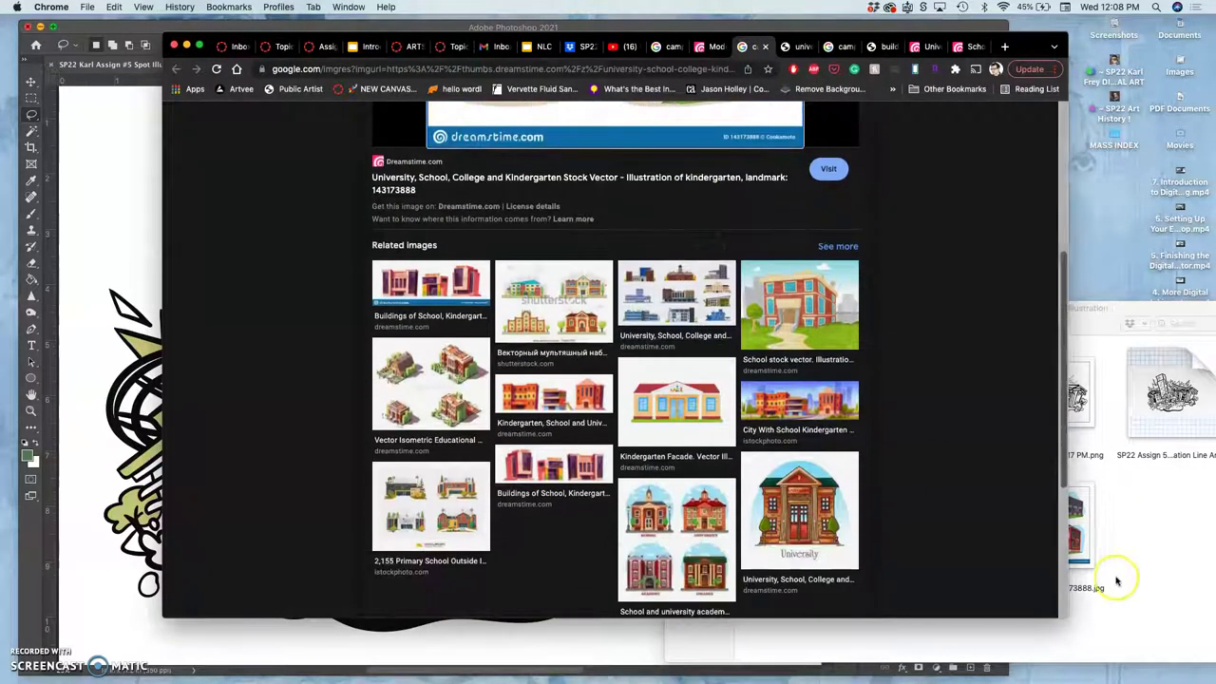
pyautogui.click(1109, 539)
# Move the duplicate -1.jpg four-buildings image to the Trash
pyautogui.moveTo(1085, 326); pyautogui.dragTo(790, 223)
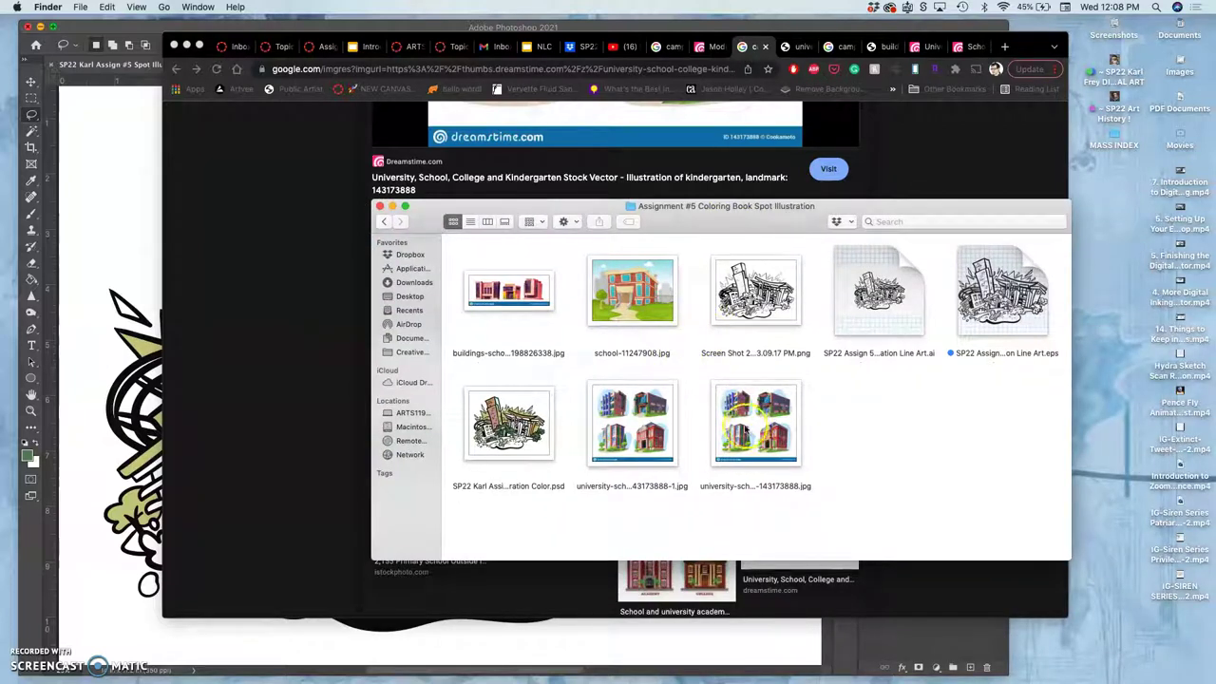
pyautogui.click(641, 421)
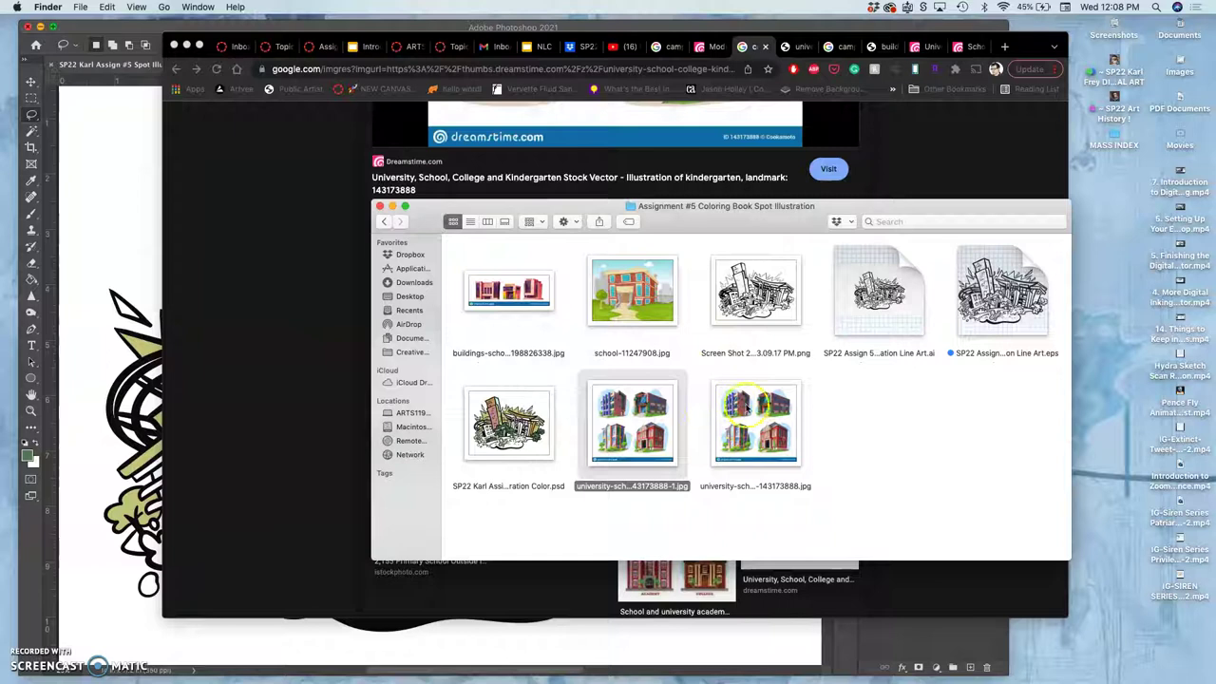
pyautogui.rightClick(640, 427)
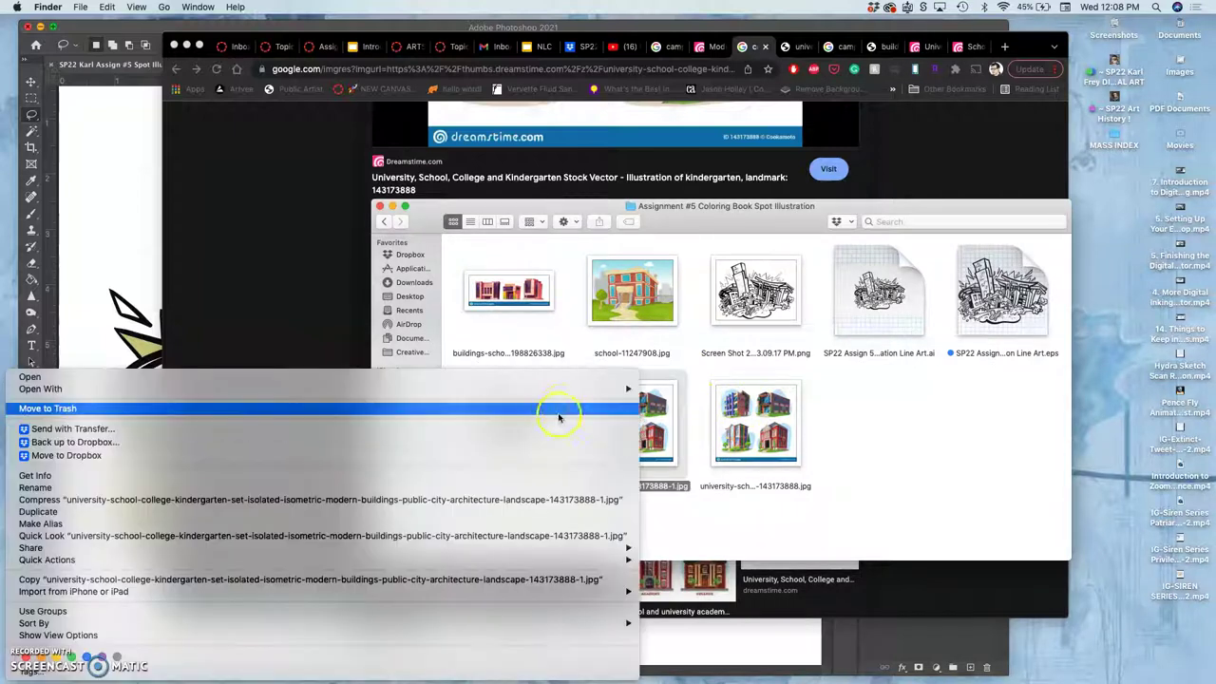
pyautogui.click(535, 407)
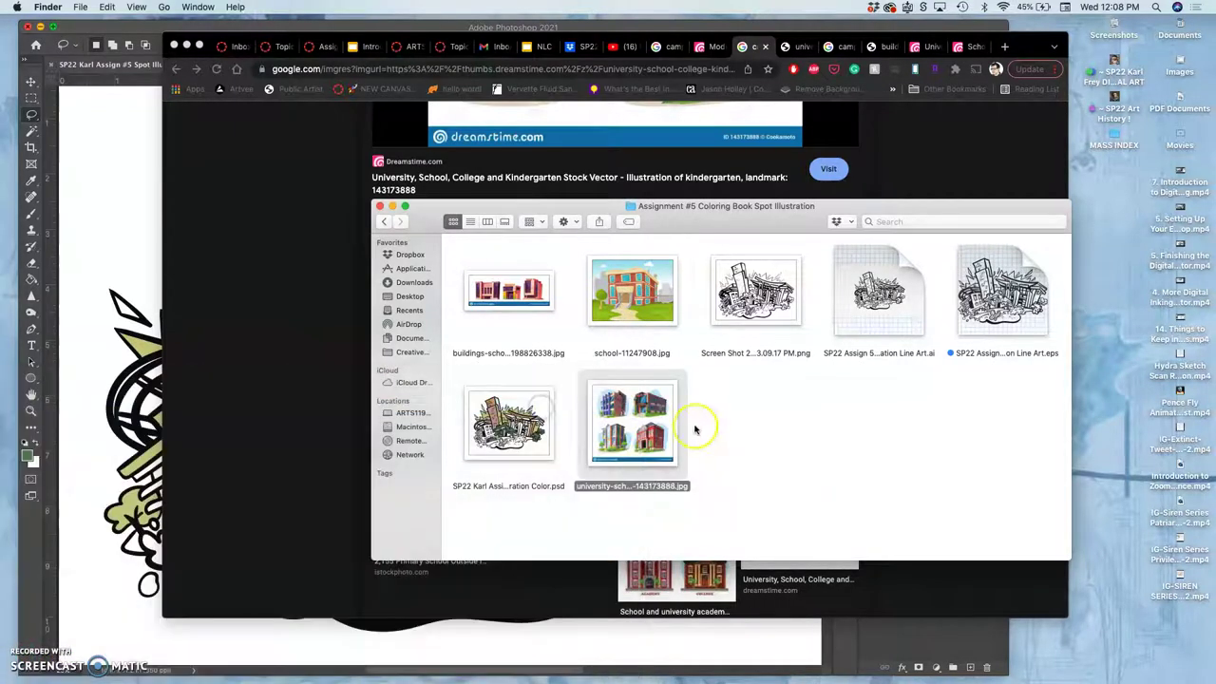
# Open the school, three-buildings and four-buildings images with Adobe Photoshop 2021
pyautogui.keyDown('shift'); pyautogui.click(627, 323); pyautogui.keyUp('shift')
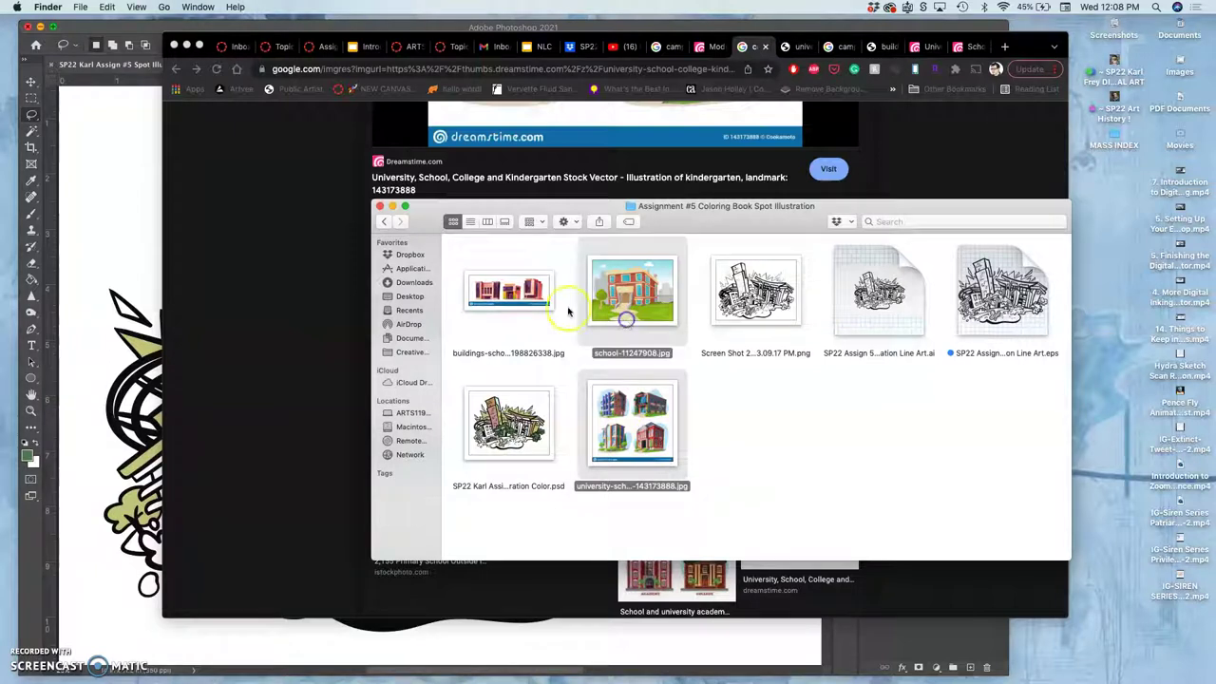
pyautogui.keyDown('shift'); pyautogui.click(534, 302); pyautogui.keyUp('shift')
pyautogui.rightClick(633, 309)
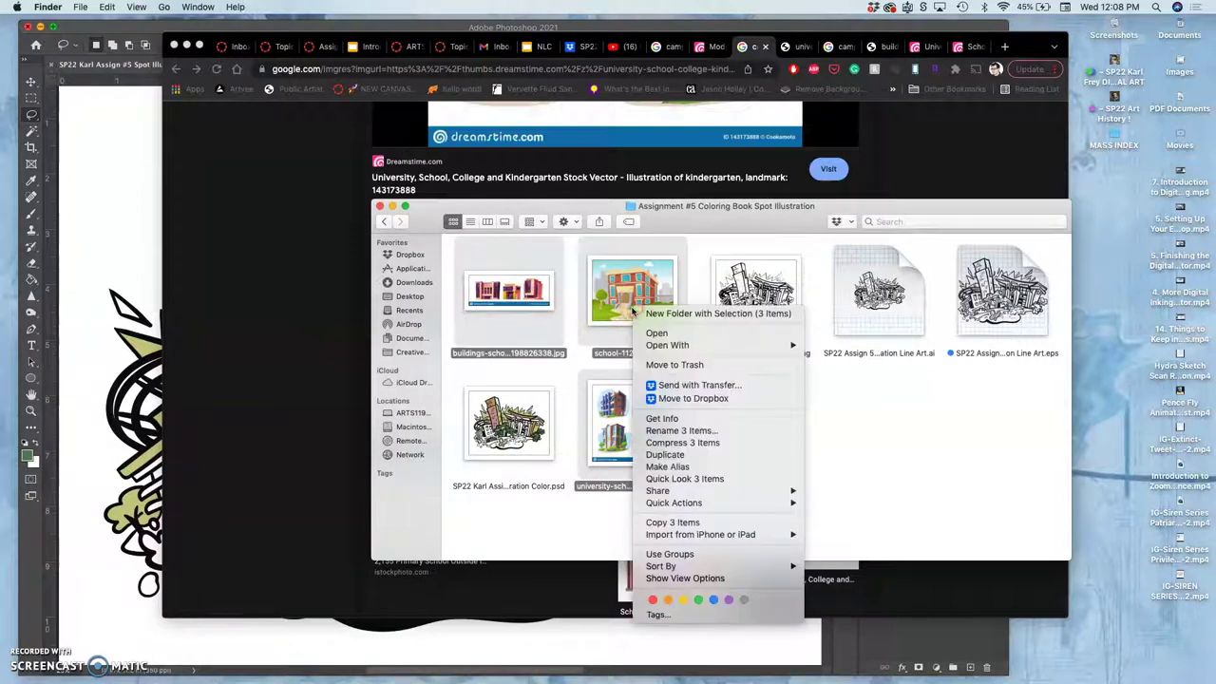
pyautogui.moveTo(723, 345)
pyautogui.click(859, 391)
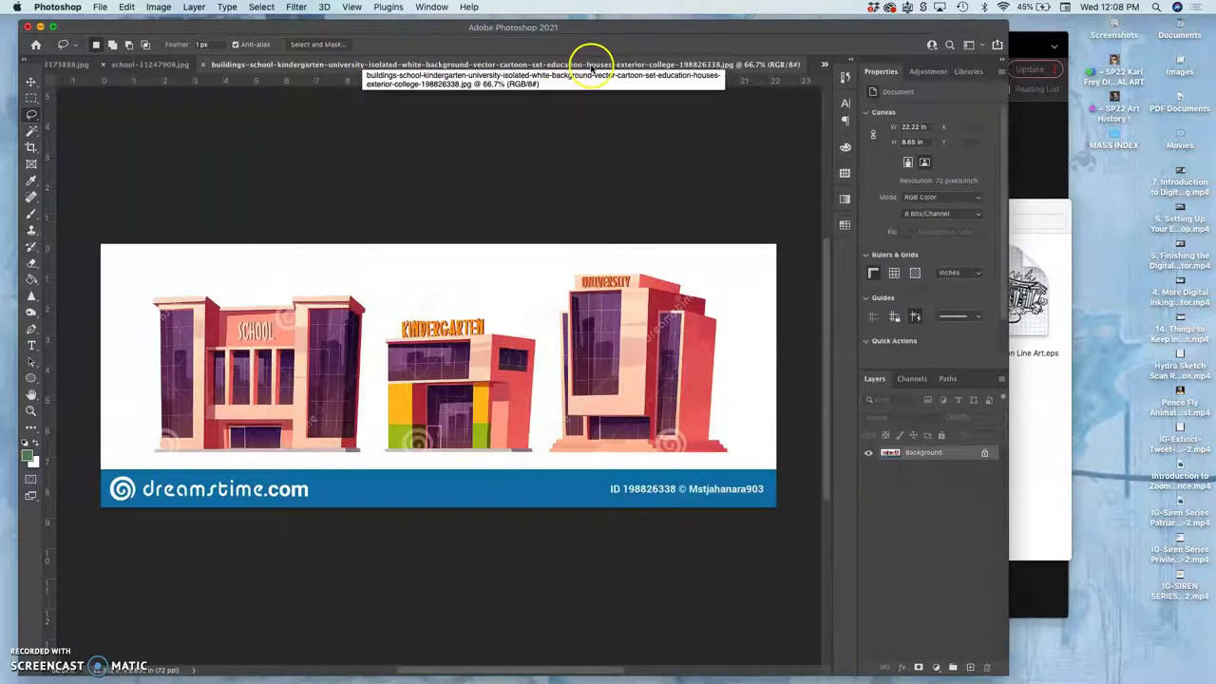
# Tile the three open documents using Window > Arrange > 3-up Stacked
pyautogui.click(823, 63)
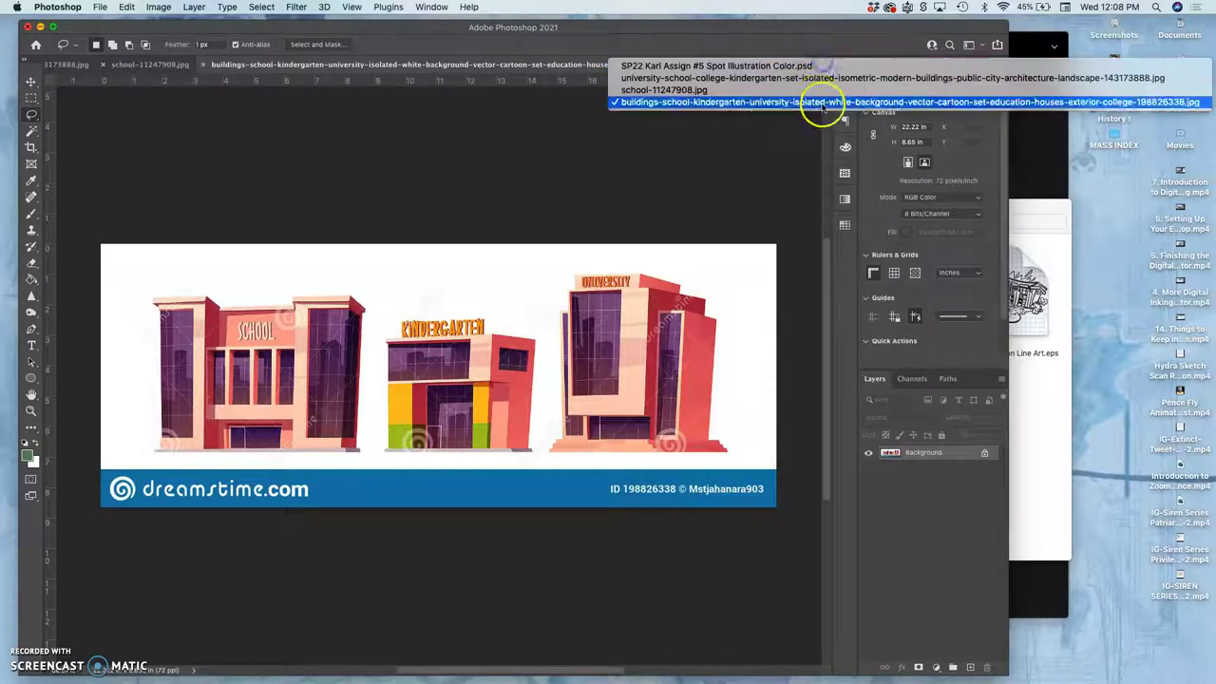
pyautogui.click(426, 64)
pyautogui.click(430, 7)
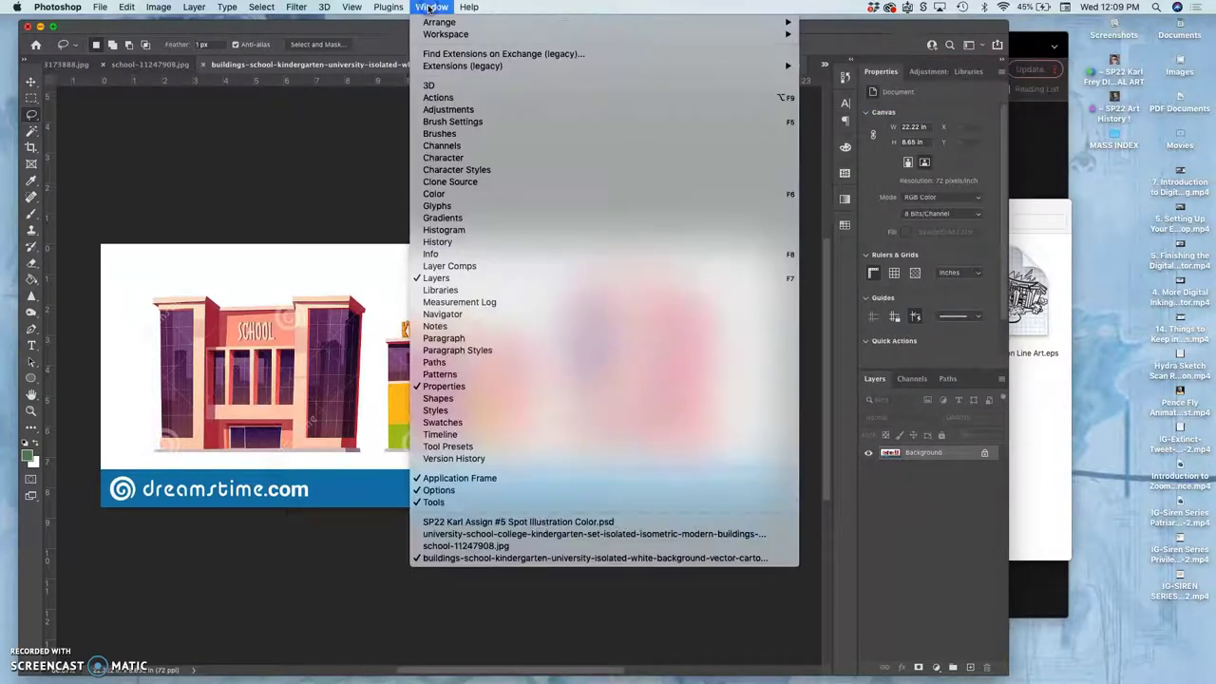
pyautogui.moveTo(435, 23)
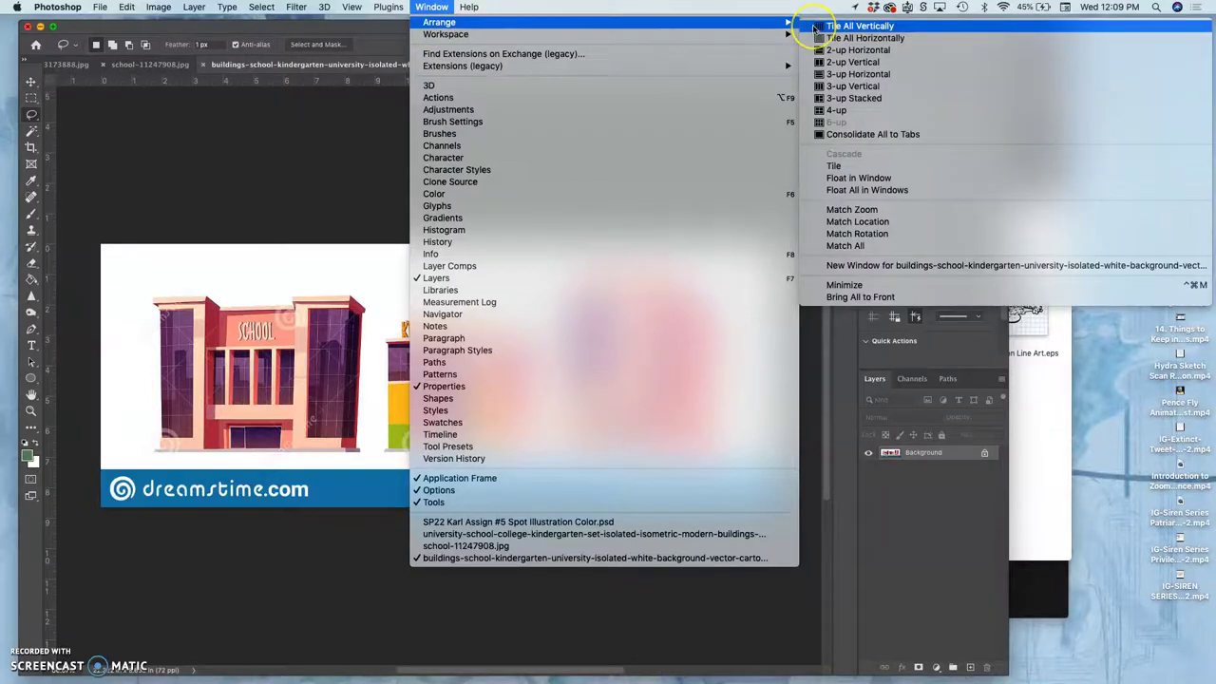
pyautogui.click(839, 99)
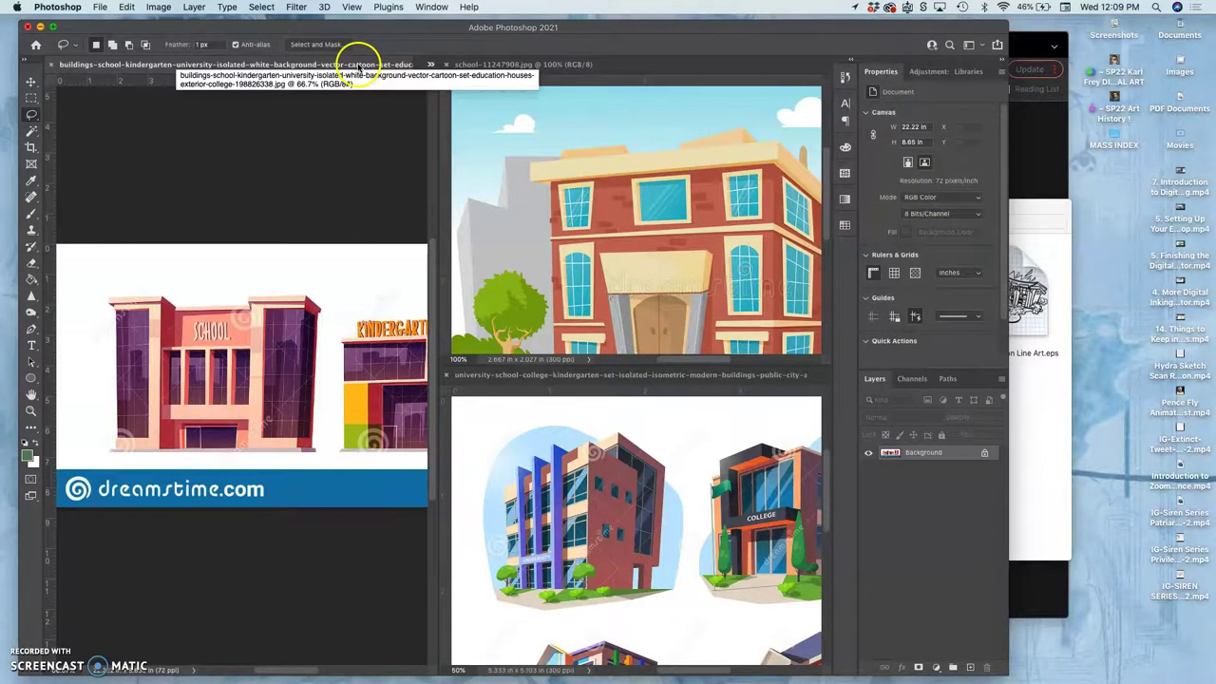
# Move the buildings reference image into the bottom pane
pyautogui.moveTo(355, 60); pyautogui.dragTo(670, 381)
pyautogui.click(824, 374)
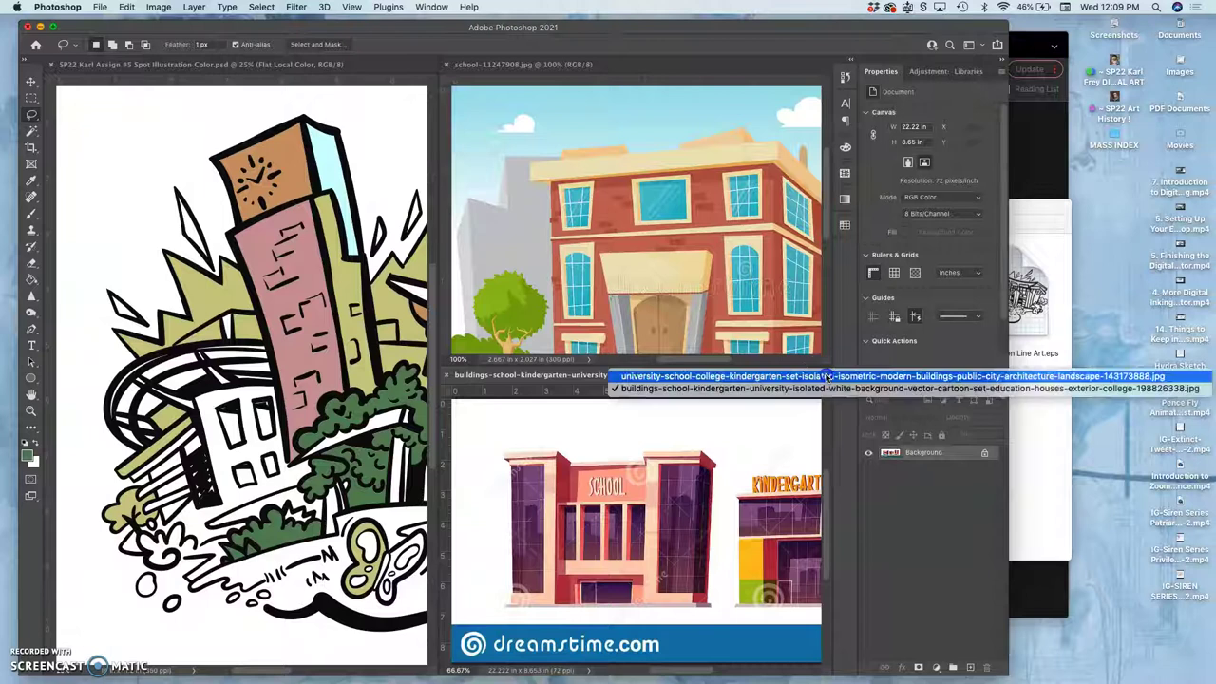
pyautogui.click(748, 435)
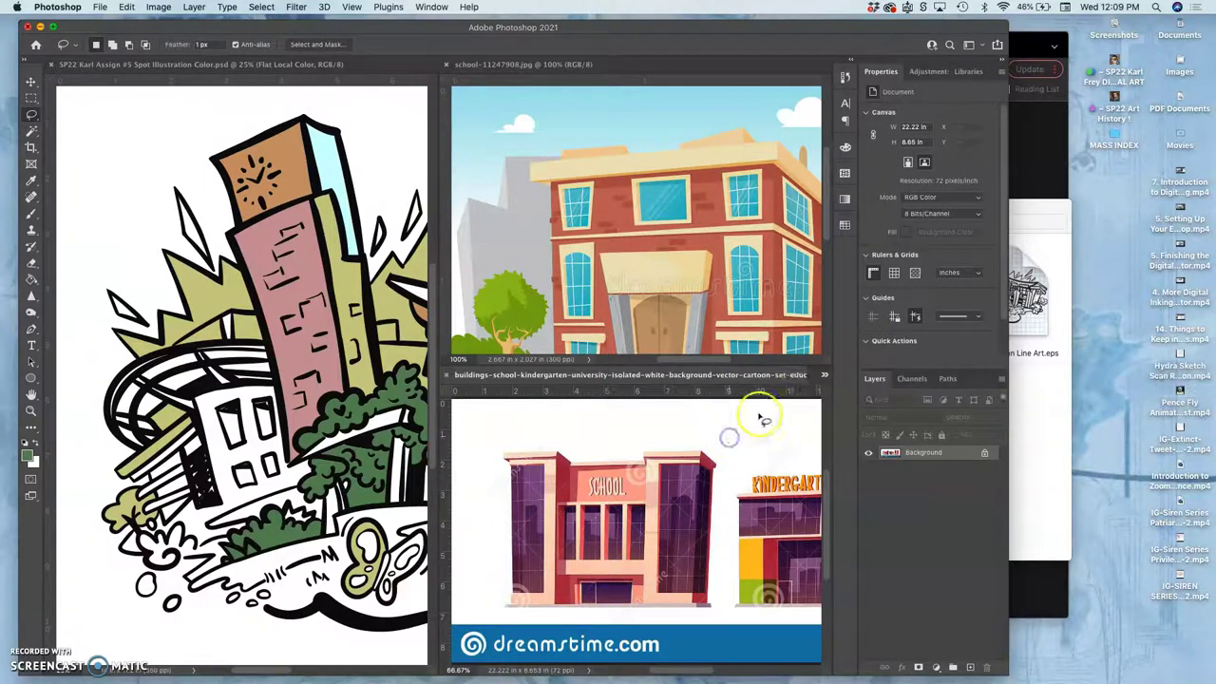
pyautogui.click(823, 373)
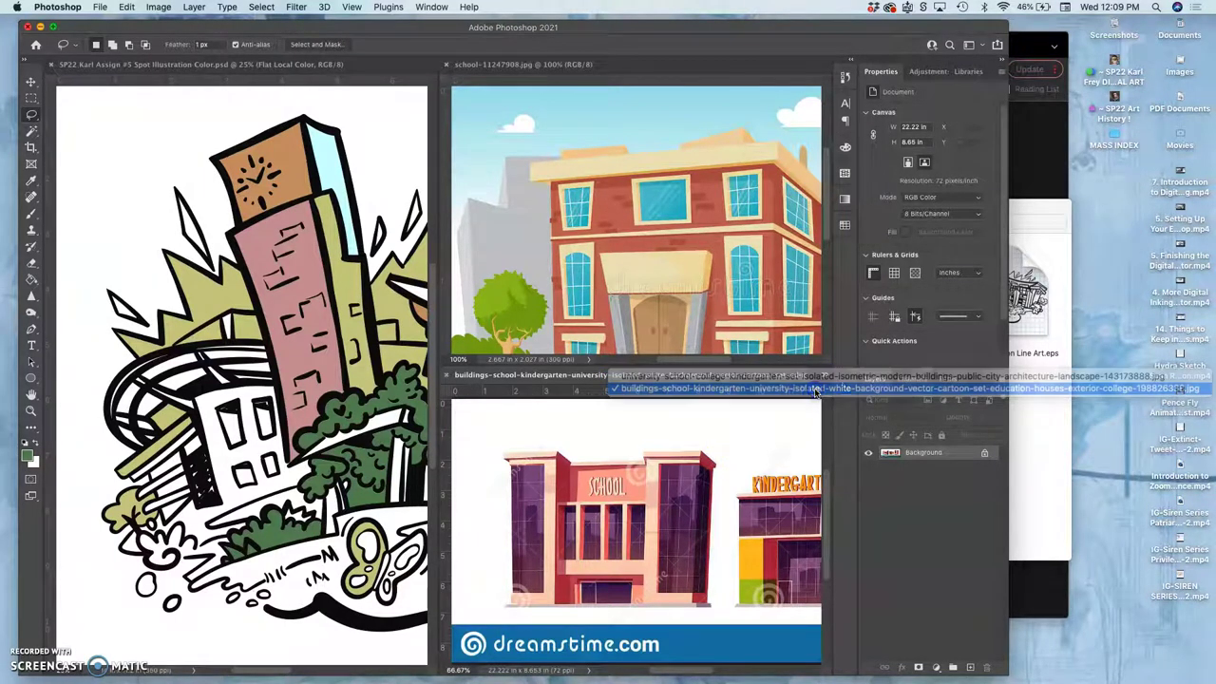
pyautogui.click(995, 342)
# Widen the Photoshop window and drag the divider so the illustration pane is largest
pyautogui.moveTo(1007, 335); pyautogui.dragTo(1195, 338)
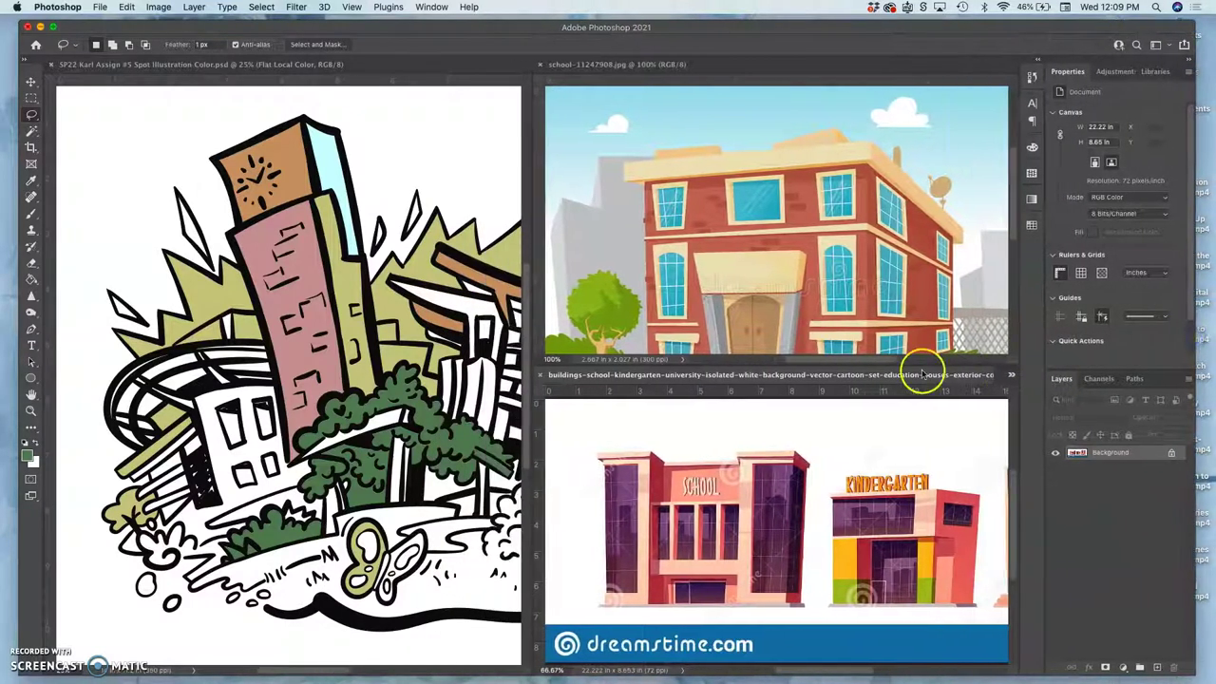
pyautogui.click(521, 337)
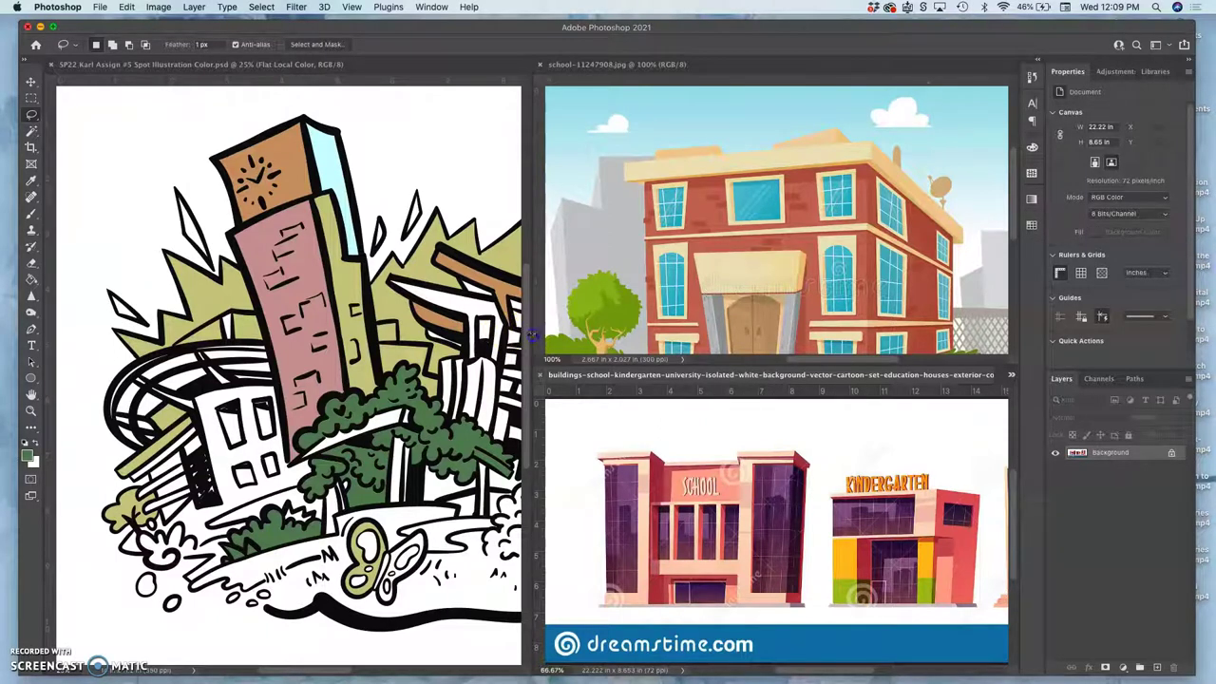
pyautogui.moveTo(534, 334); pyautogui.dragTo(852, 282)
pyautogui.scroll(-3, 853, 282)
pyautogui.hscroll(3, 854, 282)
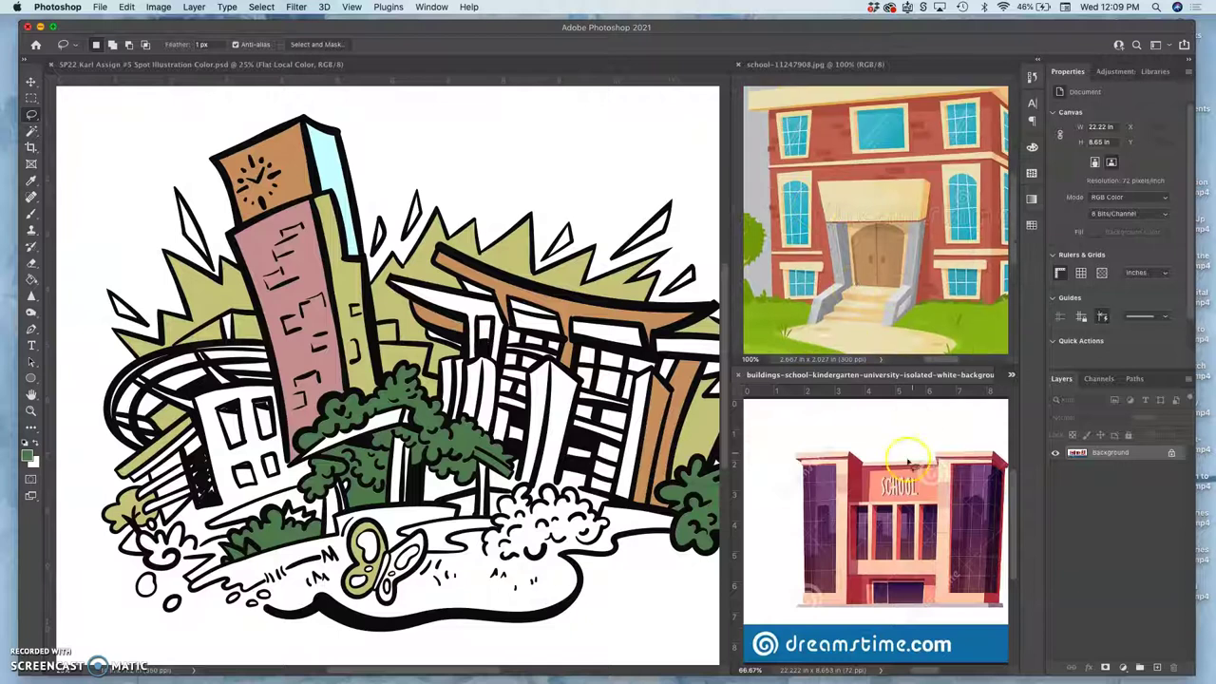
pyautogui.hscroll(3, 908, 465)
# Keep the buildings reference showing in the bottom pane, centred on the school building
pyautogui.click(1011, 375)
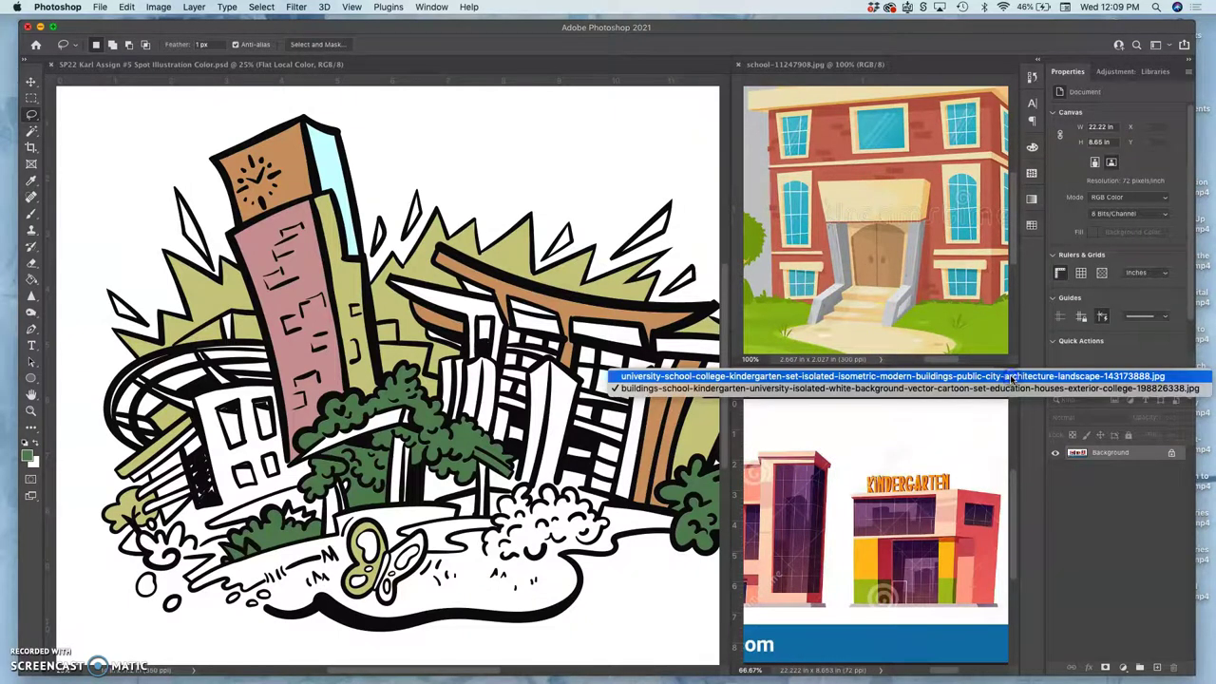
pyautogui.click(988, 389)
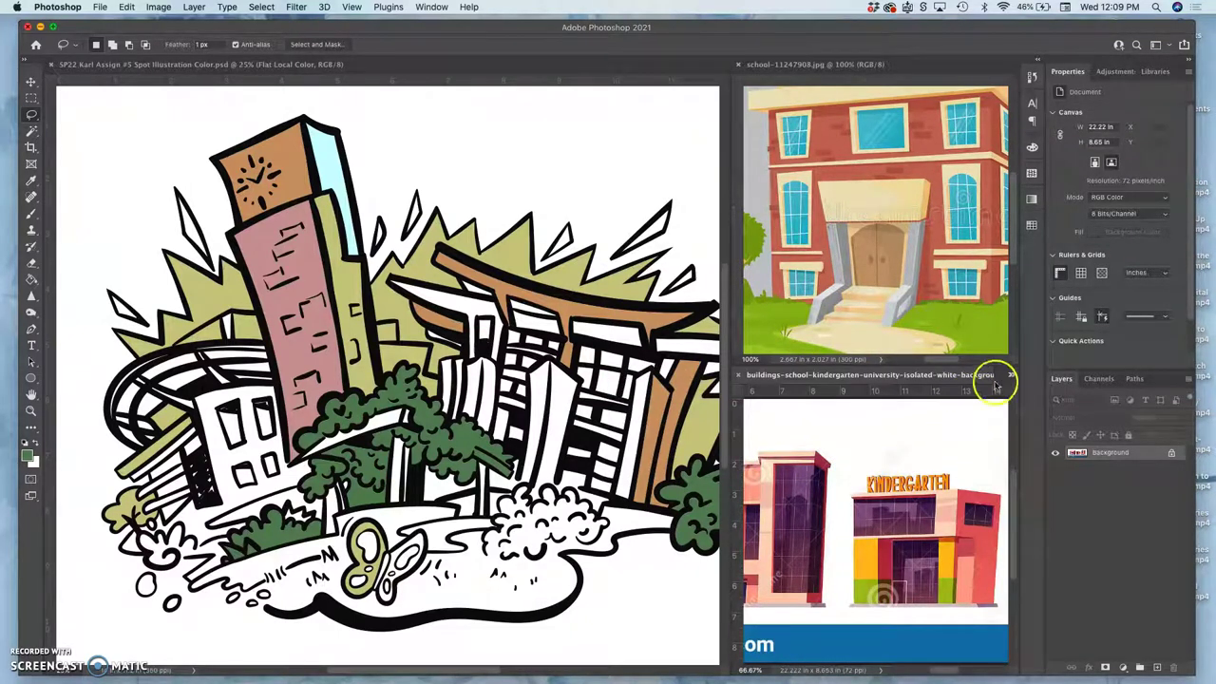
pyautogui.hscroll(-5, 972, 434)
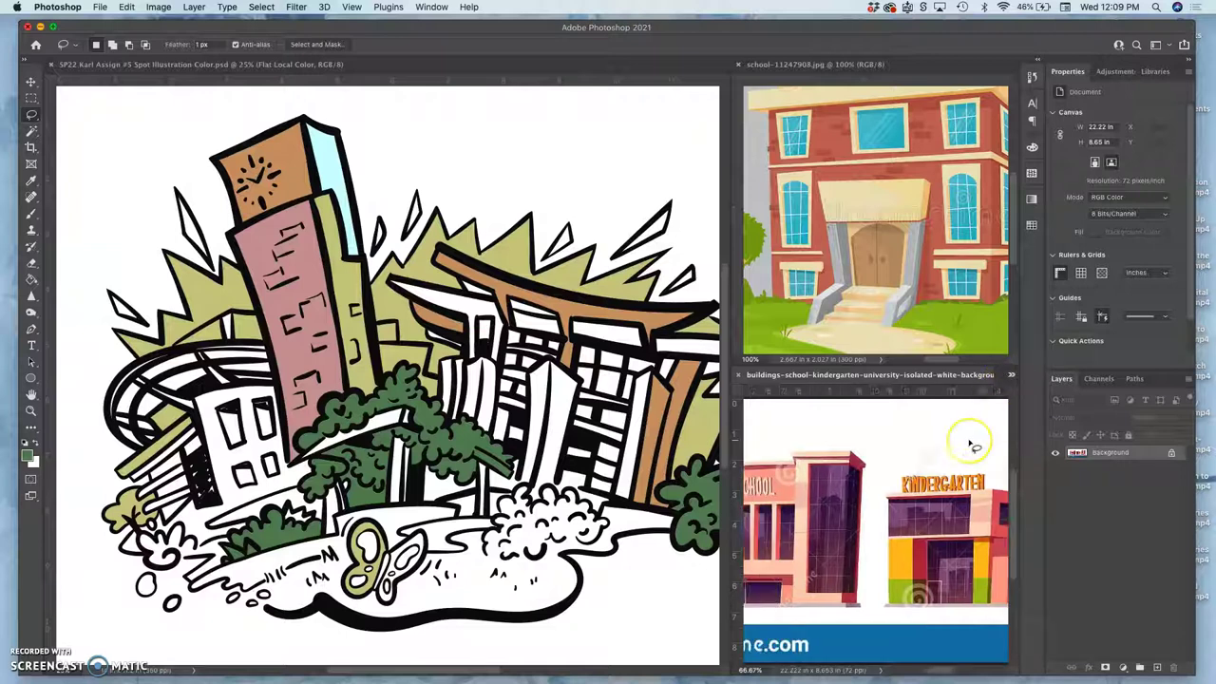
pyautogui.click(1012, 378)
pyautogui.click(1003, 392)
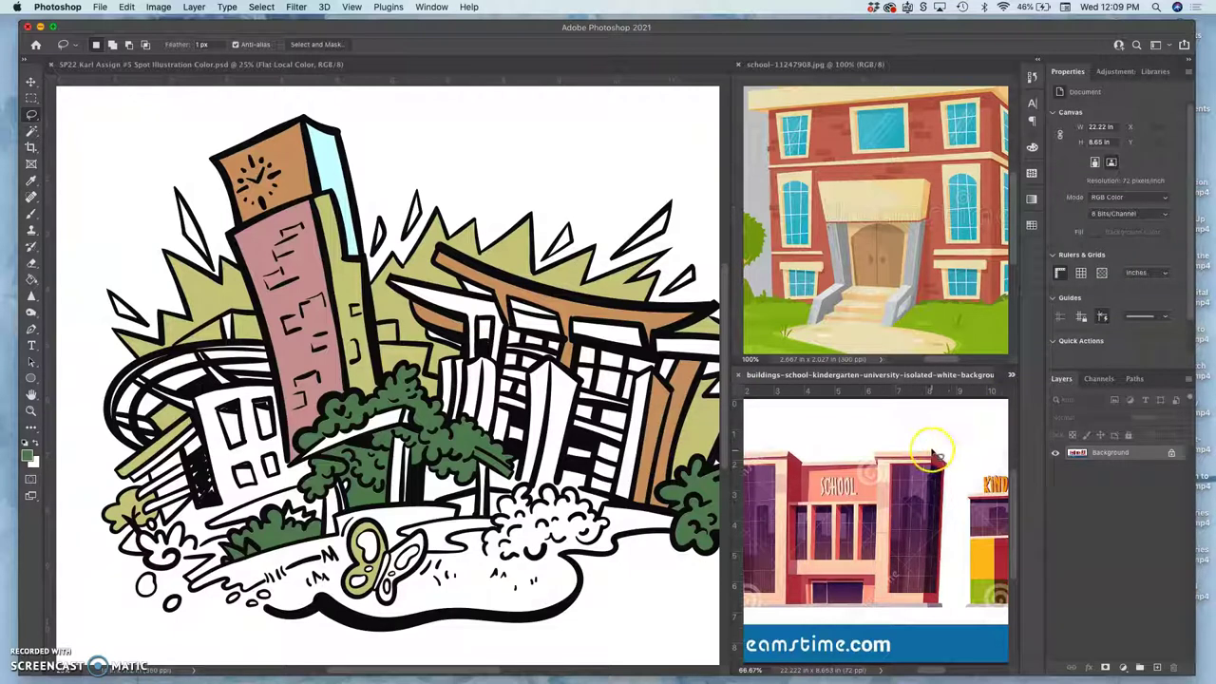
pyautogui.moveTo(934, 443); pyautogui.dragTo(976, 401)
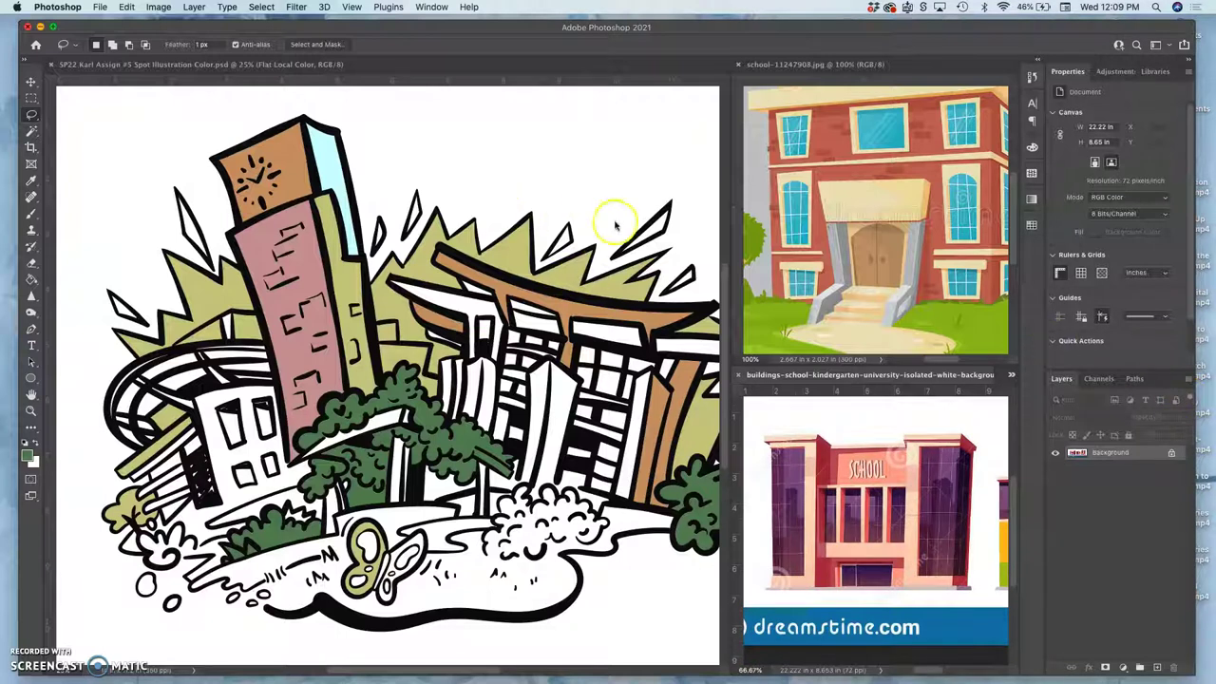
# With the Paint Bucket, fill the tower's clock panel with light cream
pyautogui.click(186, 68)
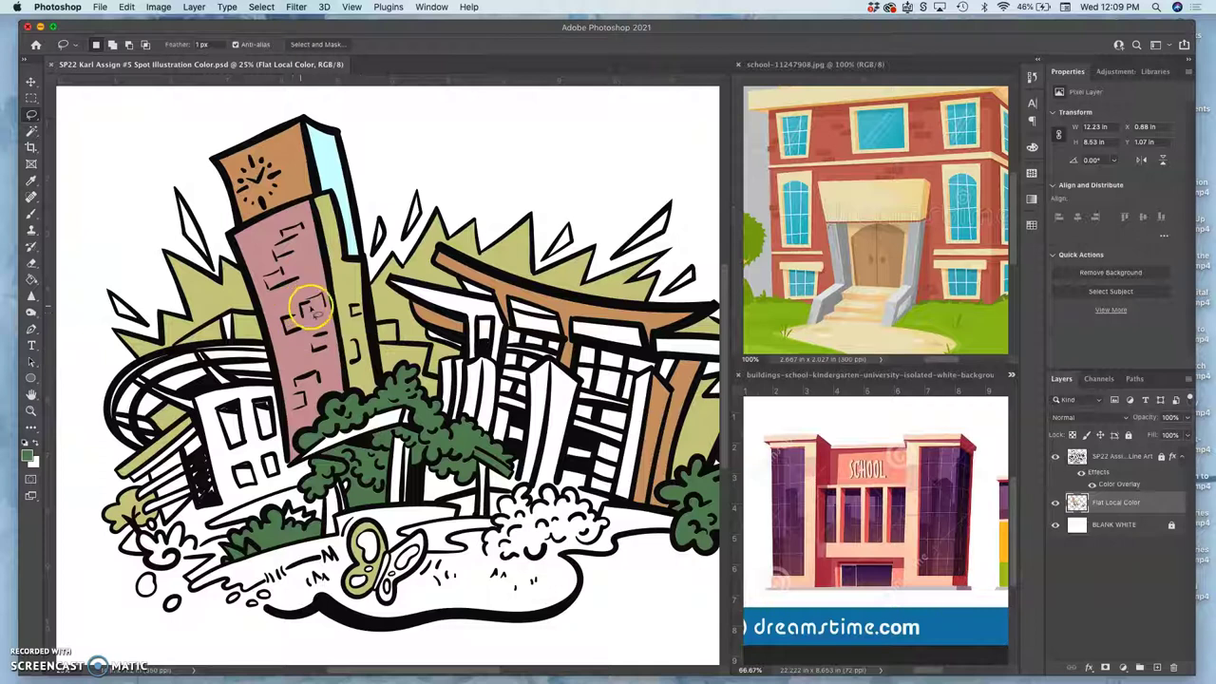
pyautogui.hscroll(2, 318, 323)
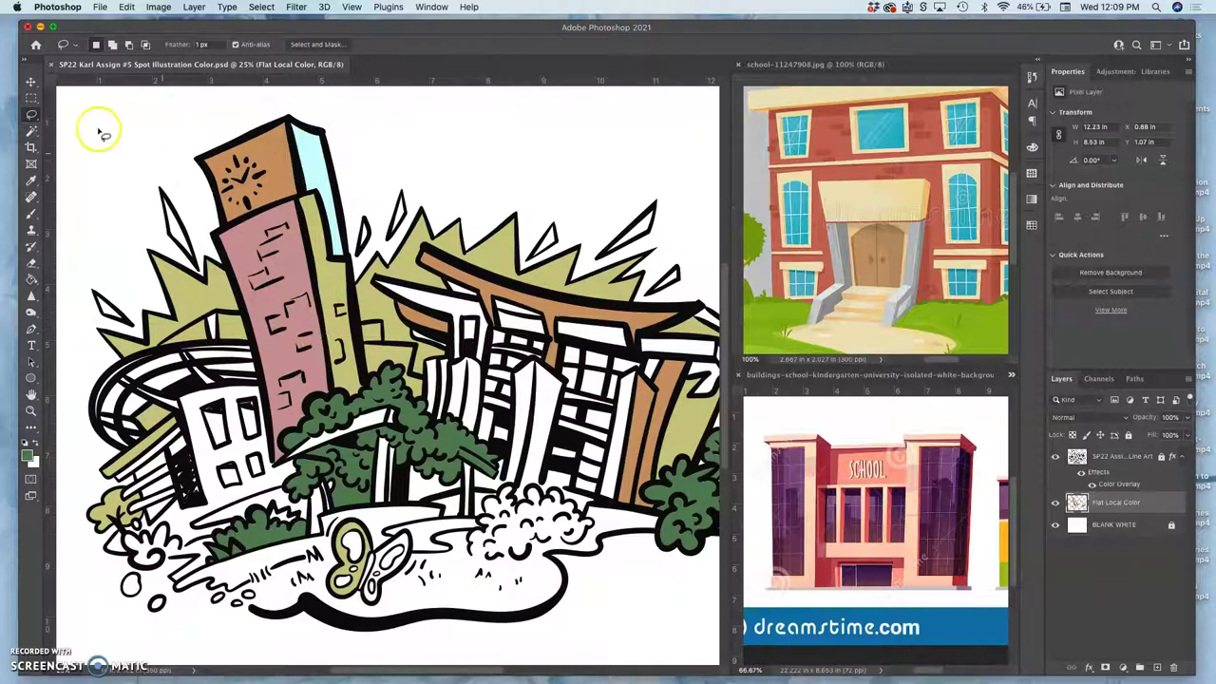
pyautogui.click(31, 280)
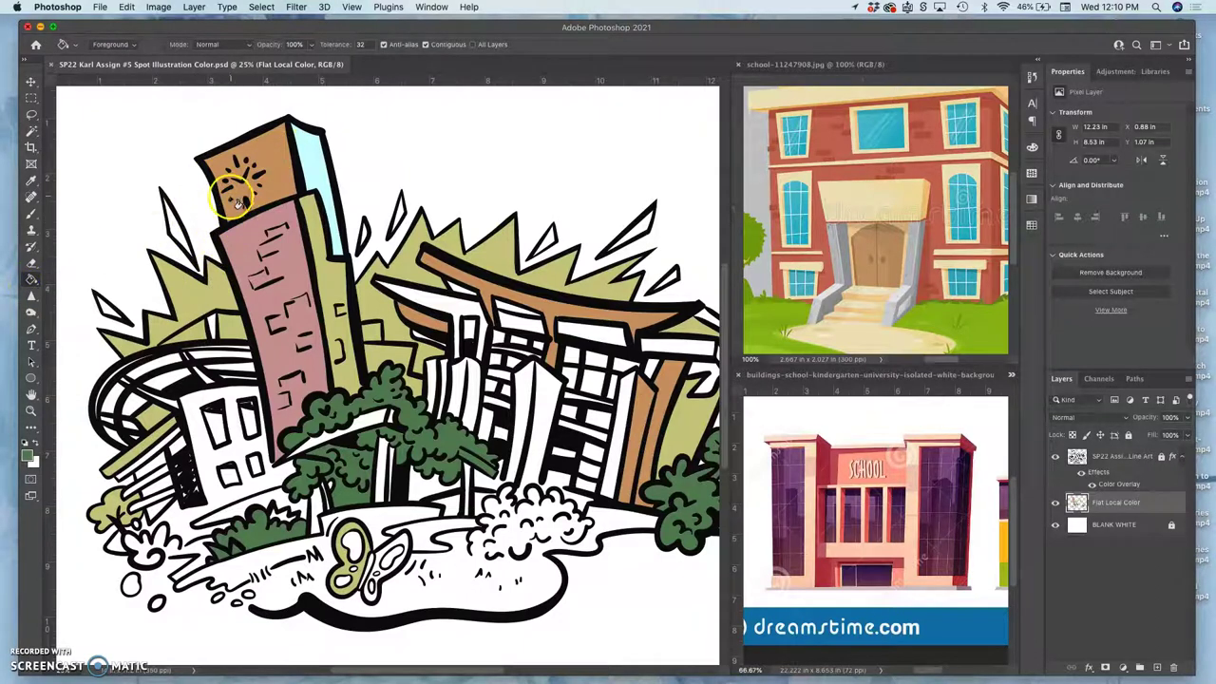
pyautogui.click(29, 458)
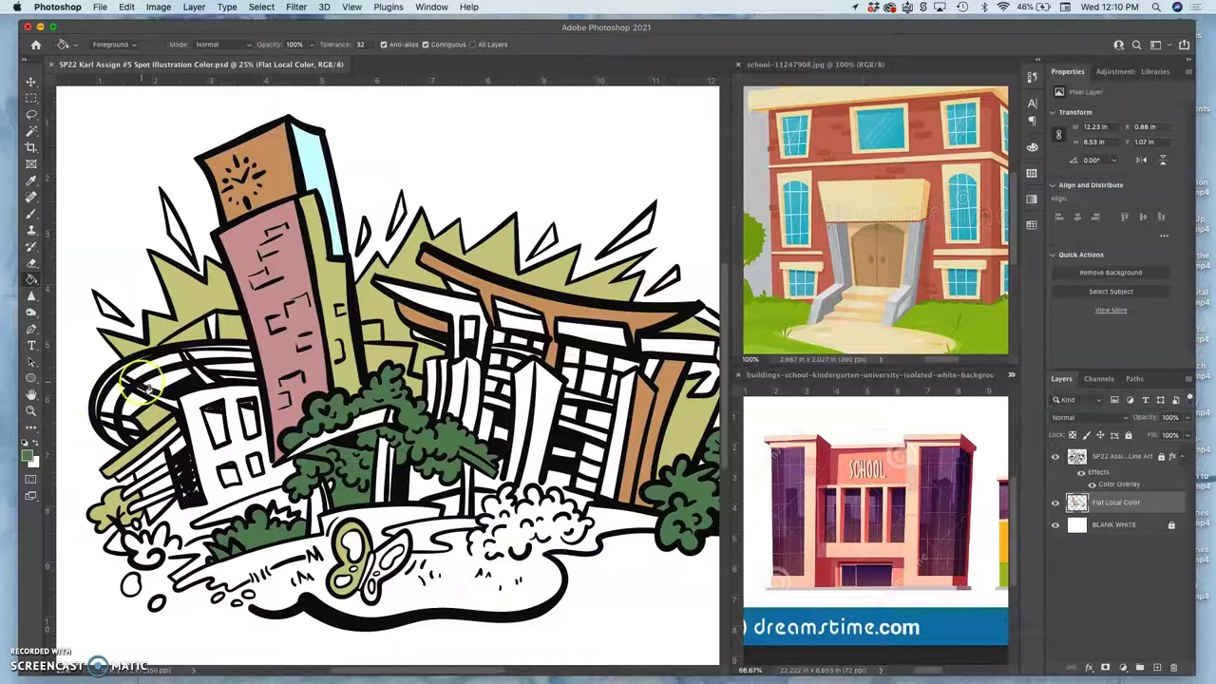
pyautogui.click(231, 290)
pyautogui.click(279, 180)
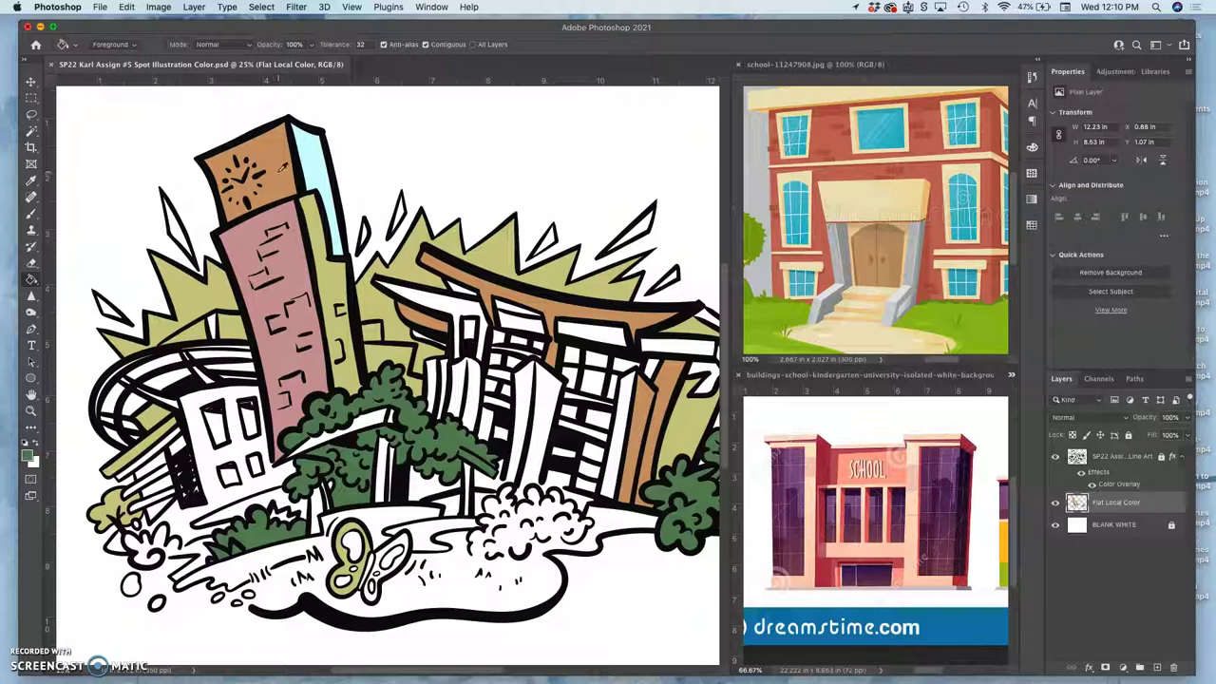
pyautogui.click(506, 221)
pyautogui.click(480, 163)
pyautogui.click(269, 154)
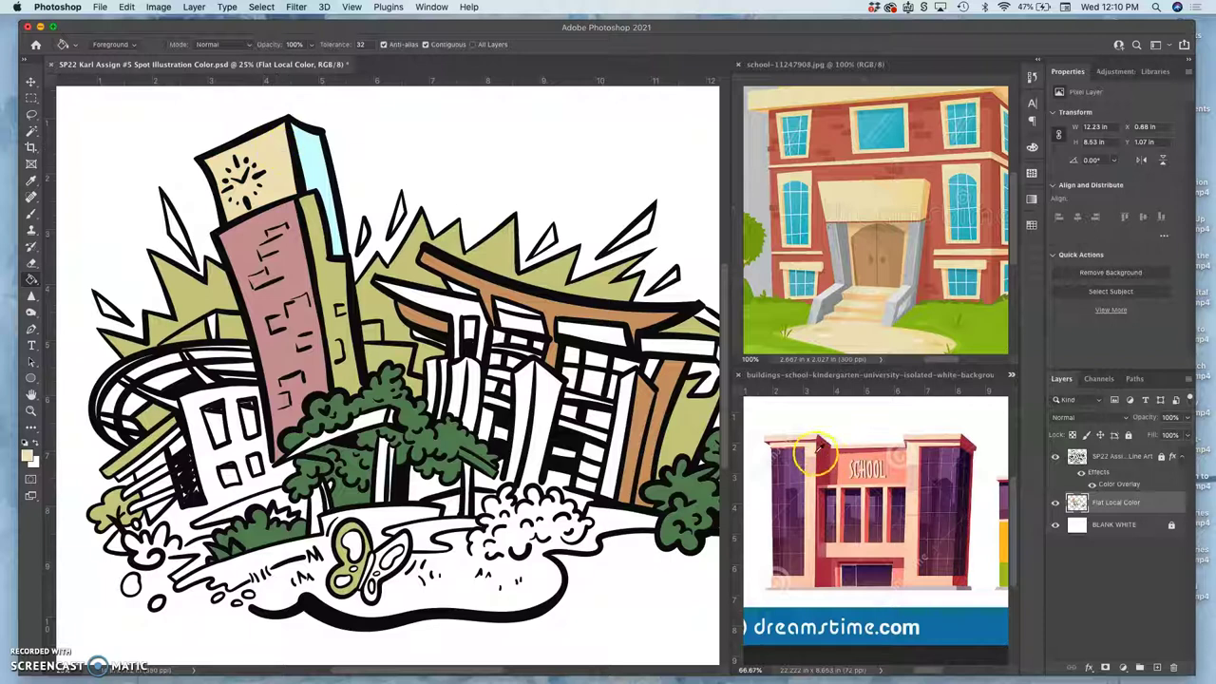
# Fill the tower's upper side pink, front salmon and side face brownish red; undo the teal background fill
pyautogui.click(317, 167)
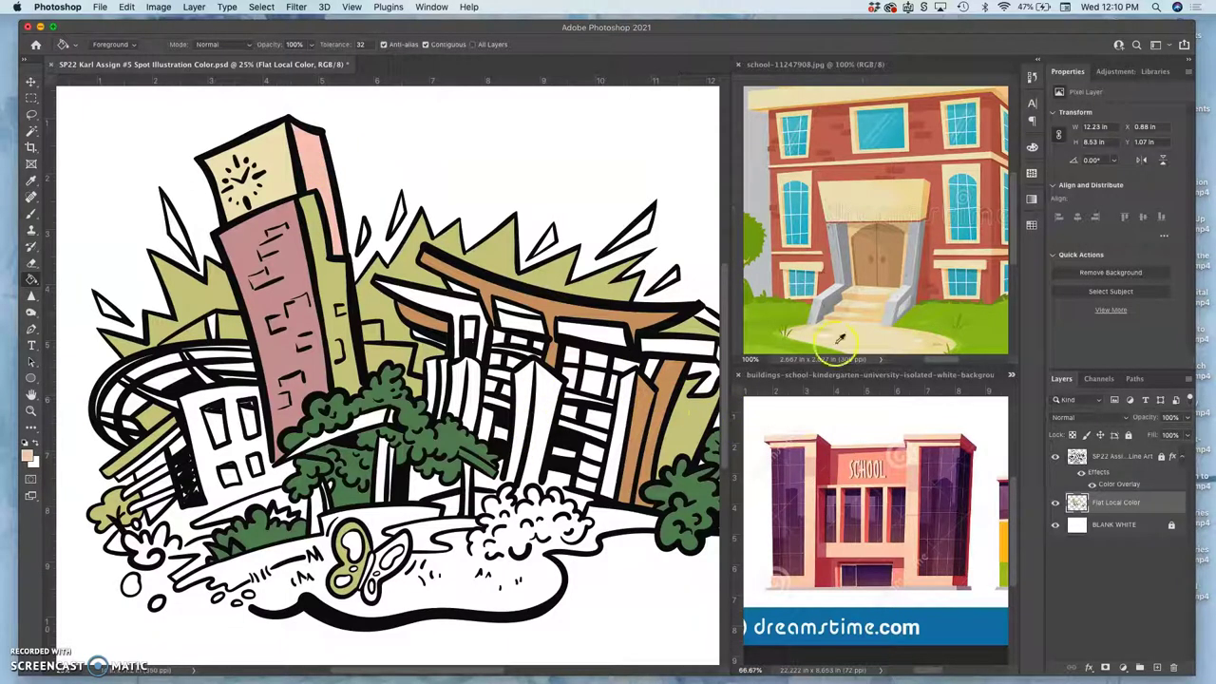
pyautogui.keyDown('alt'); pyautogui.click(841, 462); pyautogui.keyUp('alt')
pyautogui.click(295, 276)
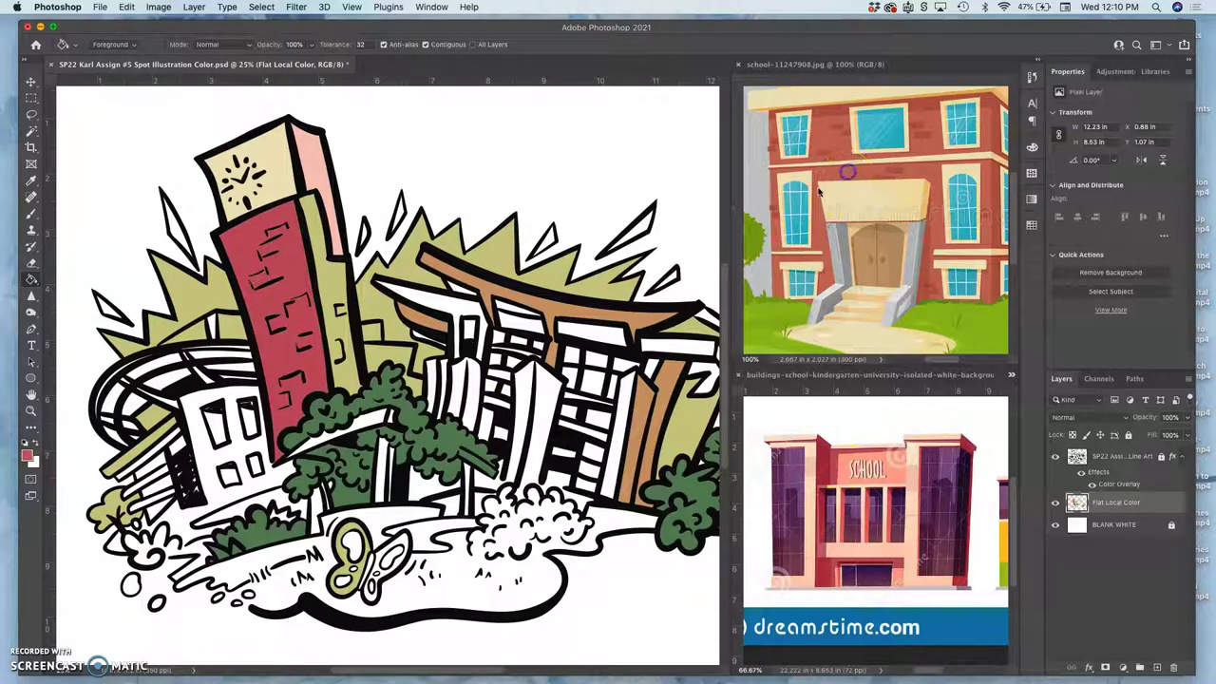
pyautogui.click(337, 281)
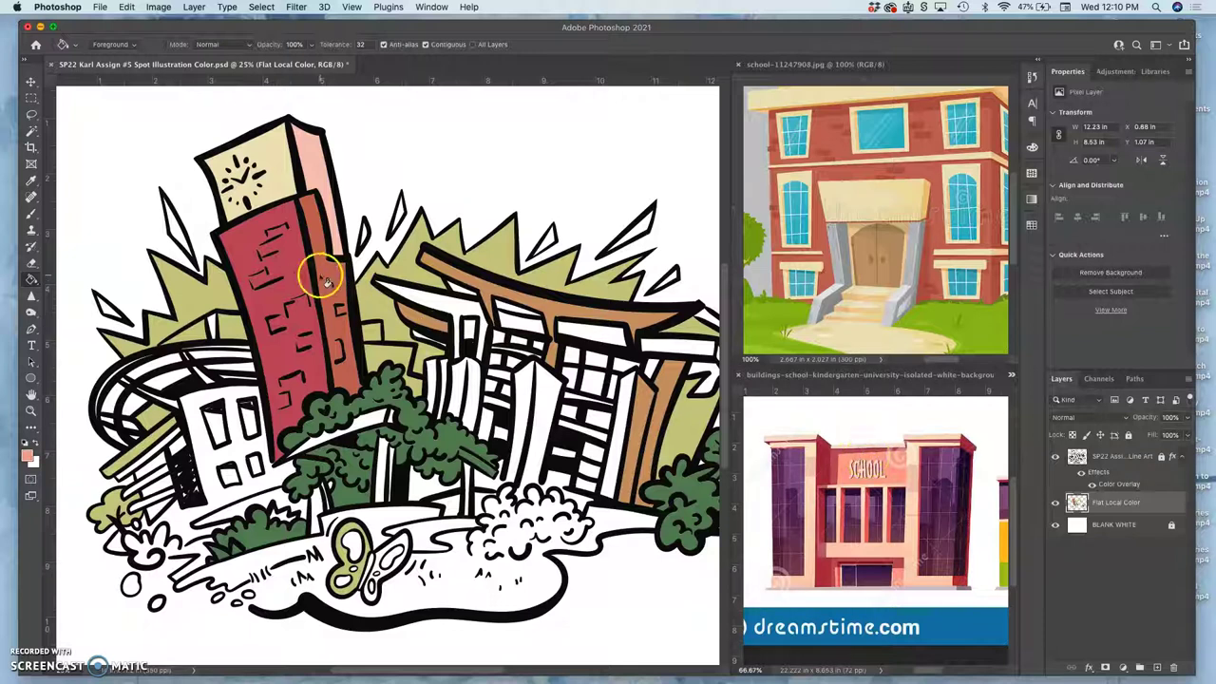
pyautogui.click(287, 275)
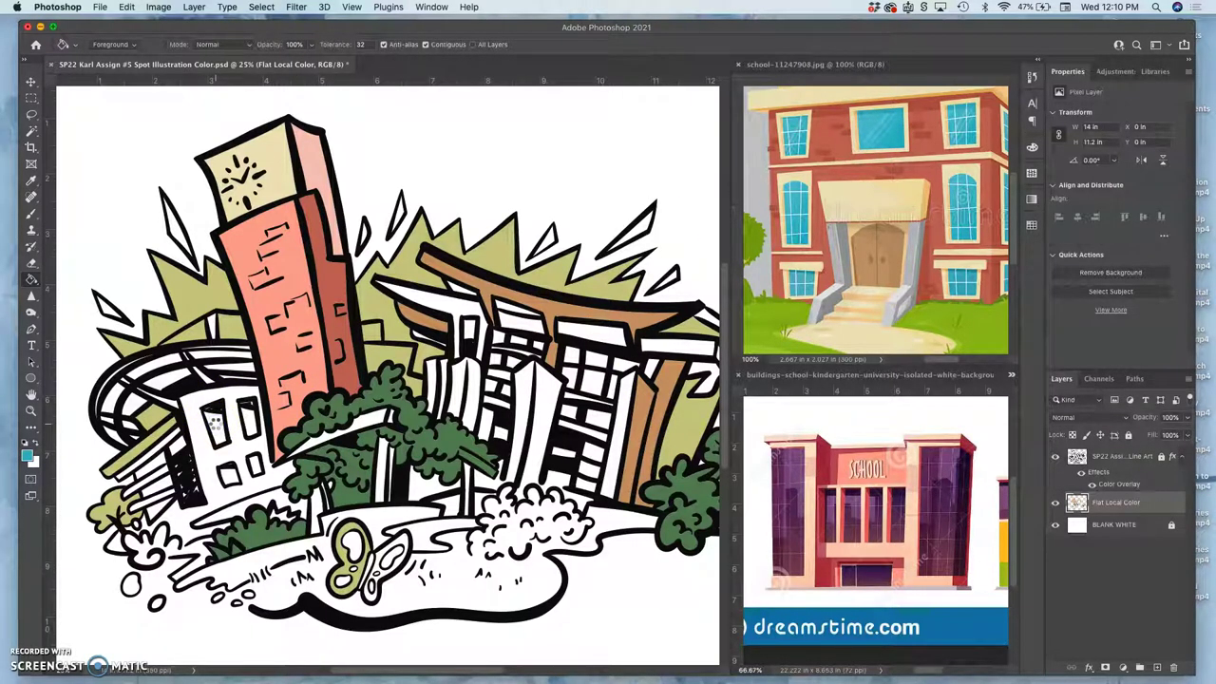
pyautogui.click(213, 421)
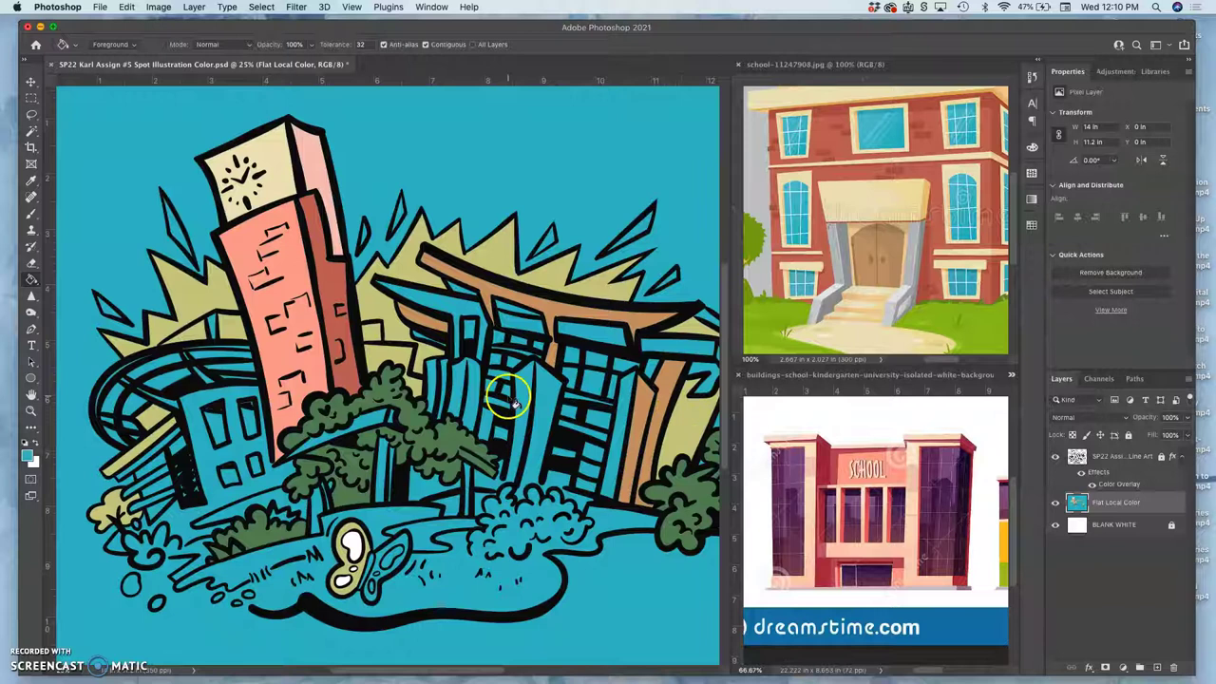
pyautogui.press('super+z')
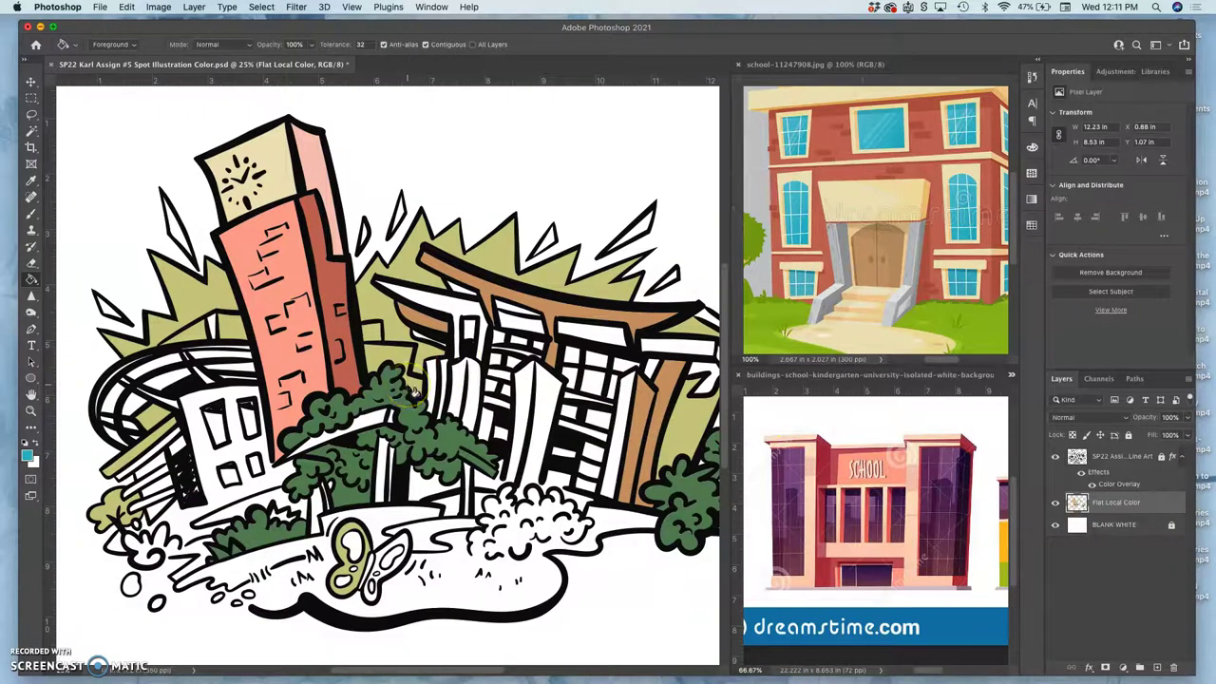
# Duplicate the BLANK WHITE layer and fill the copy with 50% Gray
pyautogui.press('super+minus')
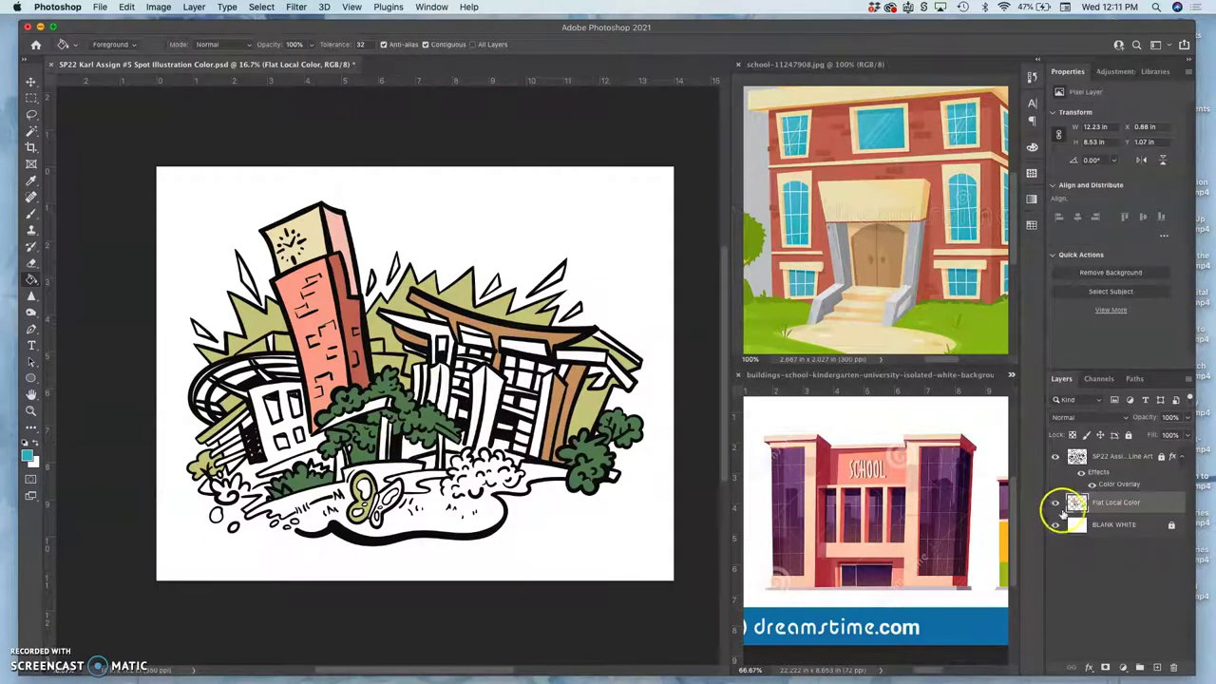
pyautogui.click(1107, 529)
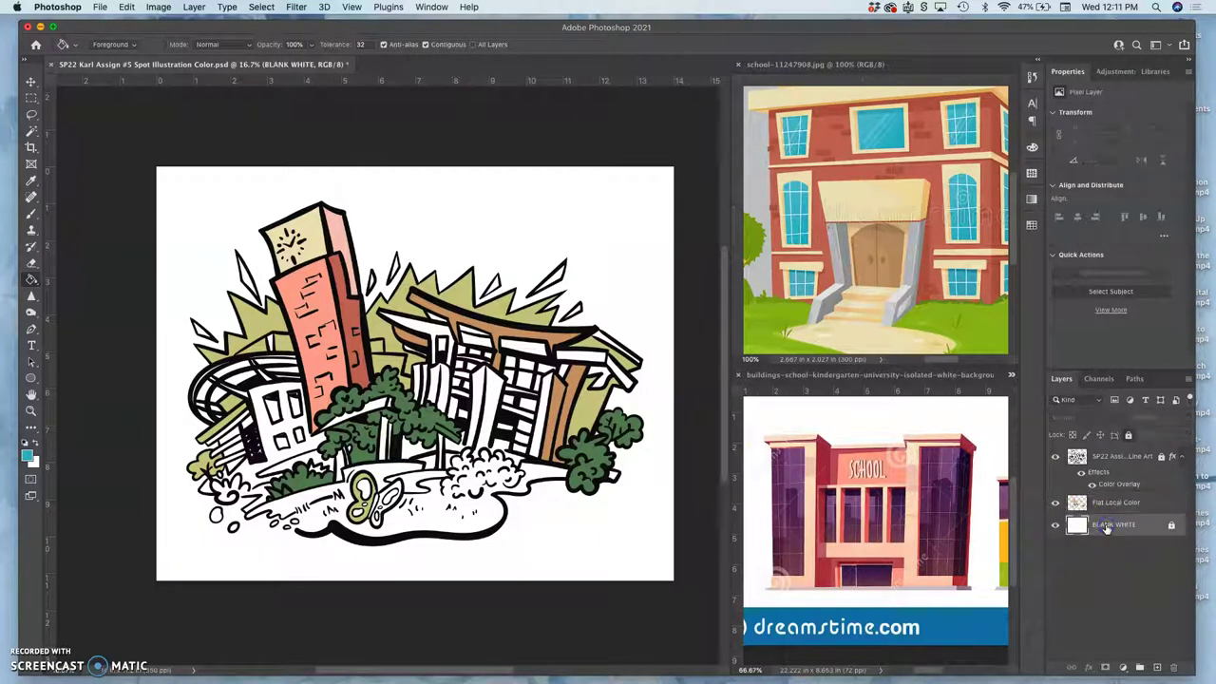
pyautogui.press('super+j')
pyautogui.moveTo(1126, 525)
pyautogui.mouseDown()
pyautogui.moveTo(1152, 504)
pyautogui.moveTo(1144, 516)
pyautogui.moveTo(1110, 499)
pyautogui.moveTo(1119, 535)
pyautogui.mouseUp()
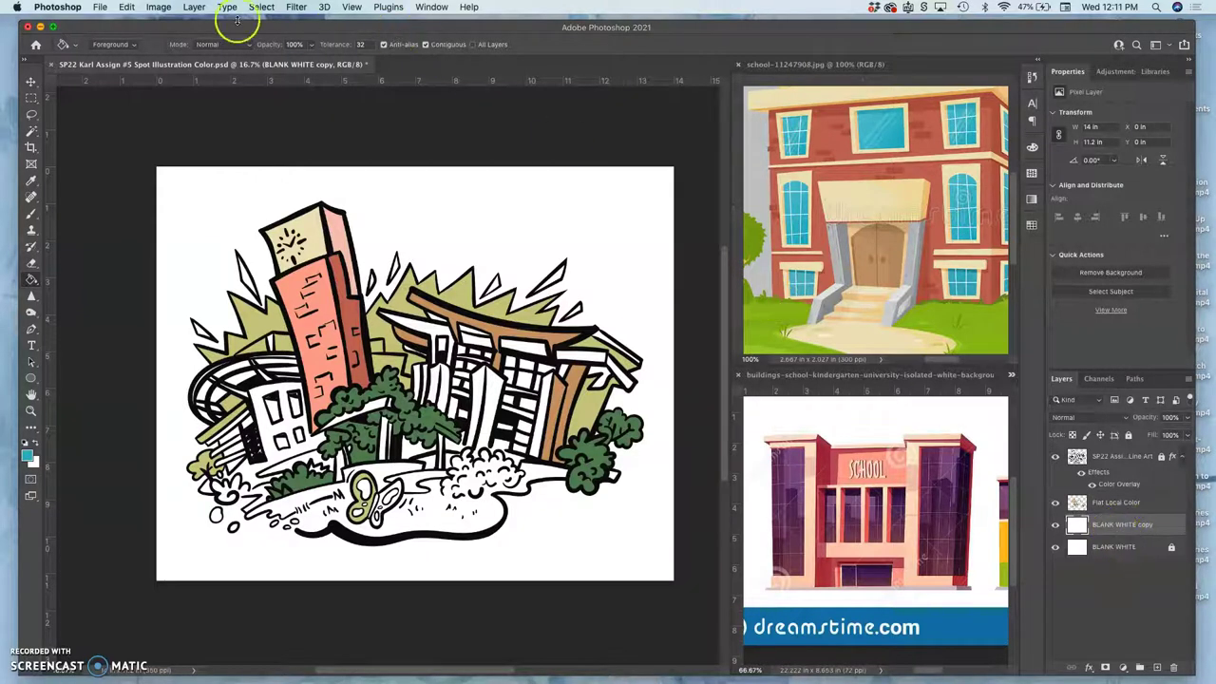
pyautogui.click(126, 7)
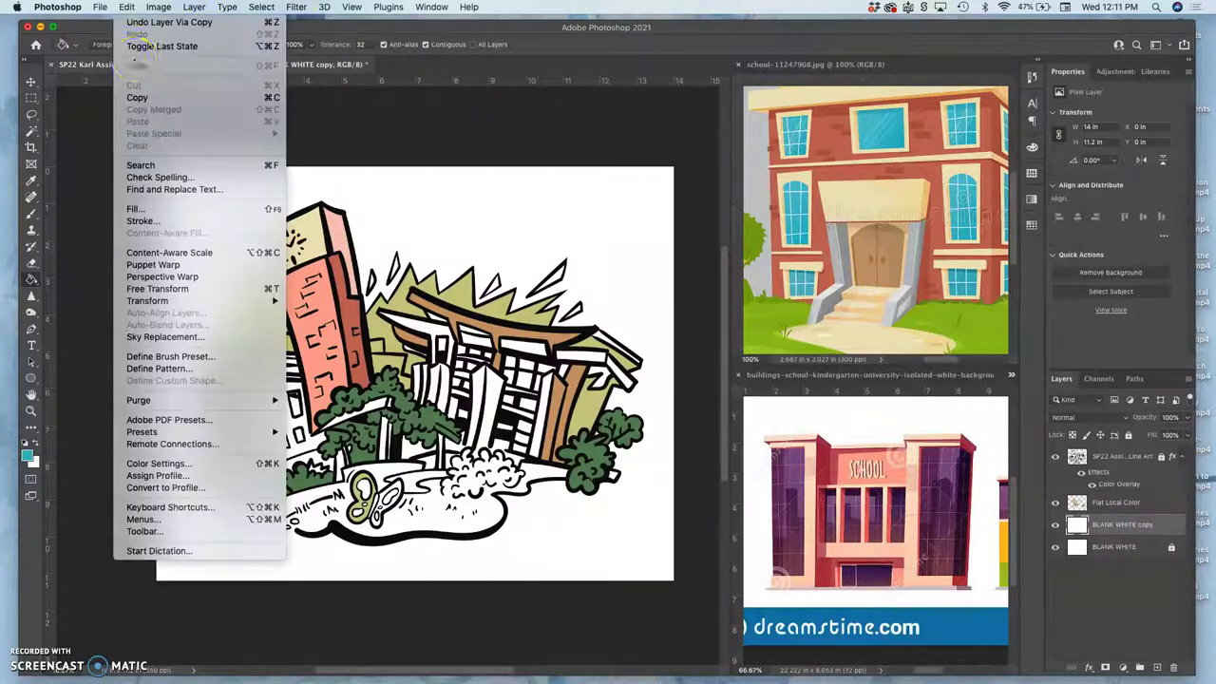
pyautogui.click(156, 209)
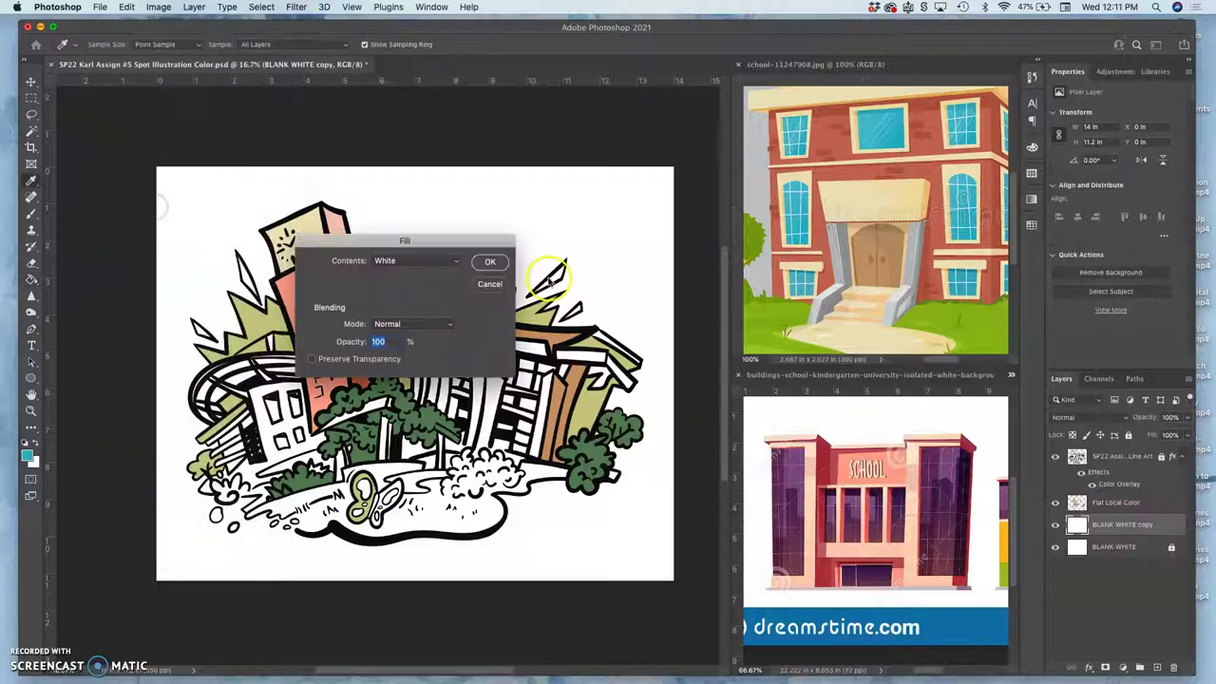
pyautogui.click(433, 262)
pyautogui.click(391, 237)
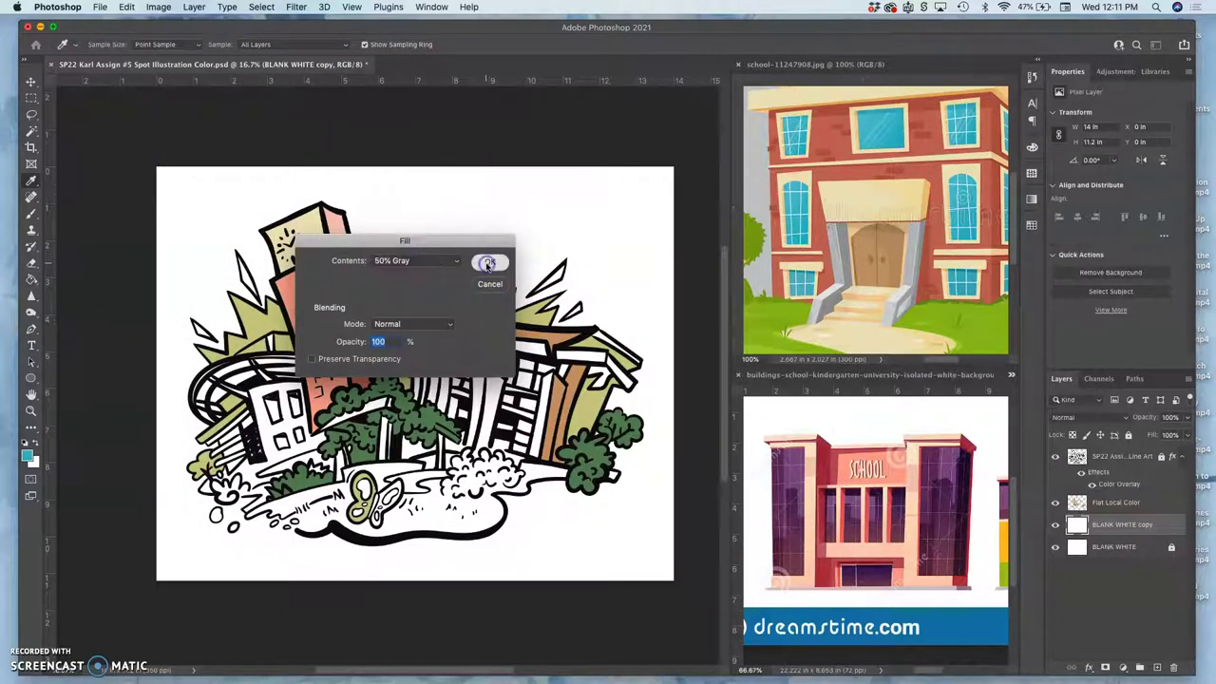
pyautogui.click(488, 263)
# Choose the Magic Wand, target the SP22 Line Art layer, and zoom onto the tower's left side
pyautogui.press('g')
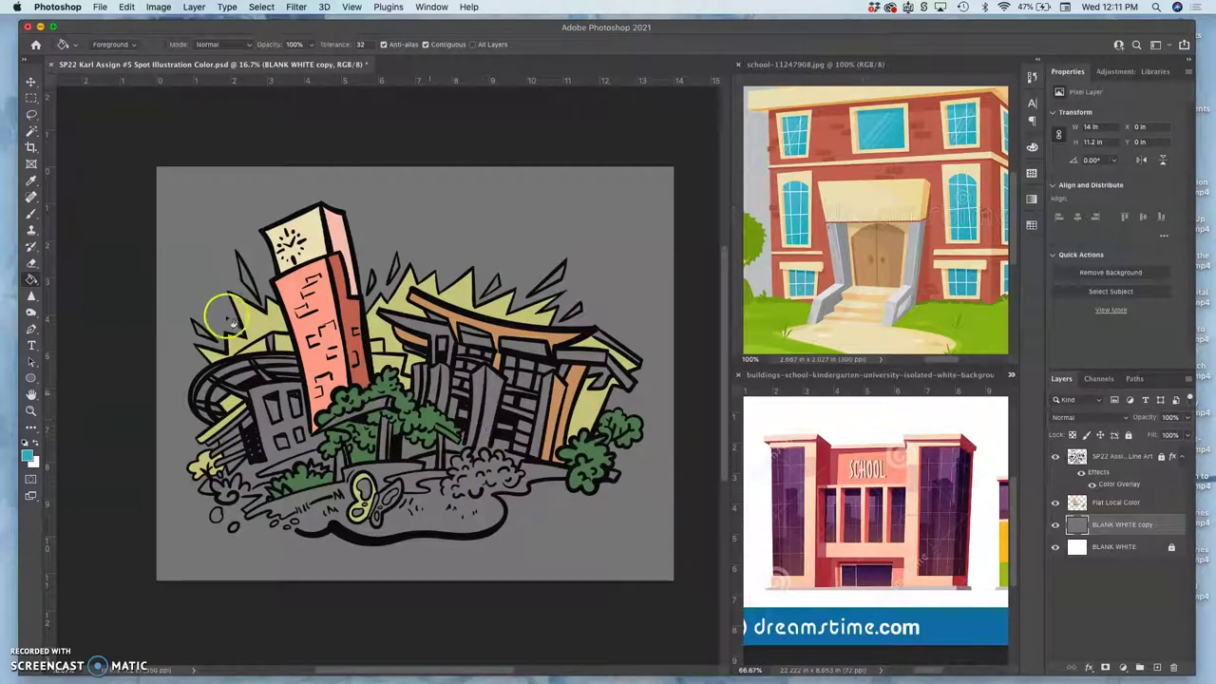
pyautogui.click(32, 130)
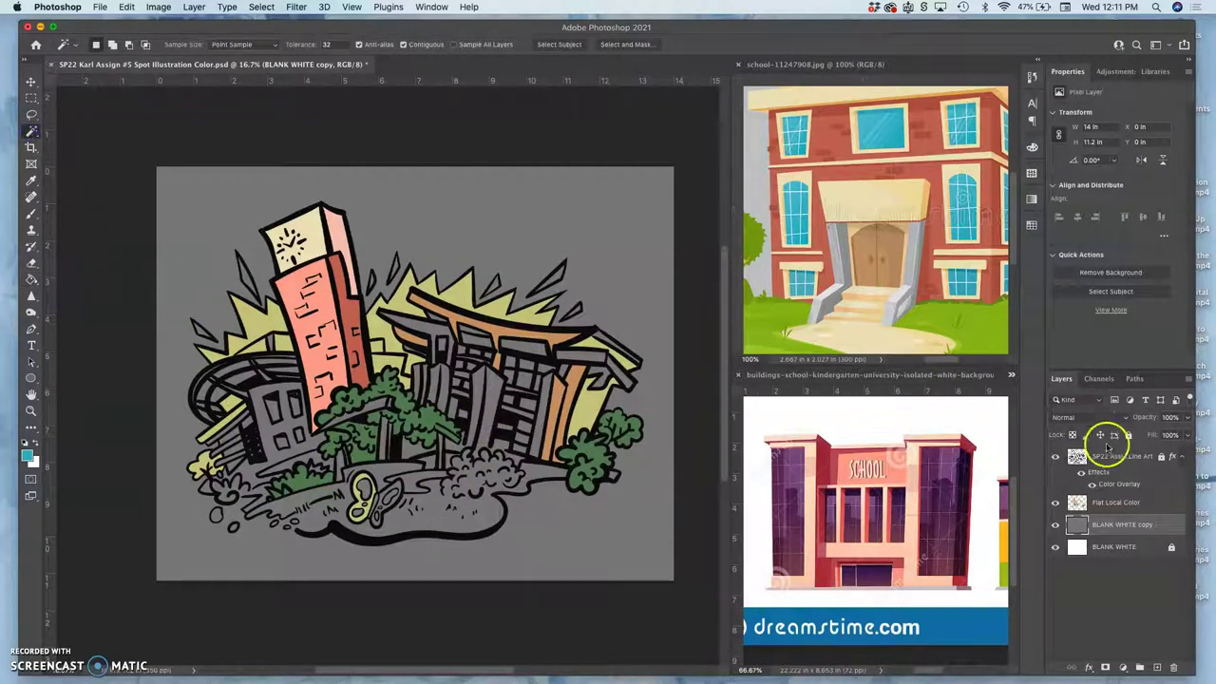
pyautogui.click(1118, 457)
pyautogui.scroll(3, 425, 366)
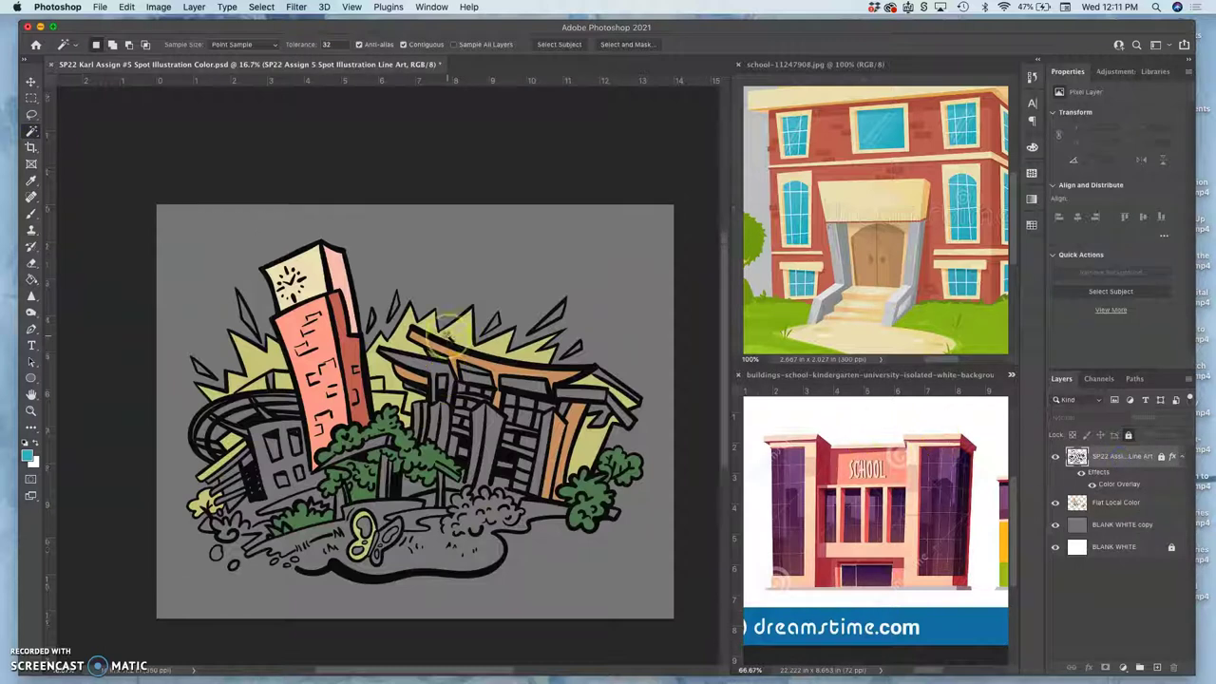
pyautogui.scroll(5, 455, 344)
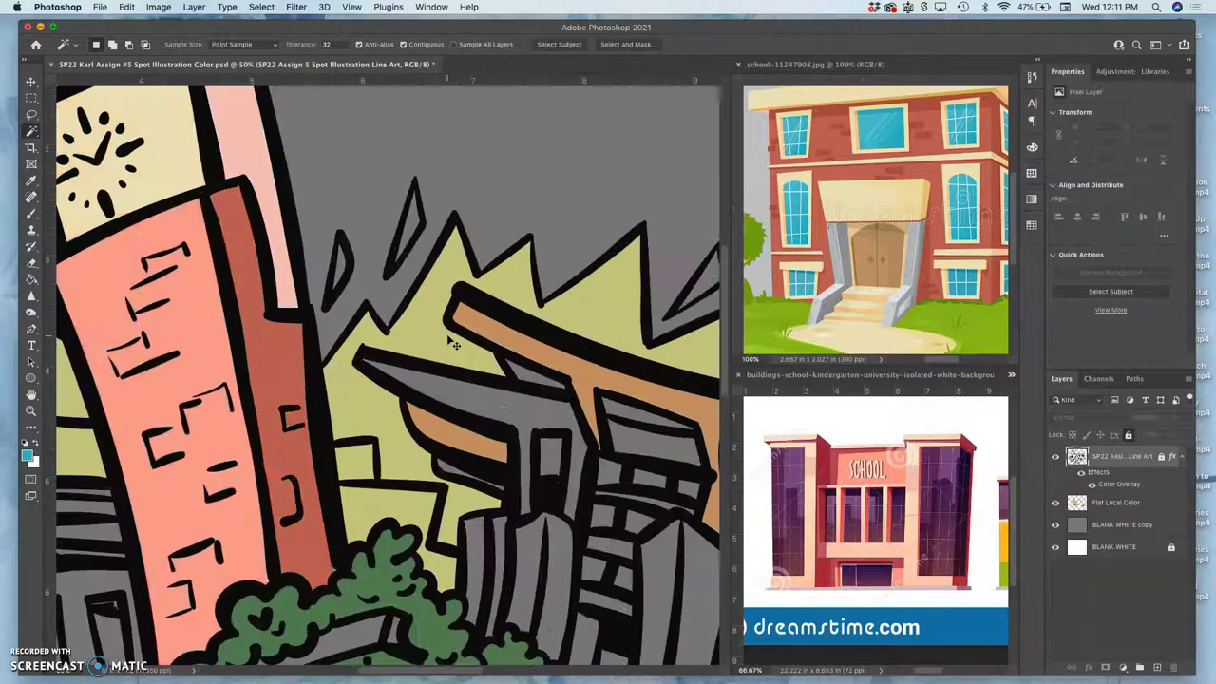
pyautogui.hscroll(-5, 428, 340)
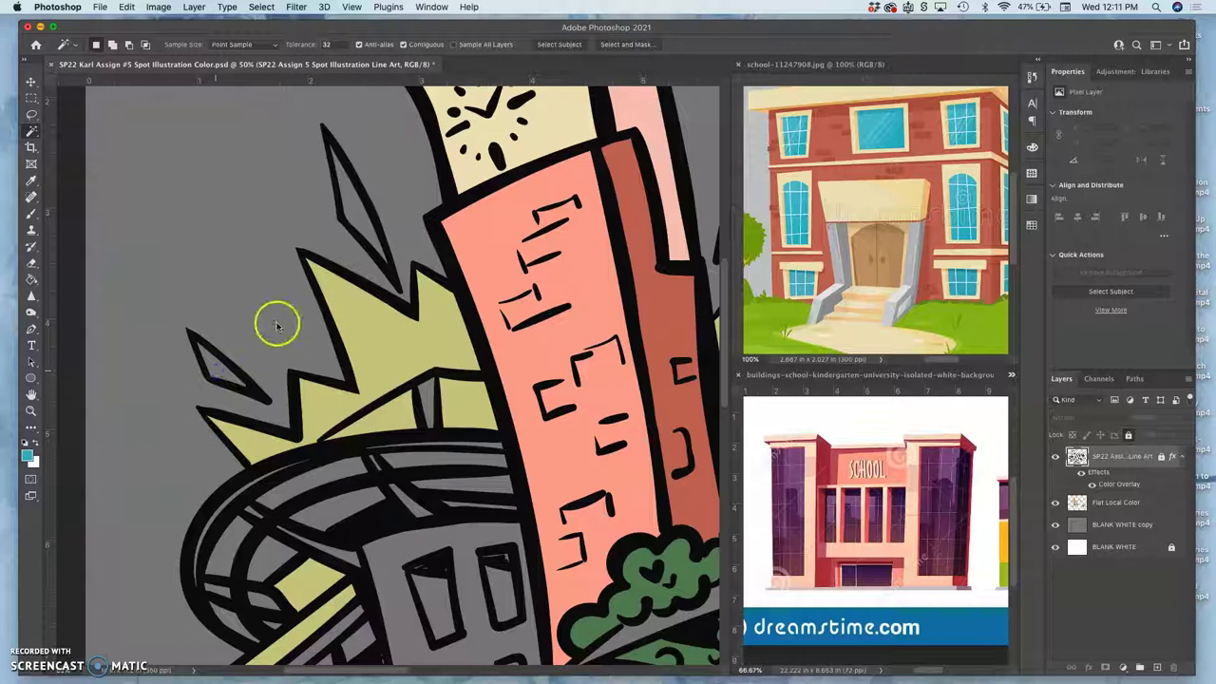
# Select the two small spikes and add the ring's outer and upper gray bands
pyautogui.click(219, 369)
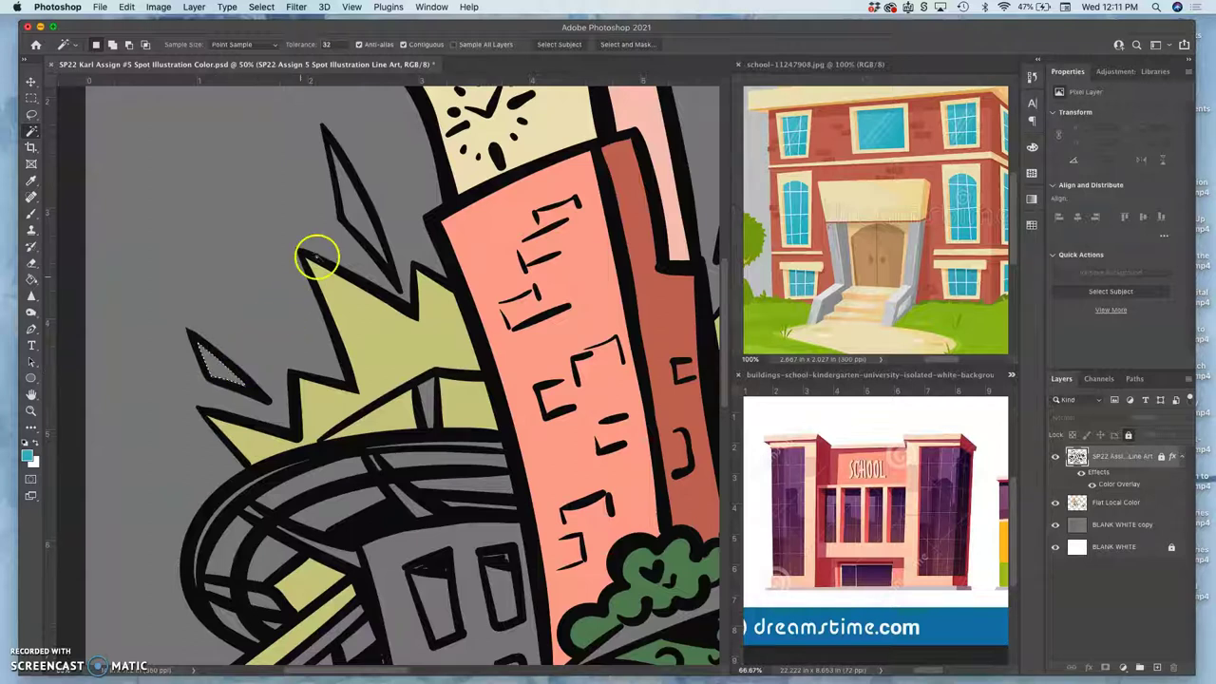
pyautogui.keyDown('shift'); pyautogui.click(411, 389); pyautogui.keyUp('shift')
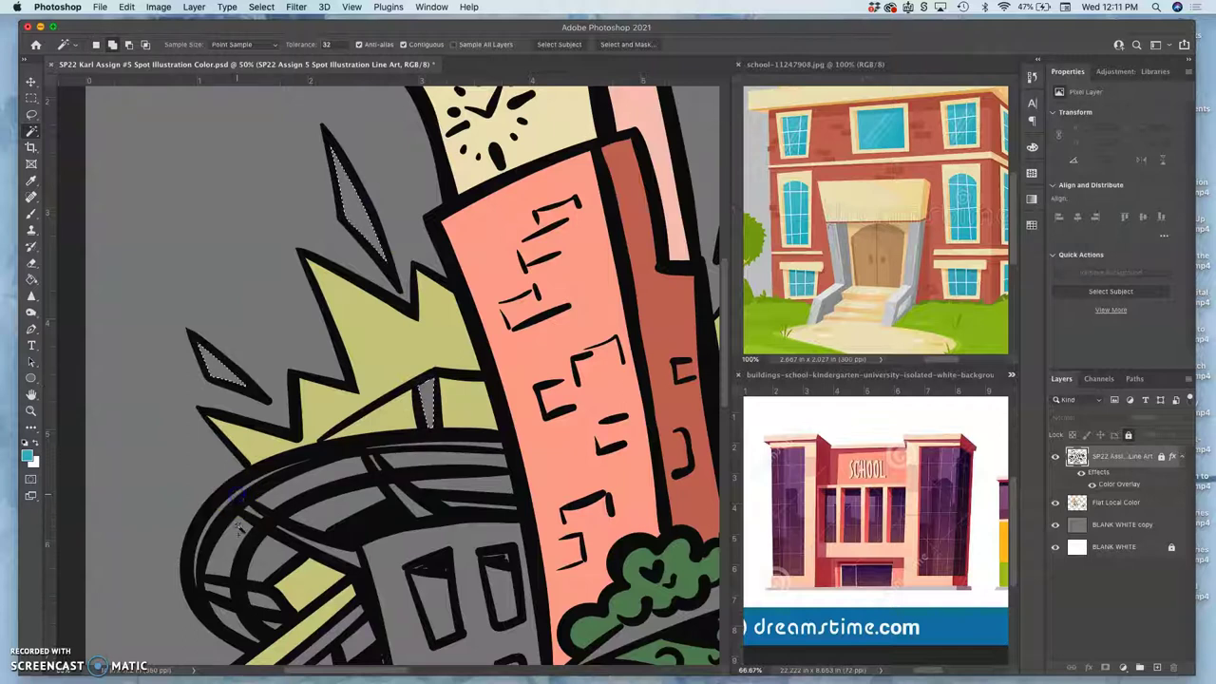
pyautogui.keyDown('shift'); pyautogui.click(235, 521); pyautogui.keyUp('shift')
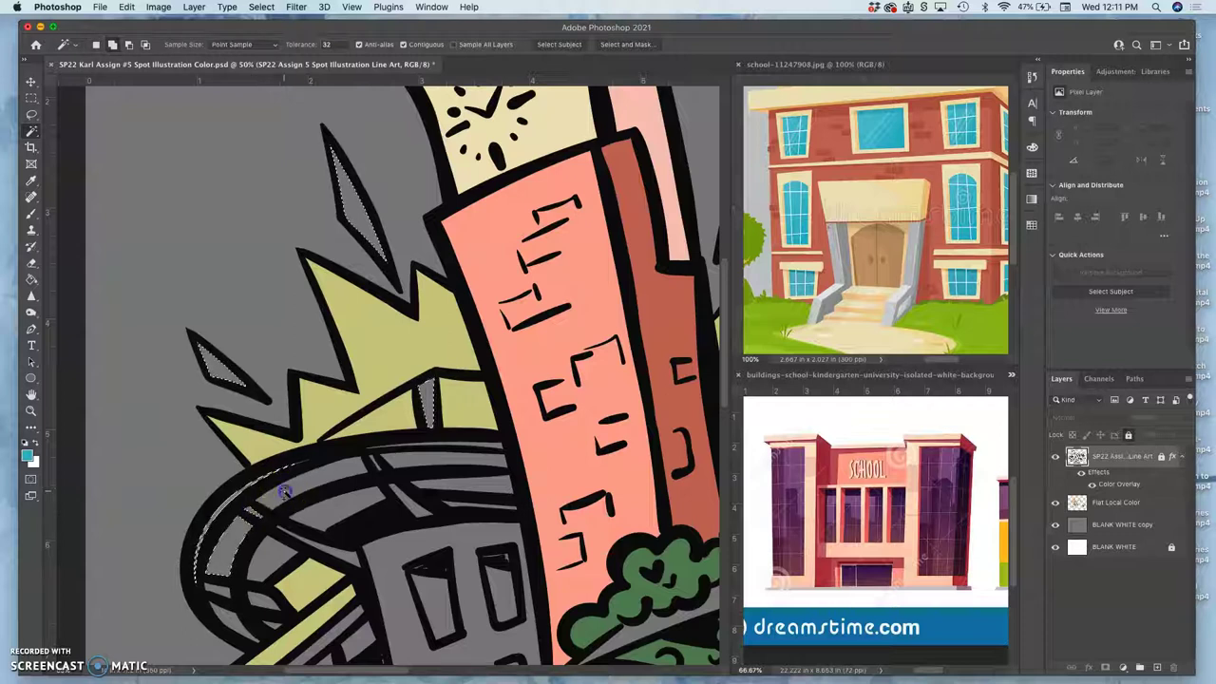
pyautogui.keyDown('shift'); pyautogui.click(396, 462); pyautogui.keyUp('shift')
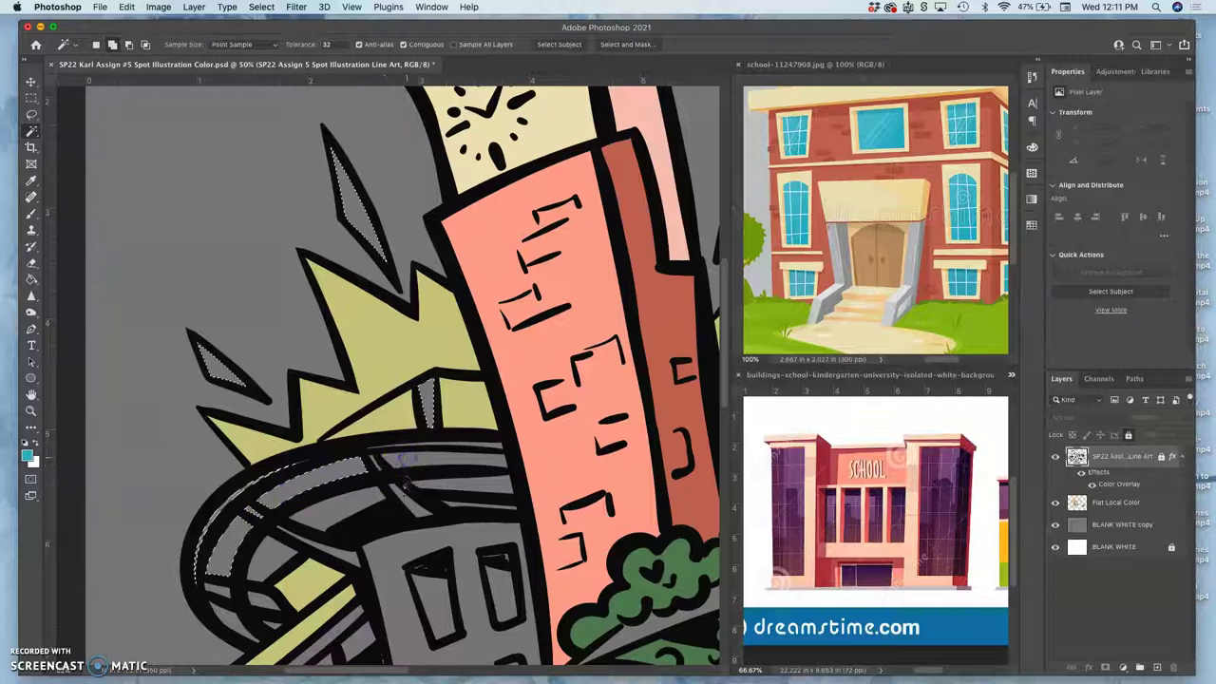
pyautogui.keyDown('shift'); pyautogui.click(352, 504); pyautogui.keyUp('shift')
pyautogui.keyDown('shift'); pyautogui.click(378, 463); pyautogui.keyUp('shift')
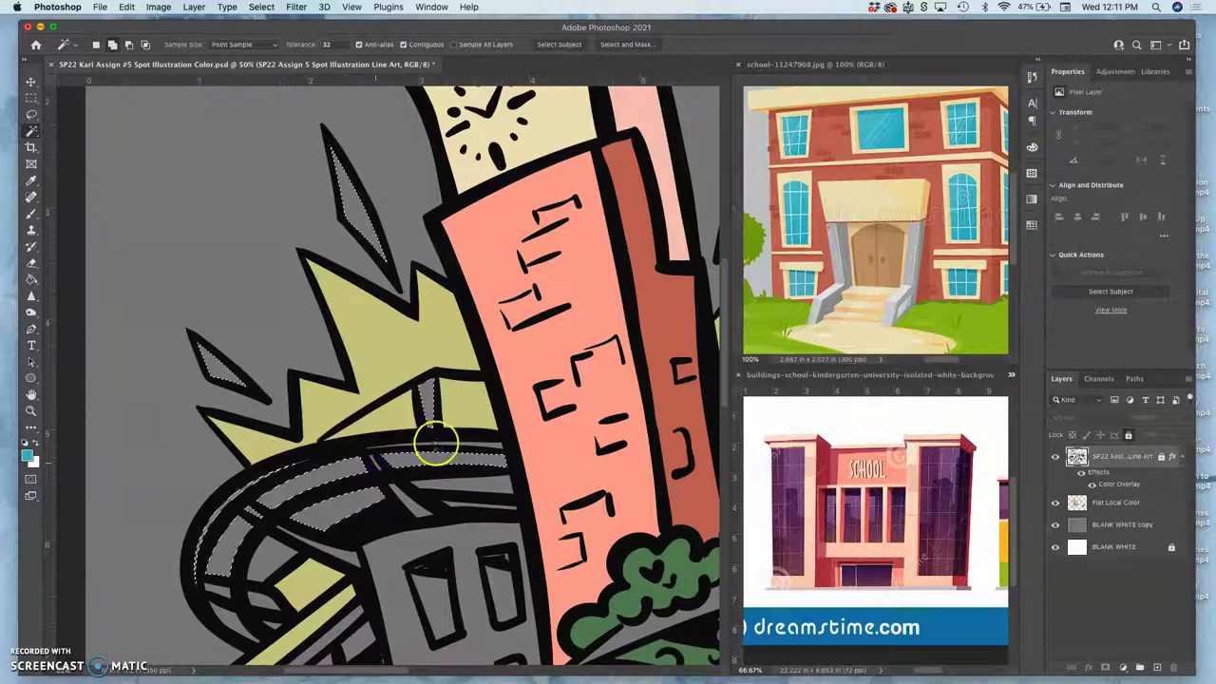
pyautogui.keyDown('shift'); pyautogui.click(488, 445); pyautogui.keyUp('shift')
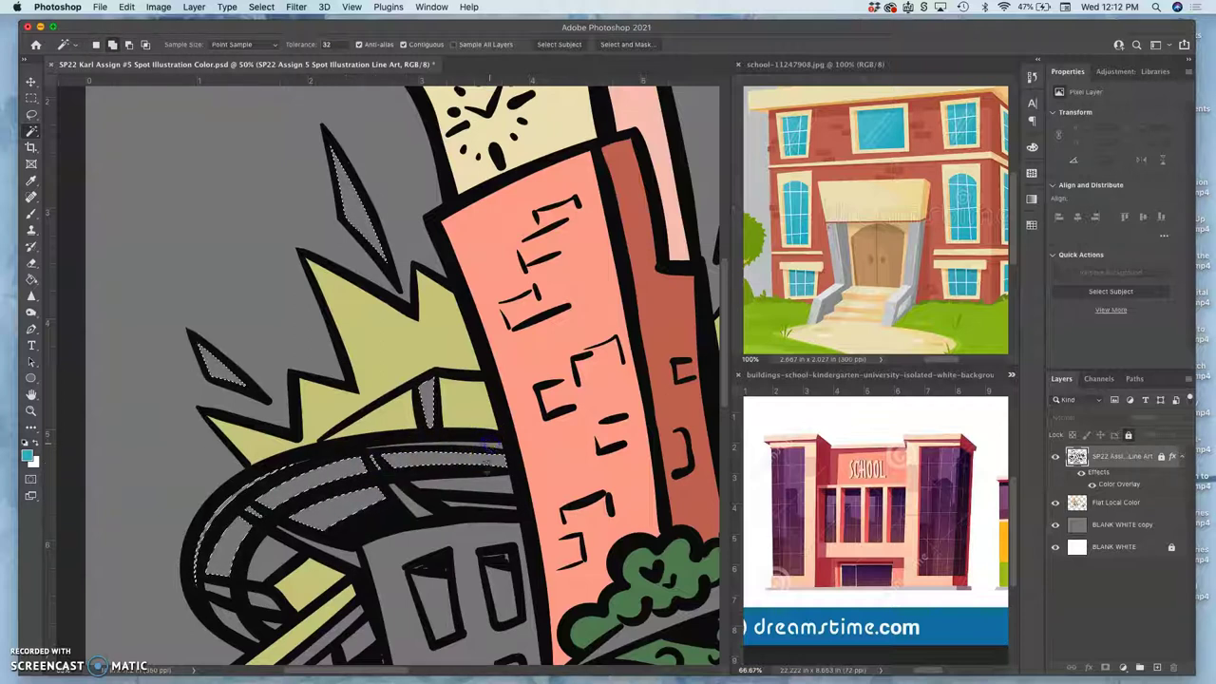
pyautogui.keyDown('shift'); pyautogui.click(483, 483); pyautogui.keyUp('shift')
pyautogui.keyDown('shift'); pyautogui.click(460, 504); pyautogui.keyUp('shift')
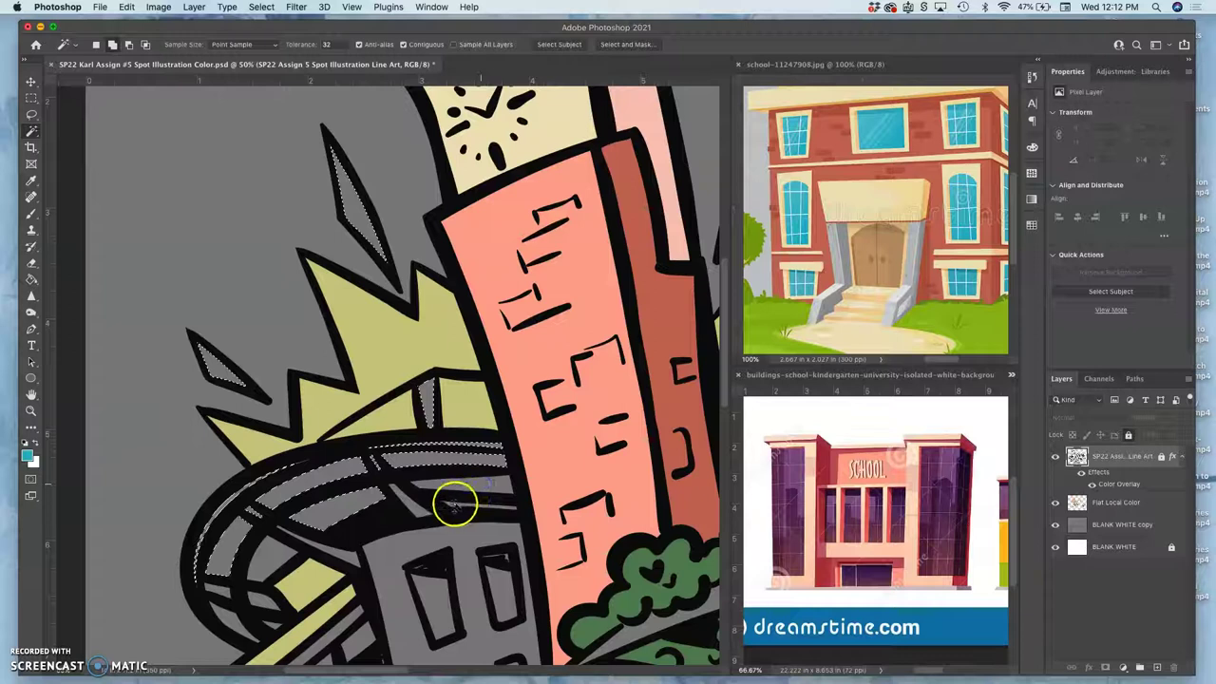
# Add the gaps in the ring's left, lower and lower-left bands, plus one last upper-band gap
pyautogui.keyDown('shift'); pyautogui.click(300, 550); pyautogui.keyUp('shift')
pyautogui.keyDown('shift'); pyautogui.click(273, 560); pyautogui.keyUp('shift')
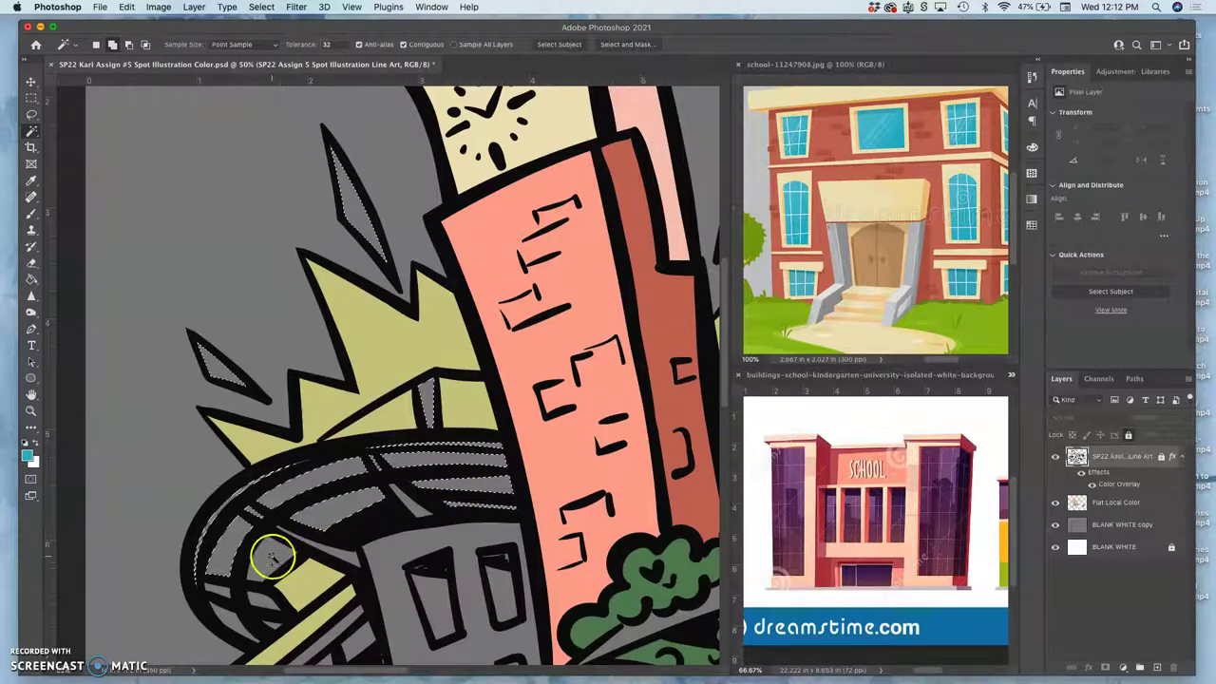
pyautogui.keyDown('shift'); pyautogui.click(337, 552); pyautogui.keyUp('shift')
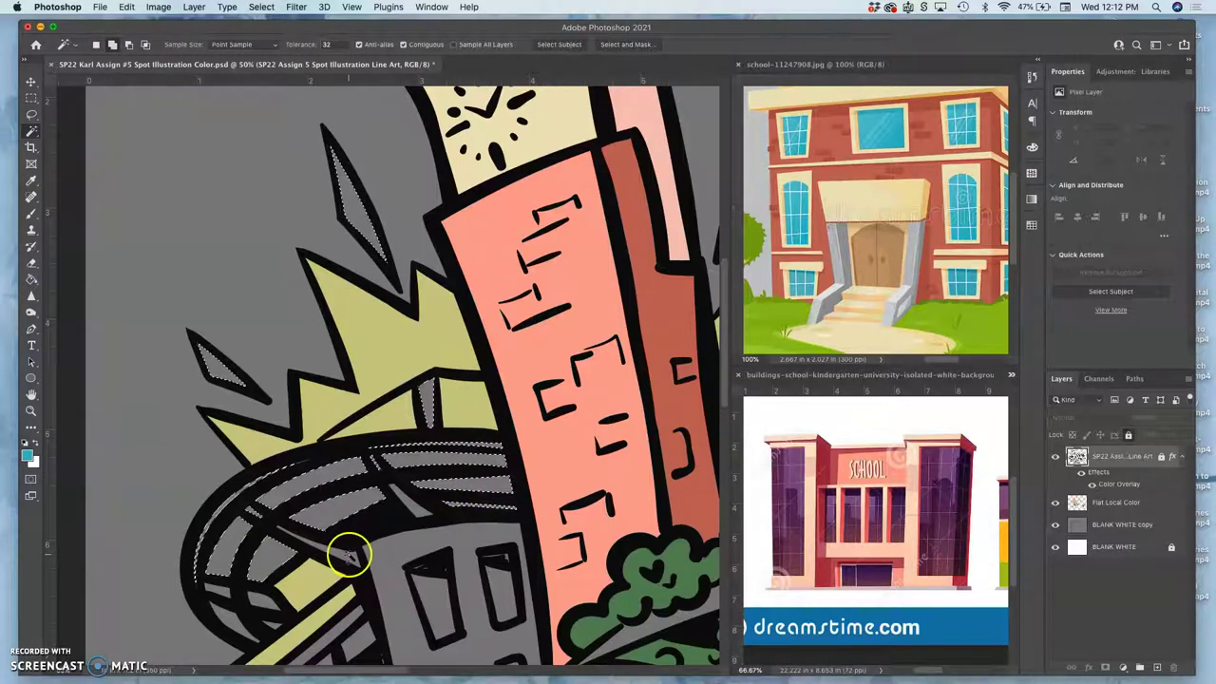
pyautogui.keyDown('shift'); pyautogui.click(258, 595); pyautogui.keyUp('shift')
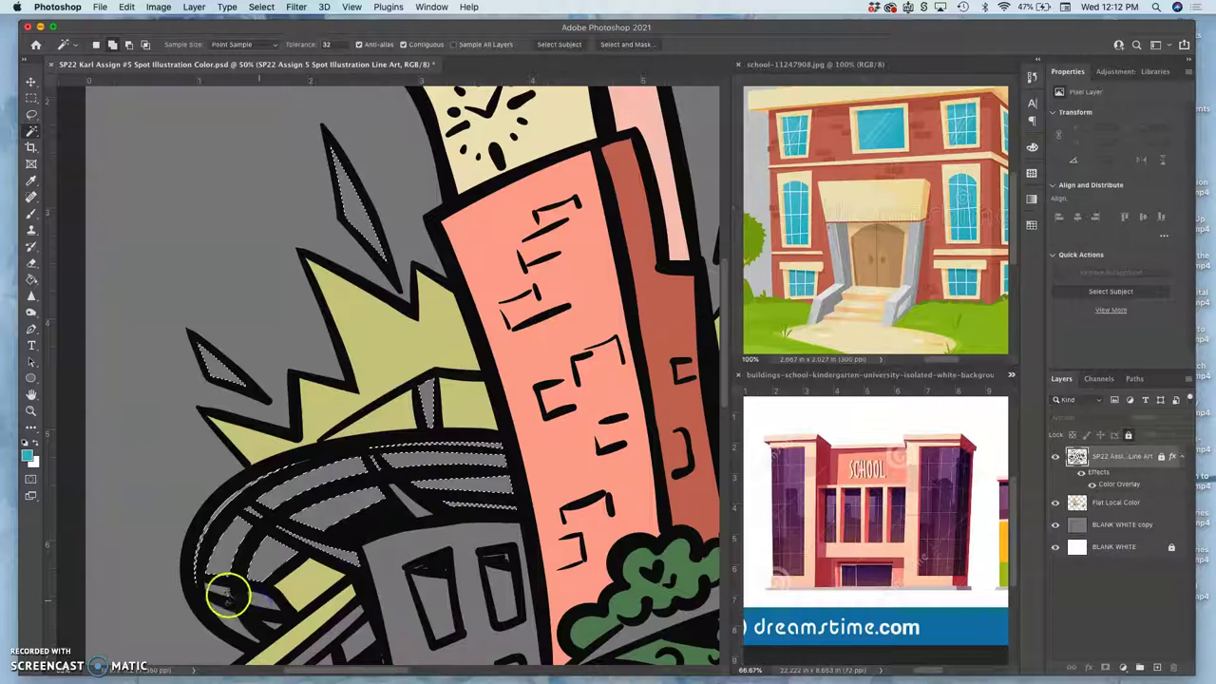
pyautogui.keyDown('shift'); pyautogui.click(222, 580); pyautogui.keyUp('shift')
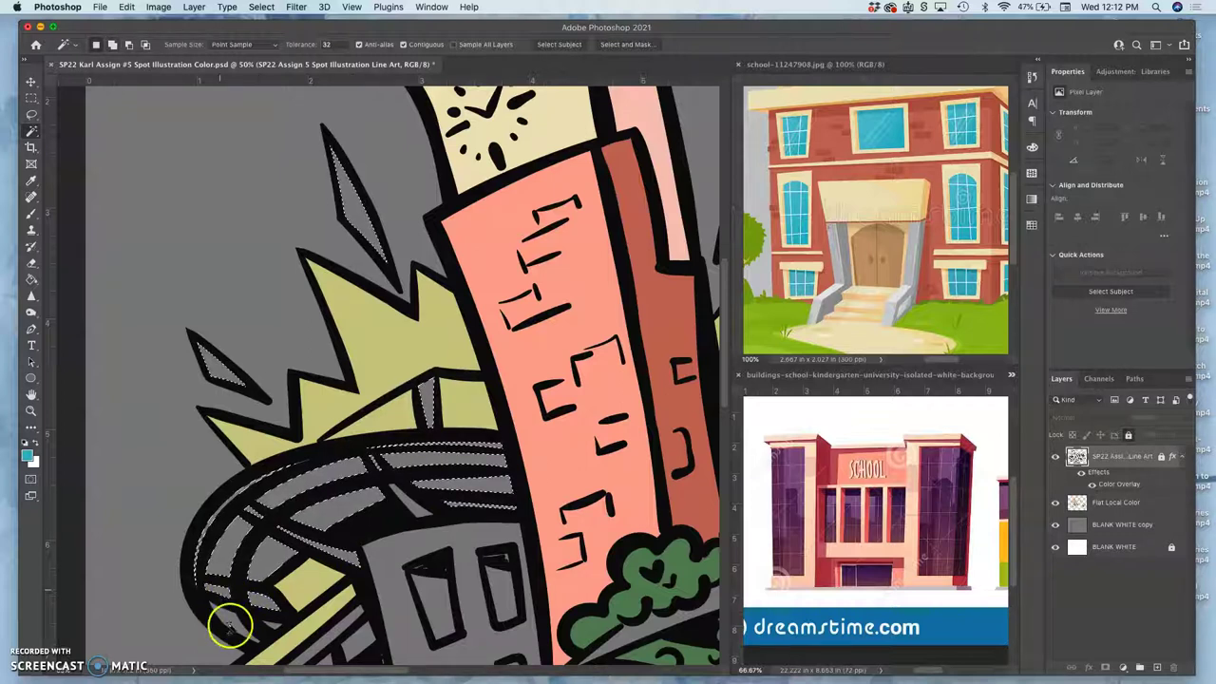
pyautogui.keyDown('shift'); pyautogui.click(232, 622); pyautogui.keyUp('shift')
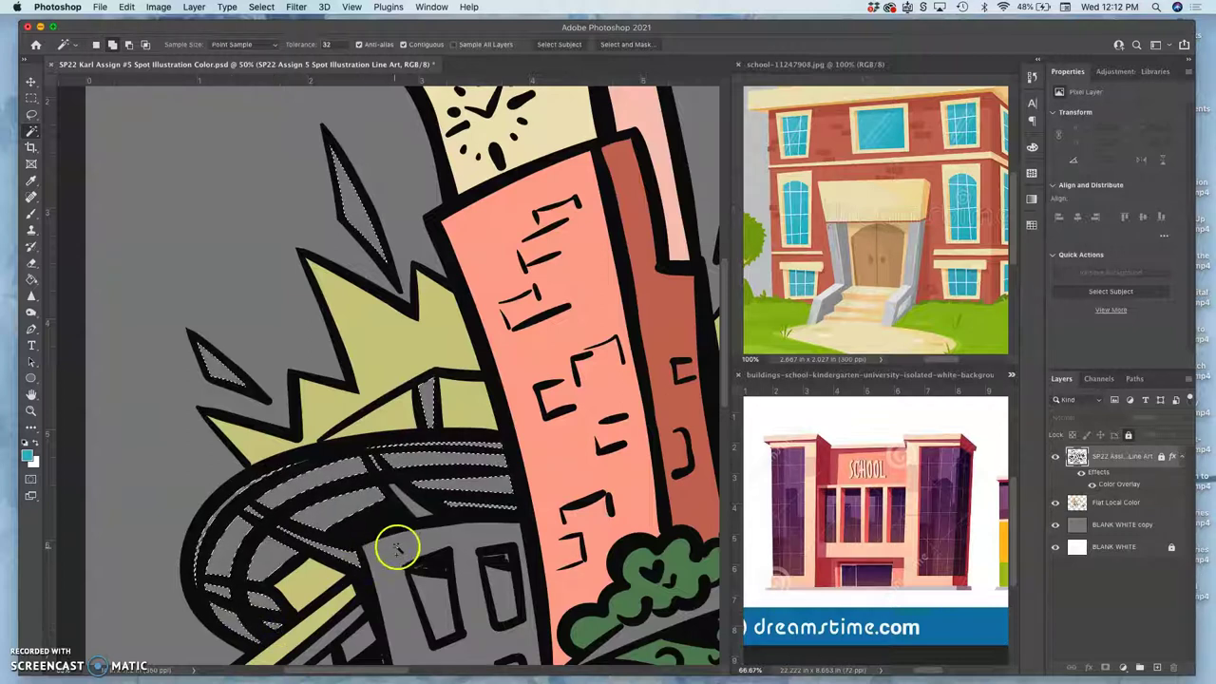
pyautogui.keyDown('shift'); pyautogui.click(414, 506); pyautogui.keyUp('shift')
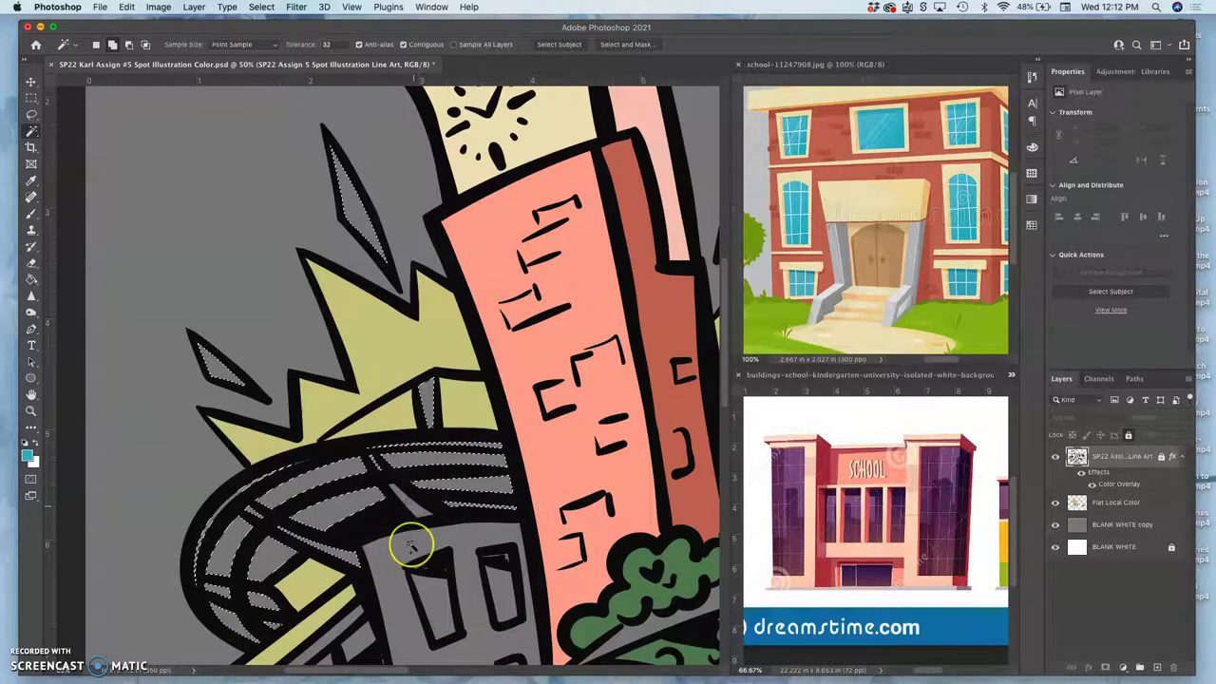
# Add the five gray strips under the yellow beam to the selection
pyautogui.scroll(-5, 410, 545)
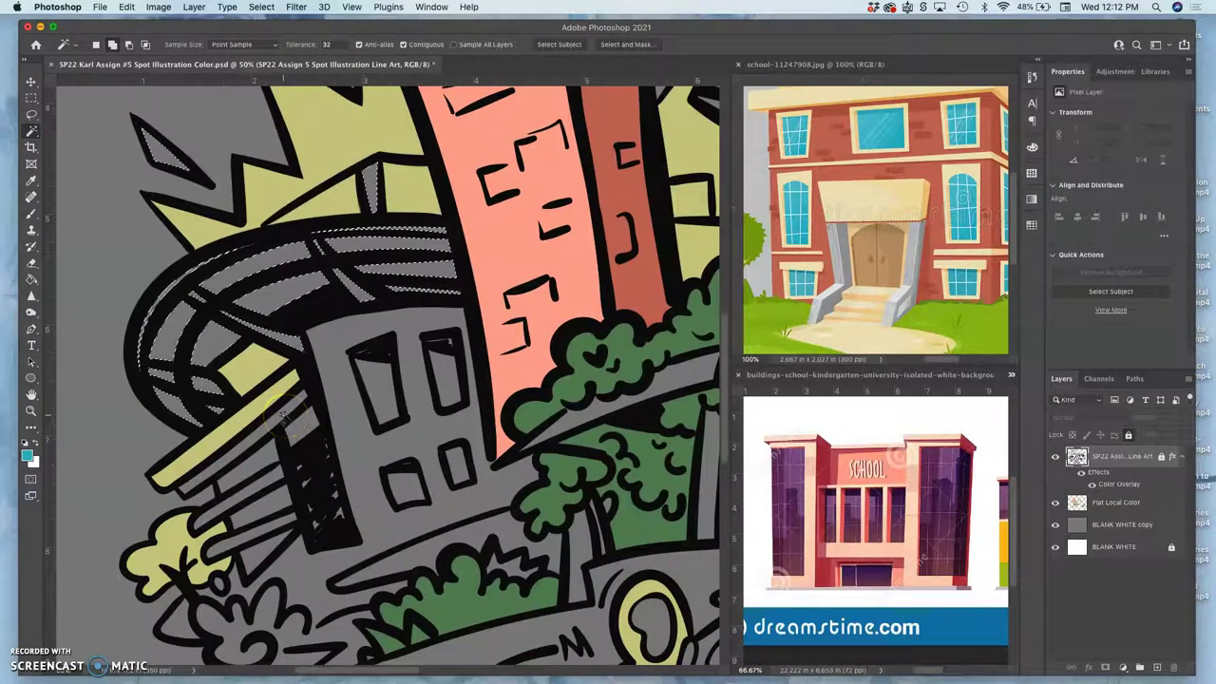
pyautogui.click(284, 415)
pyautogui.keyDown('shift'); pyautogui.click(299, 432); pyautogui.keyUp('shift')
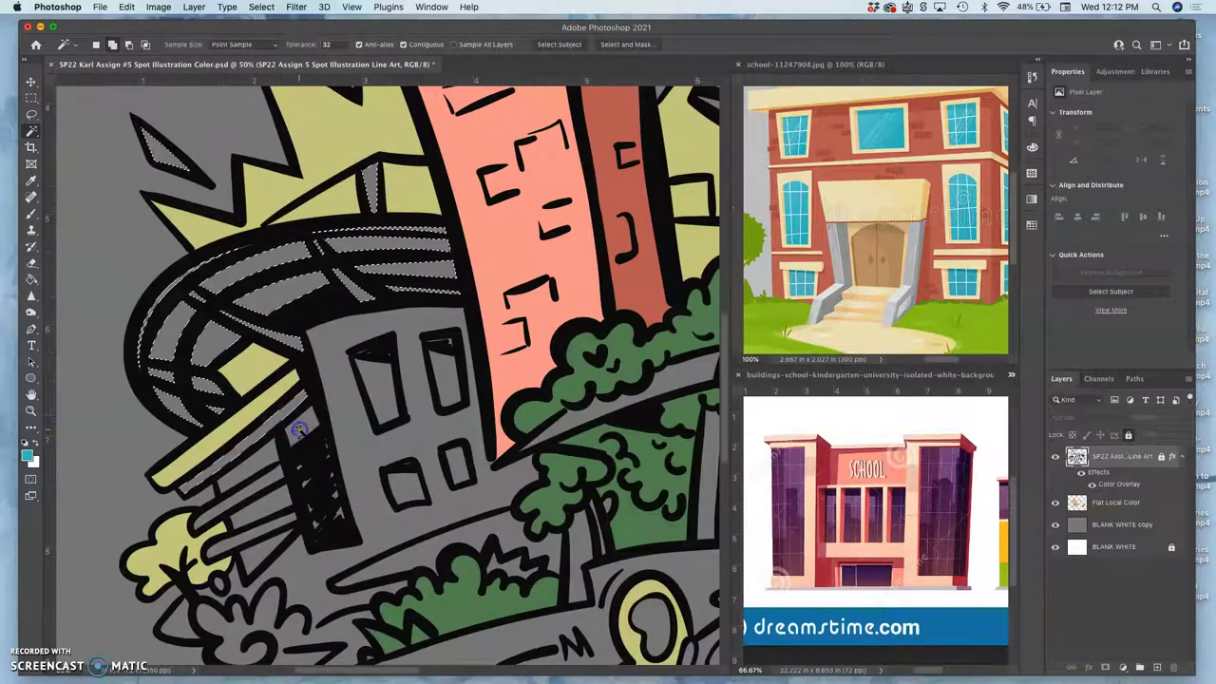
pyautogui.keyDown('shift'); pyautogui.click(261, 463); pyautogui.keyUp('shift')
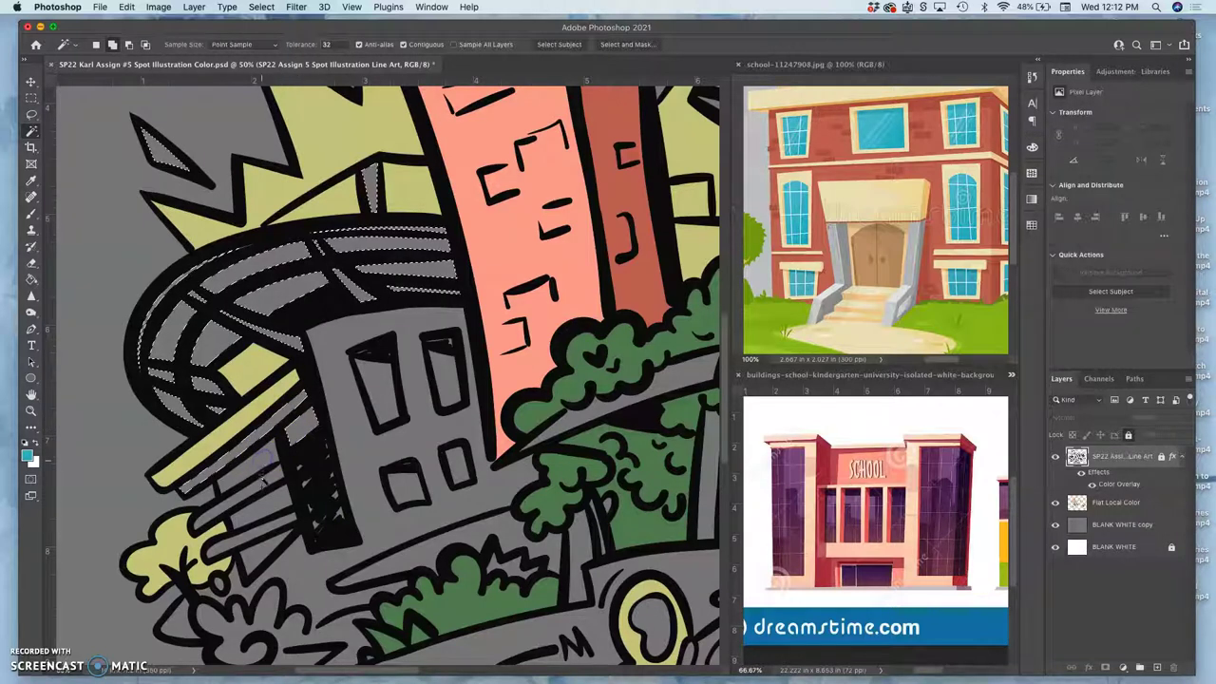
pyautogui.keyDown('shift'); pyautogui.click(262, 482); pyautogui.keyUp('shift')
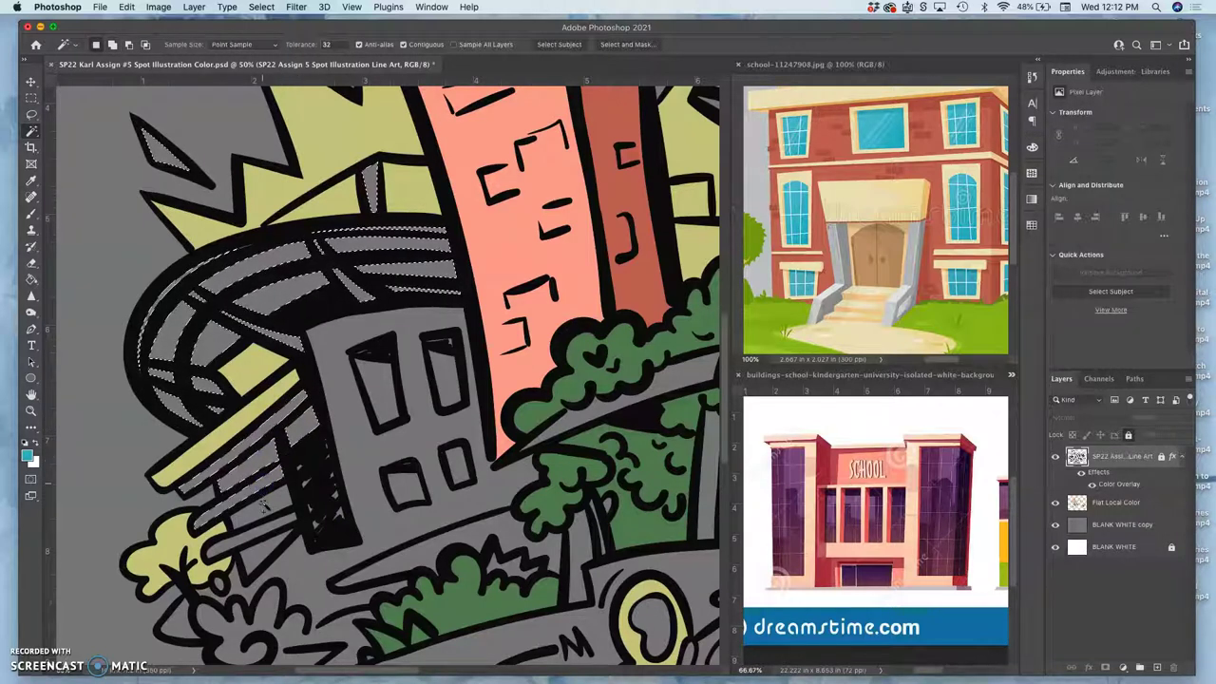
pyautogui.keyDown('shift'); pyautogui.click(258, 530); pyautogui.keyUp('shift')
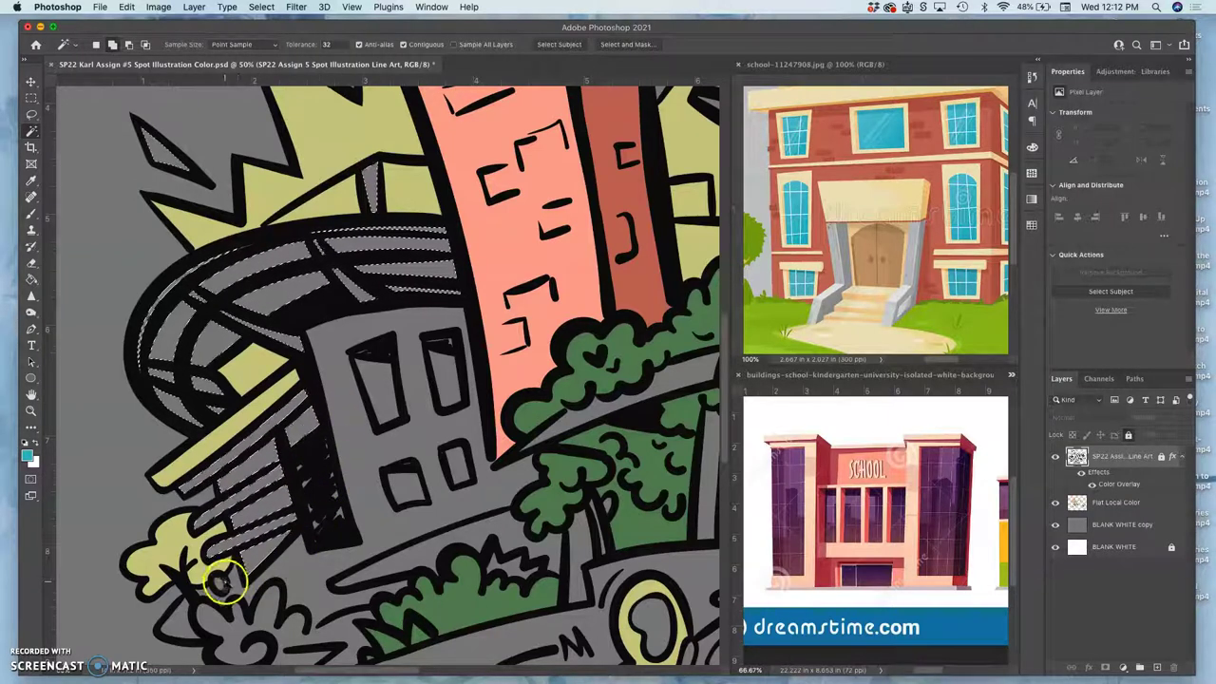
# Add the gray building's four windows to the selection
pyautogui.click(382, 381)
pyautogui.keyDown('shift'); pyautogui.click(451, 374); pyautogui.keyUp('shift')
pyautogui.keyDown('shift'); pyautogui.click(456, 465); pyautogui.keyUp('shift')
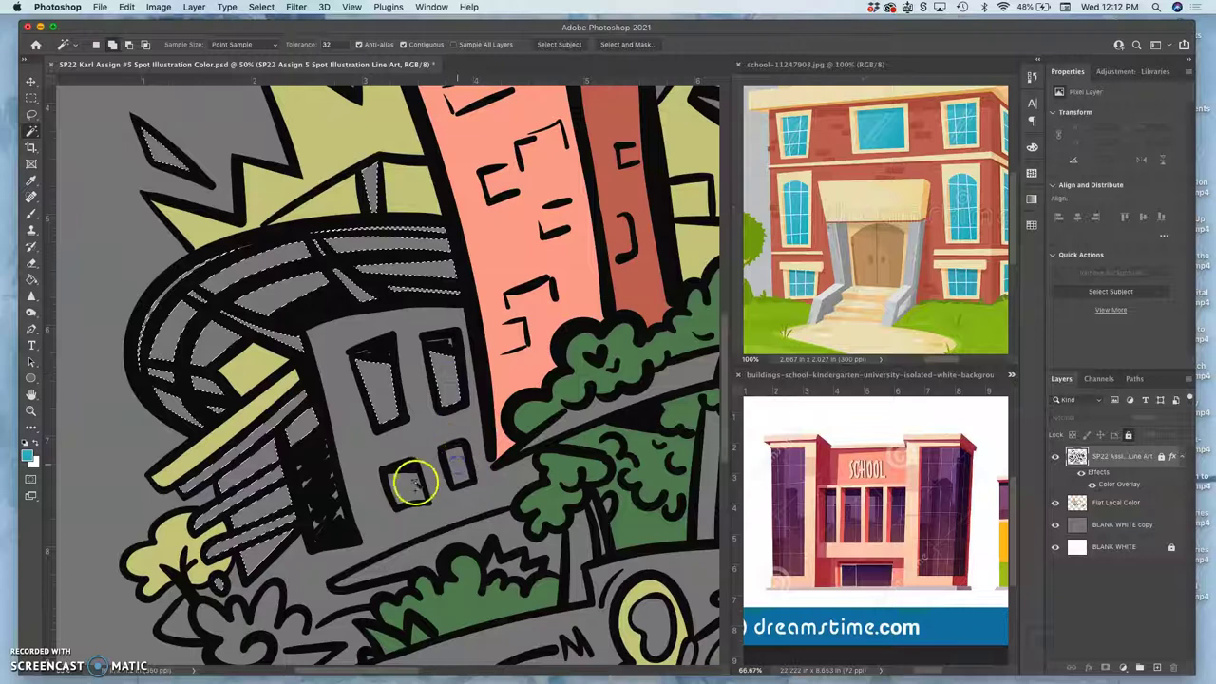
pyautogui.keyDown('shift'); pyautogui.click(408, 486); pyautogui.keyUp('shift')
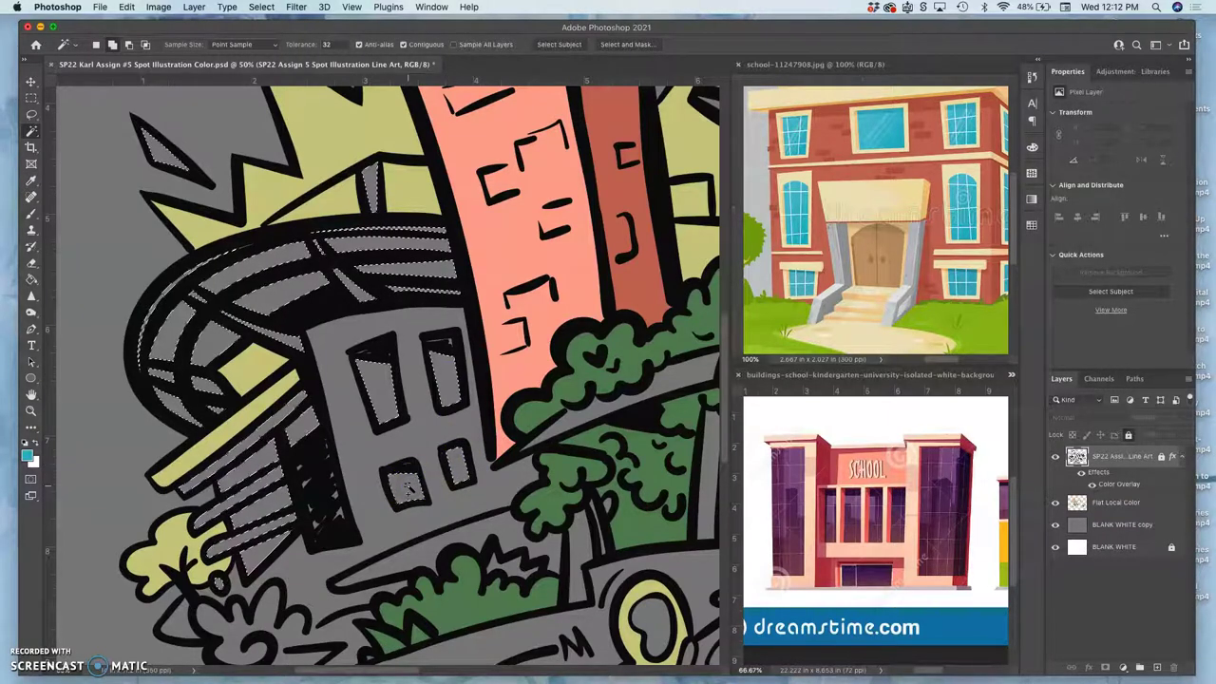
# Add the roof strip under the tree, the tree trunk pieces and the long lower-left strip
pyautogui.hscroll(5, 428, 446)
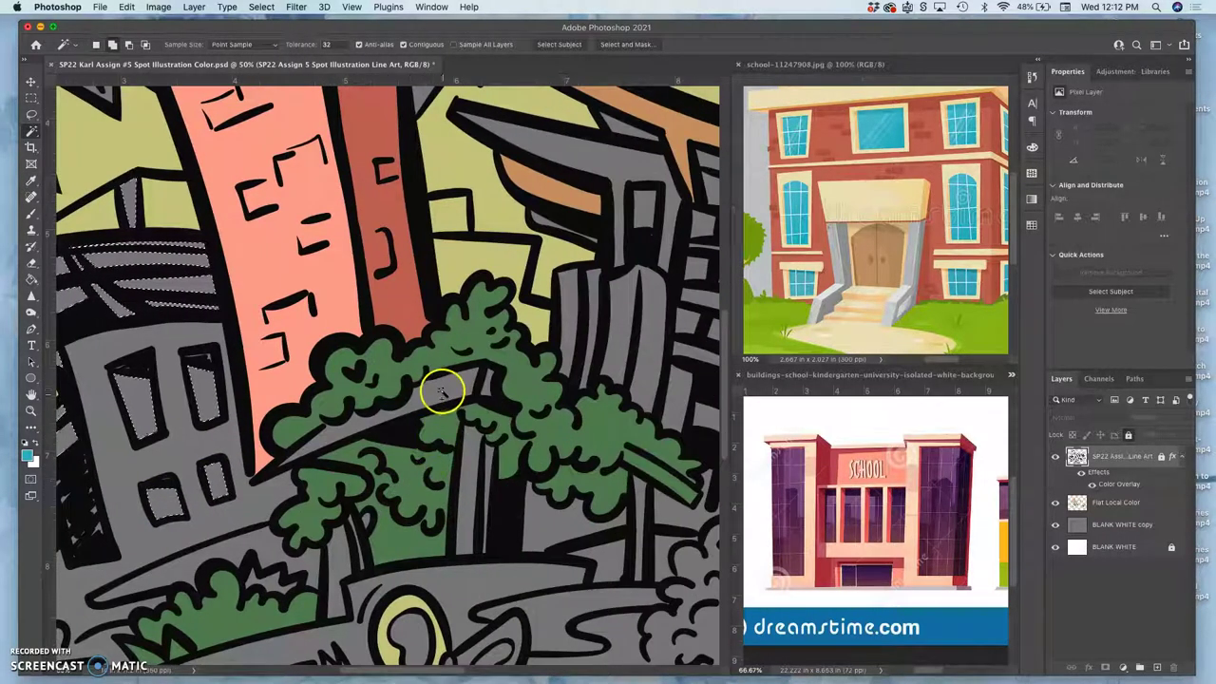
pyautogui.keyDown('shift'); pyautogui.click(488, 385); pyautogui.keyUp('shift')
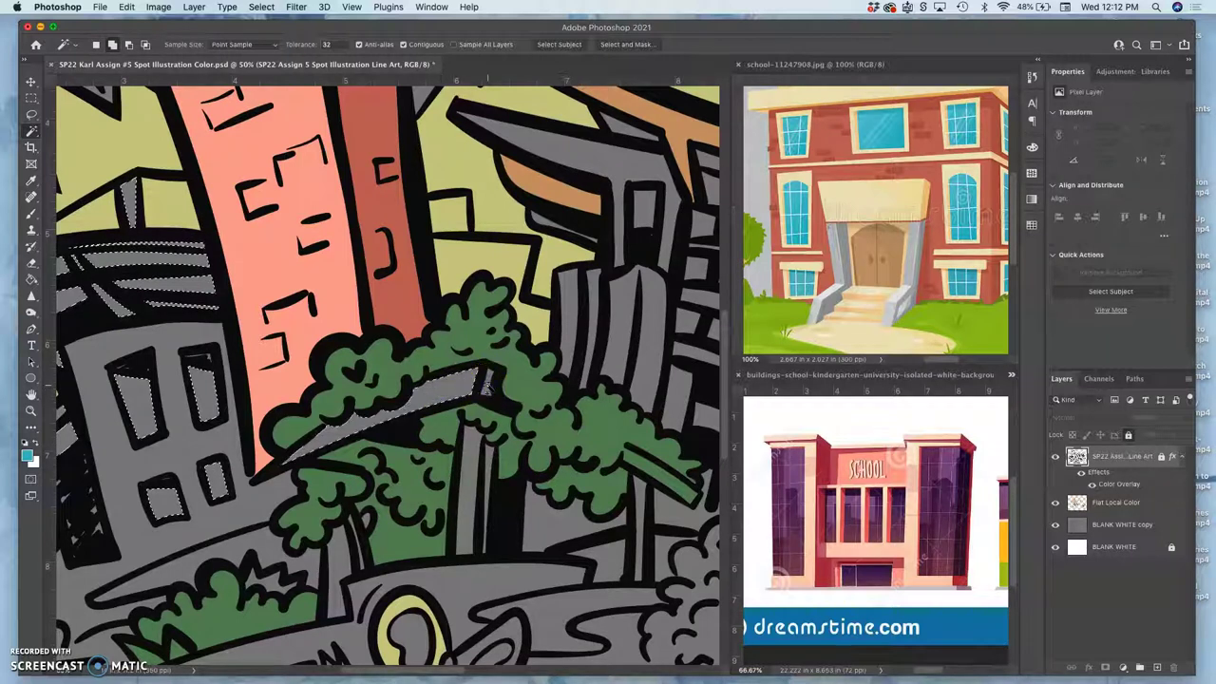
pyautogui.keyDown('shift'); pyautogui.click(472, 447); pyautogui.keyUp('shift')
pyautogui.keyDown('shift'); pyautogui.click(486, 454); pyautogui.keyUp('shift')
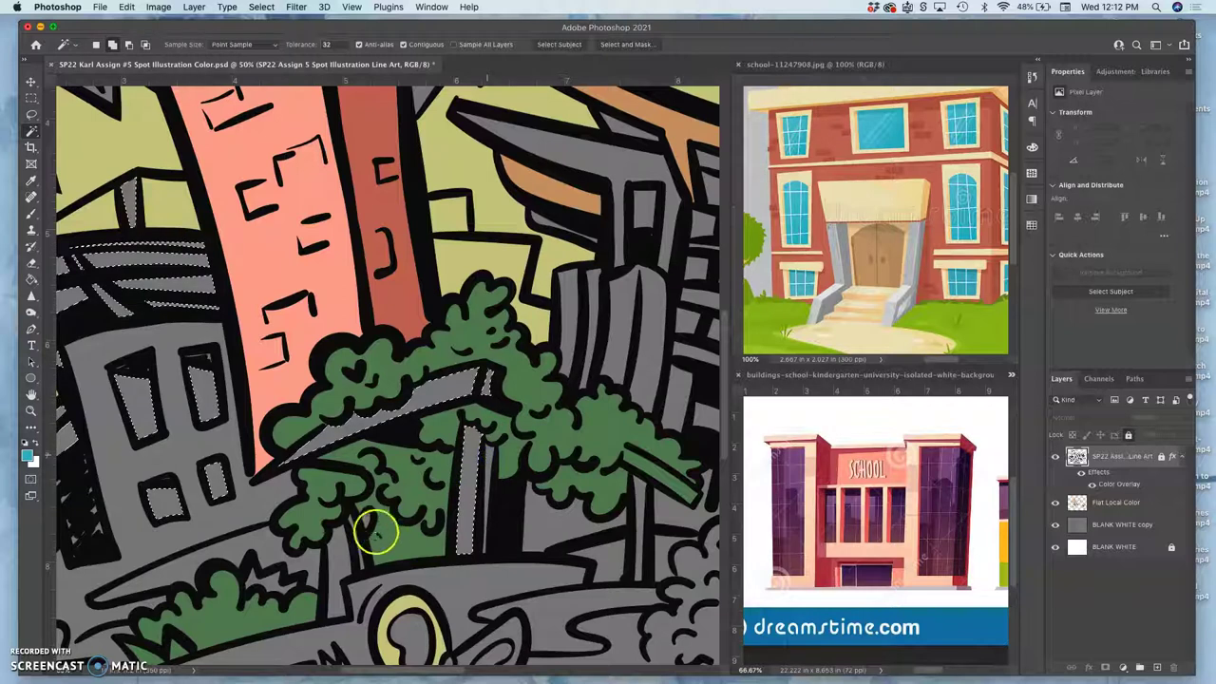
pyautogui.keyDown('shift'); pyautogui.click(366, 519); pyautogui.keyUp('shift')
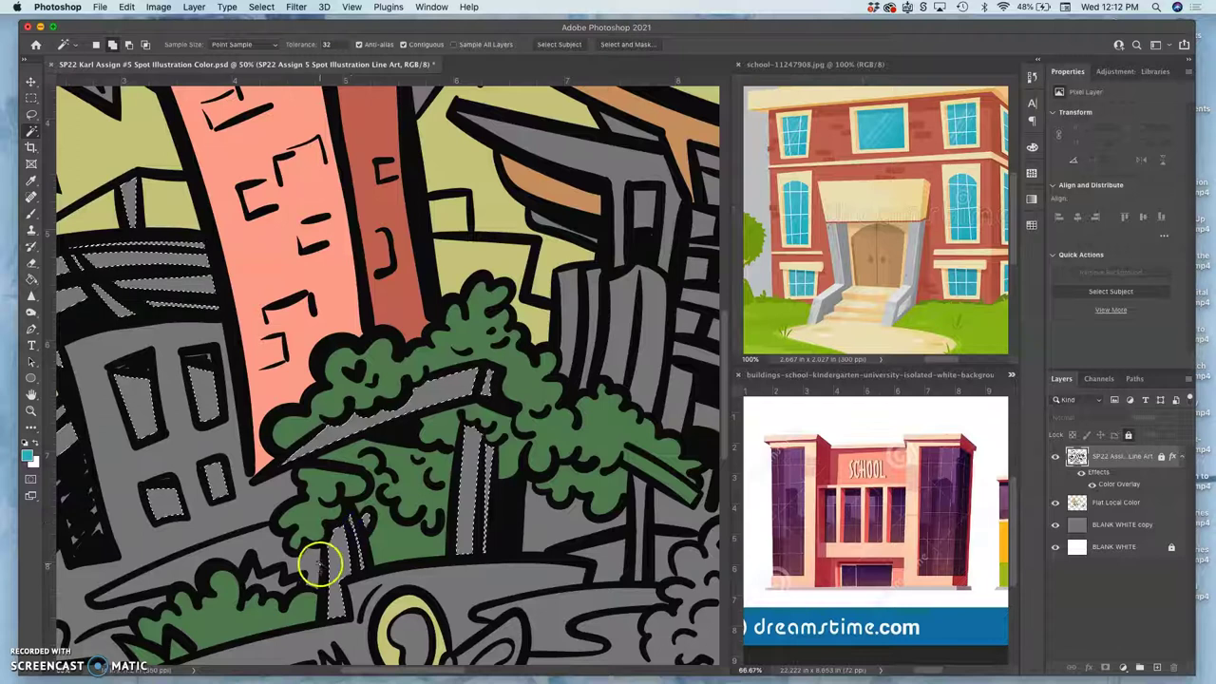
pyautogui.keyDown('shift'); pyautogui.click(285, 574); pyautogui.keyUp('shift')
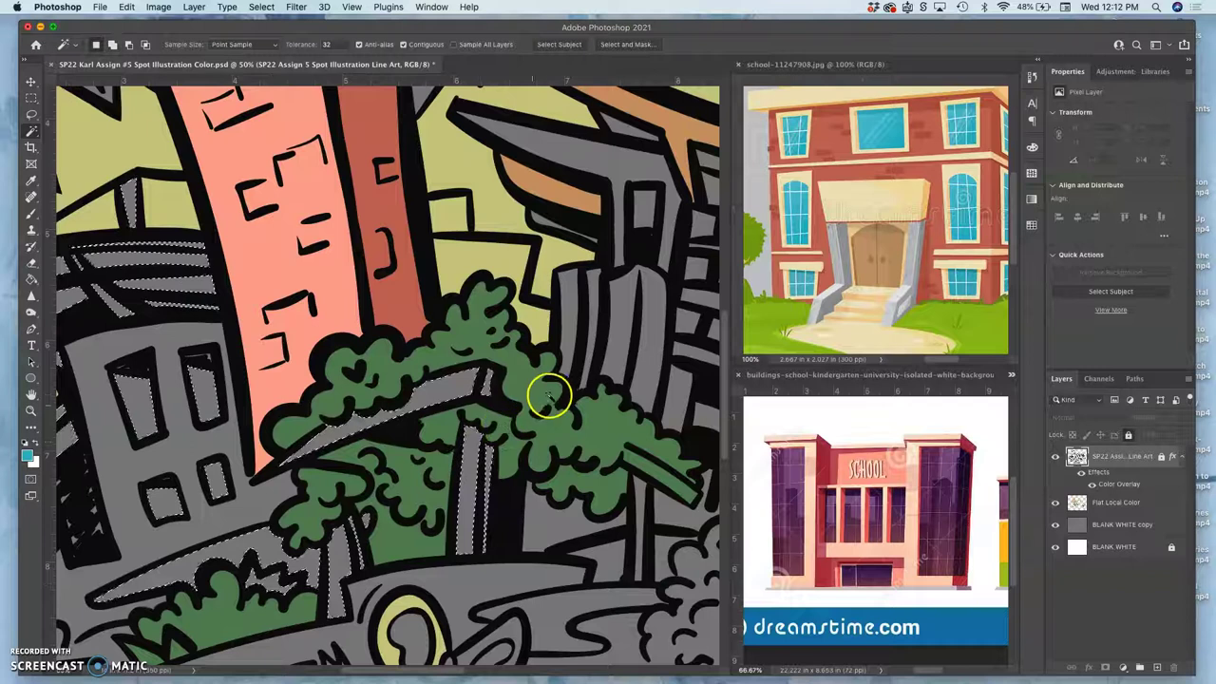
# Add the strip beside the tree and the tall grey building strips on both sides
pyautogui.hscroll(3, 549, 394)
pyautogui.scroll(-1, 549, 394)
pyautogui.scroll(-2, 551, 393)
pyautogui.hscroll(2, 551, 394)
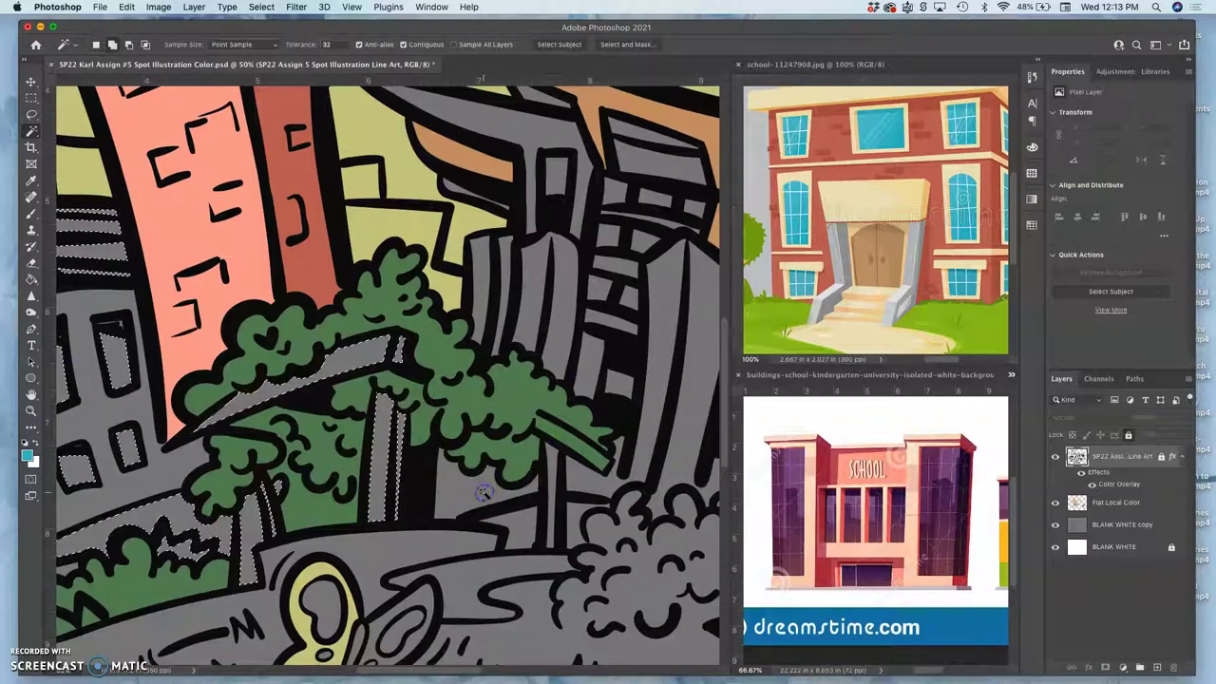
pyautogui.keyDown('shift'); pyautogui.click(584, 487); pyautogui.keyUp('shift')
pyautogui.keyDown('shift'); pyautogui.click(556, 343); pyautogui.keyUp('shift')
pyautogui.keyDown('shift'); pyautogui.click(590, 357); pyautogui.keyUp('shift')
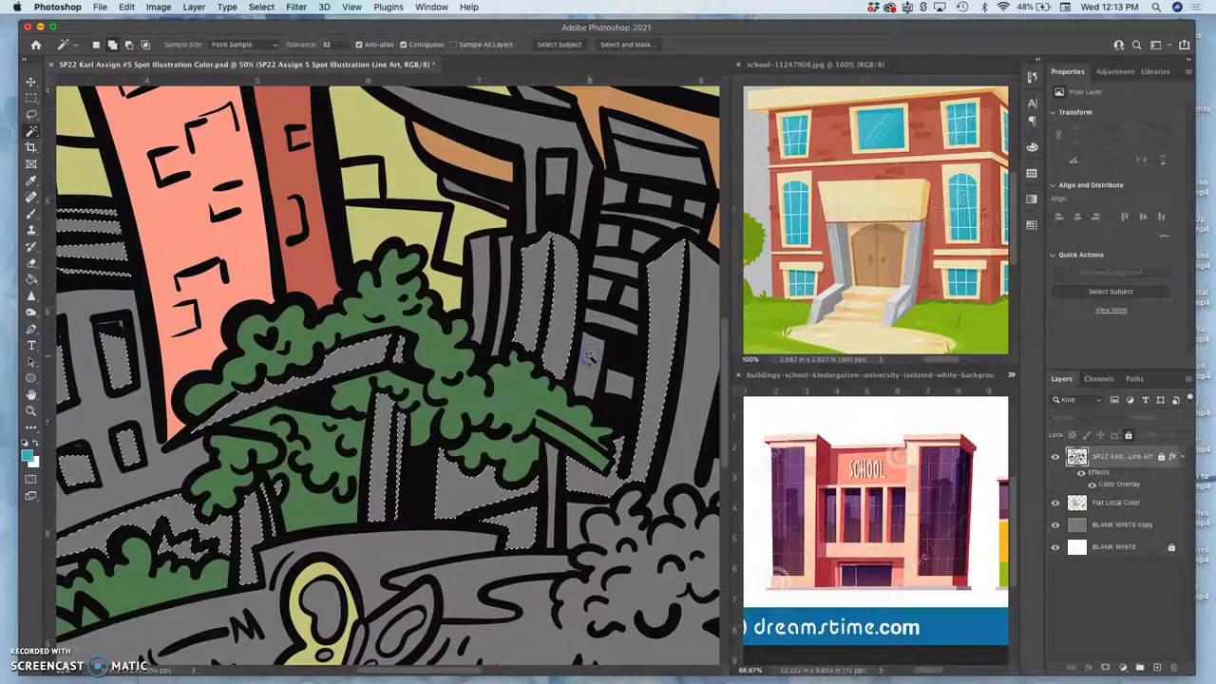
pyautogui.keyDown('shift'); pyautogui.click(505, 289); pyautogui.keyUp('shift')
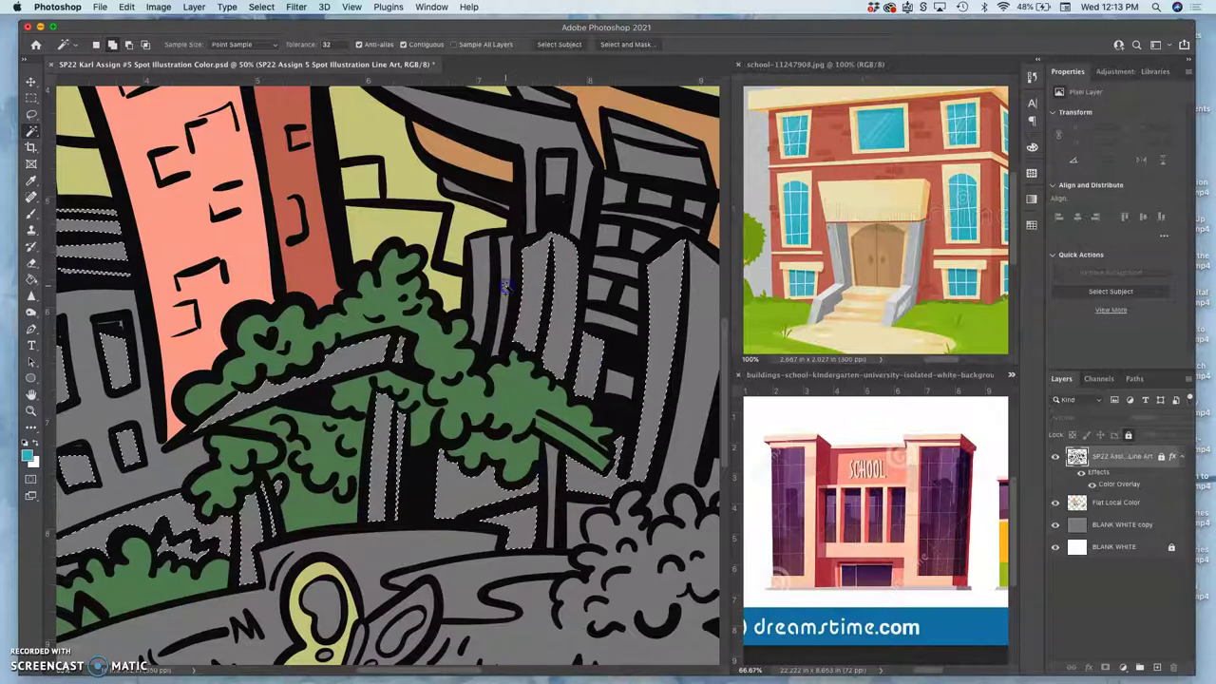
pyautogui.keyDown('shift'); pyautogui.click(480, 272); pyautogui.keyUp('shift')
# Add the upper grey building, the diagonal slivers and the first small window shapes
pyautogui.keyDown('shift'); pyautogui.click(528, 133); pyautogui.keyUp('shift')
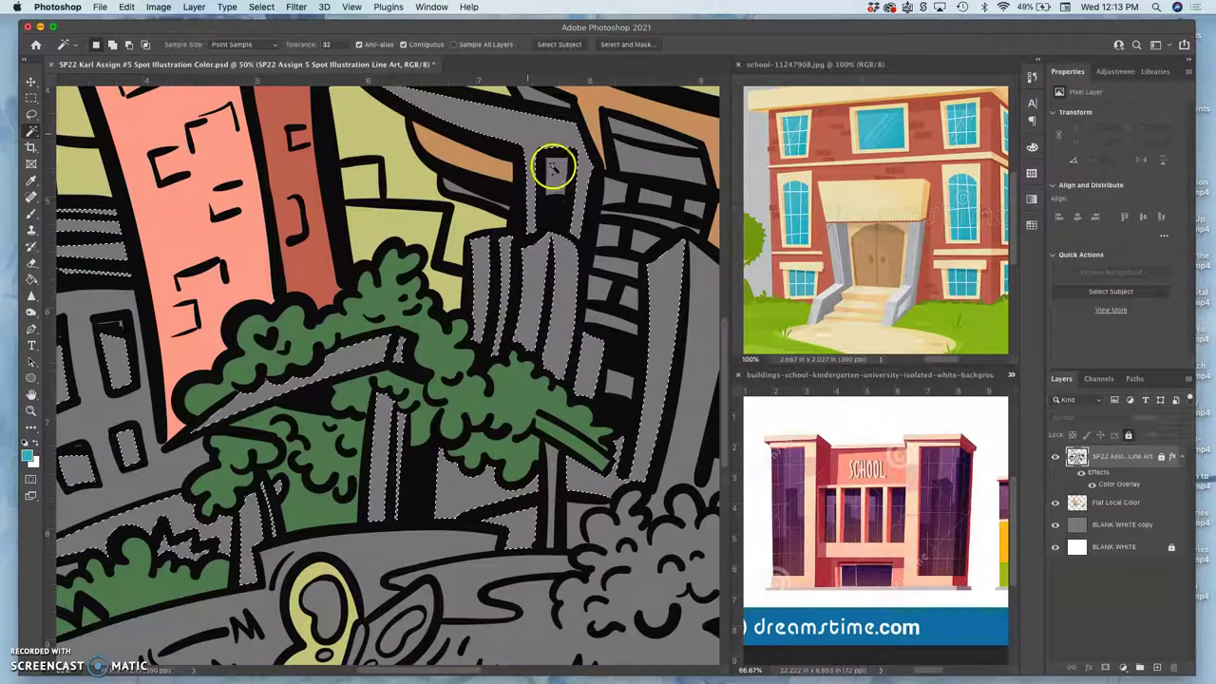
pyautogui.keyDown('shift'); pyautogui.click(455, 190); pyautogui.keyUp('shift')
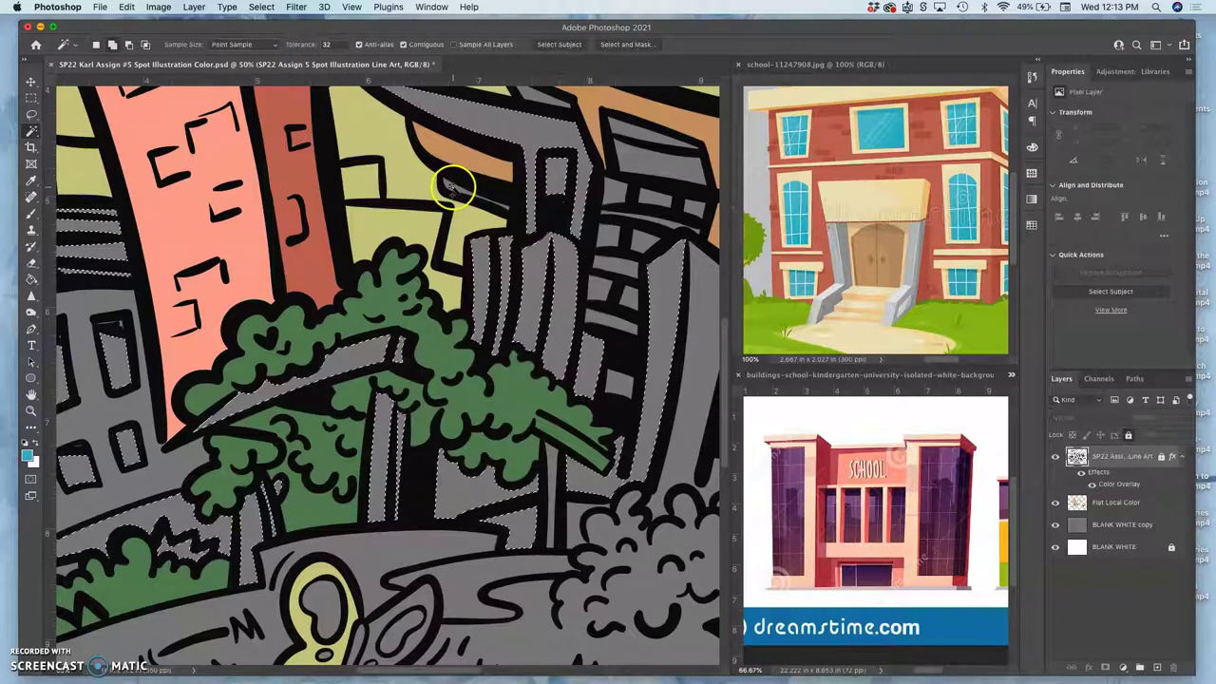
pyautogui.keyDown('shift'); pyautogui.click(606, 228); pyautogui.keyUp('shift')
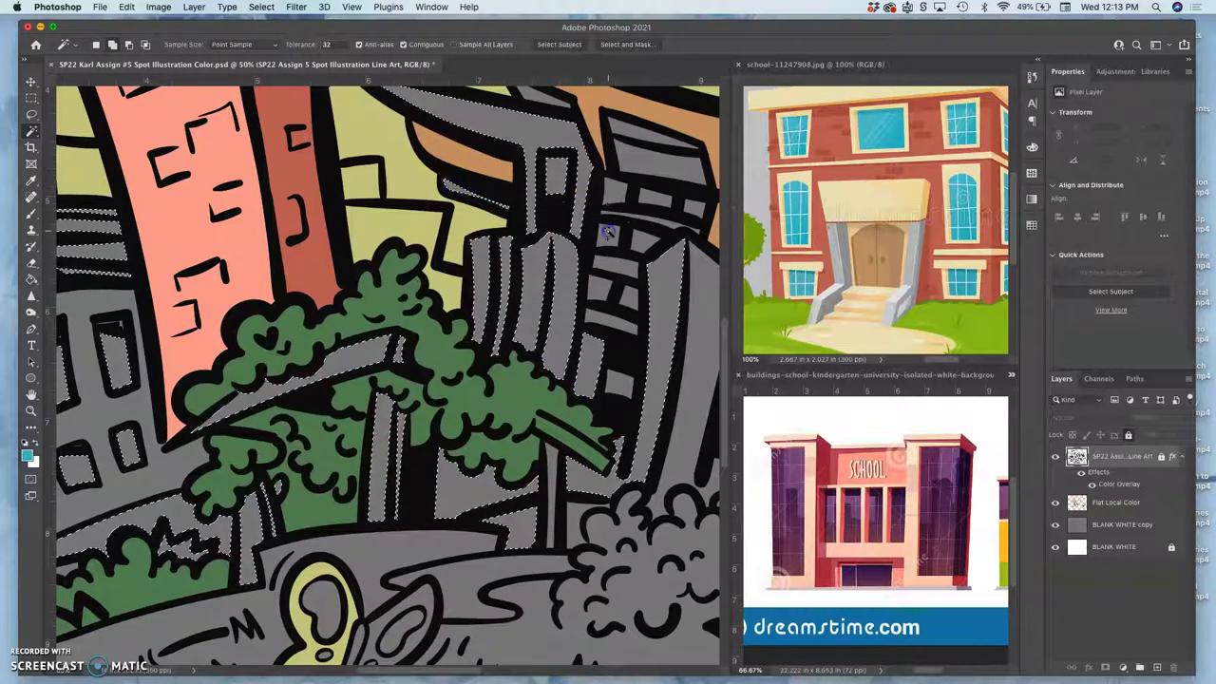
pyautogui.keyDown('shift'); pyautogui.click(648, 197); pyautogui.keyUp('shift')
pyautogui.keyDown('shift'); pyautogui.click(632, 271); pyautogui.keyUp('shift')
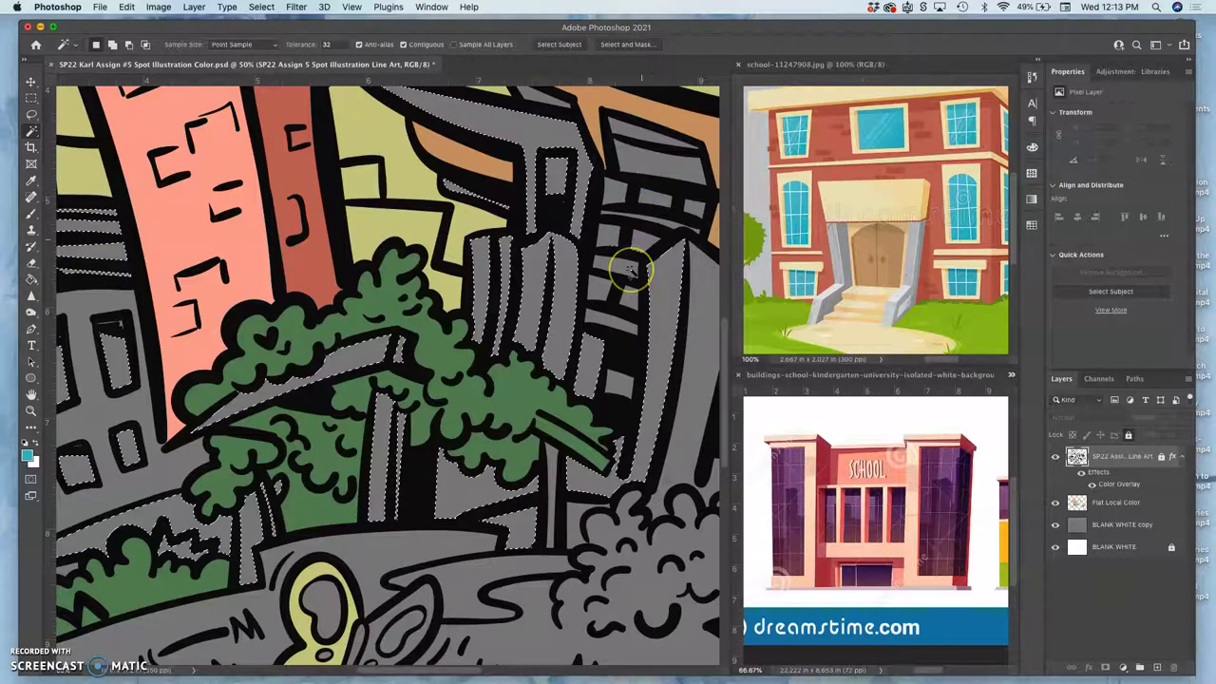
pyautogui.keyDown('shift'); pyautogui.click(662, 218); pyautogui.keyUp('shift')
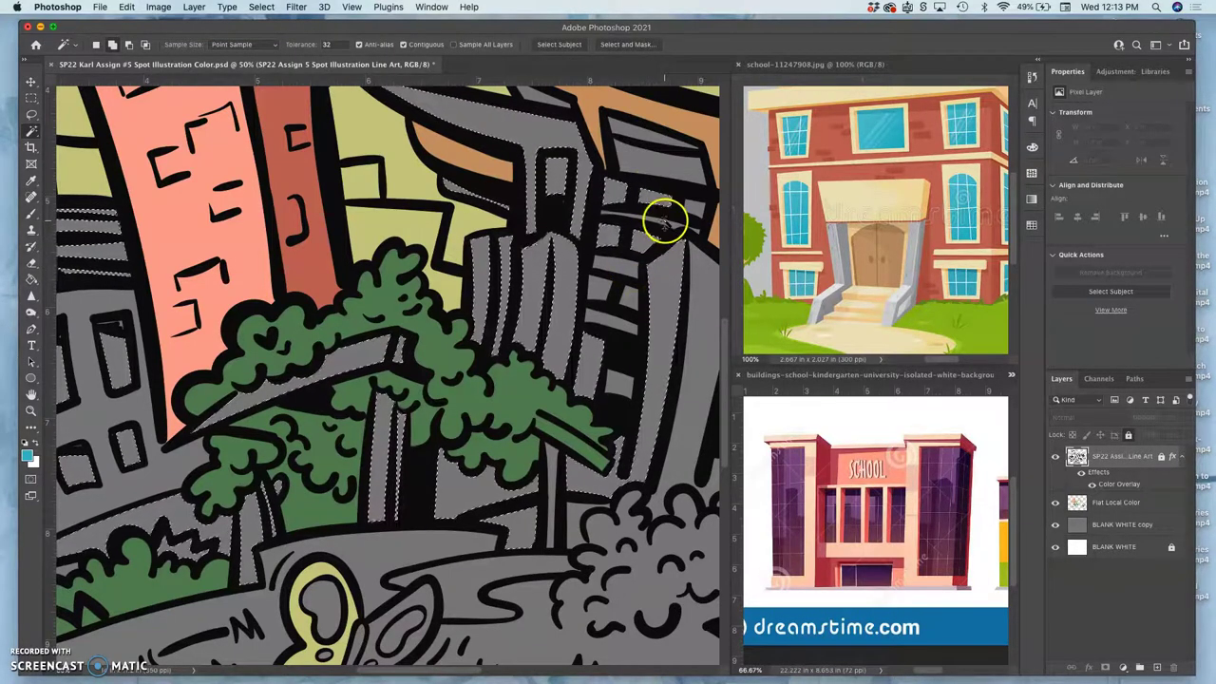
# Add the remaining window shapes, including those of the right-hand building
pyautogui.keyDown('shift'); pyautogui.click(693, 205); pyautogui.keyUp('shift')
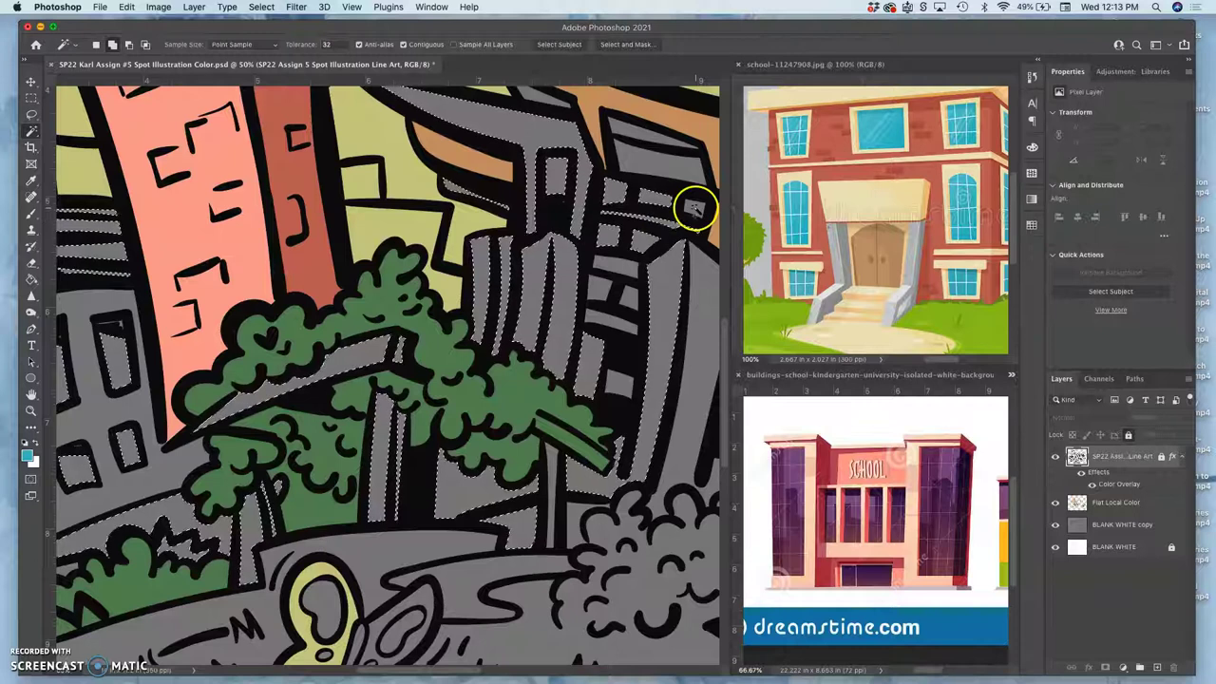
pyautogui.keyDown('shift'); pyautogui.click(623, 271); pyautogui.keyUp('shift')
pyautogui.keyDown('shift'); pyautogui.click(628, 297); pyautogui.keyUp('shift')
pyautogui.keyDown('shift'); pyautogui.click(609, 321); pyautogui.keyUp('shift')
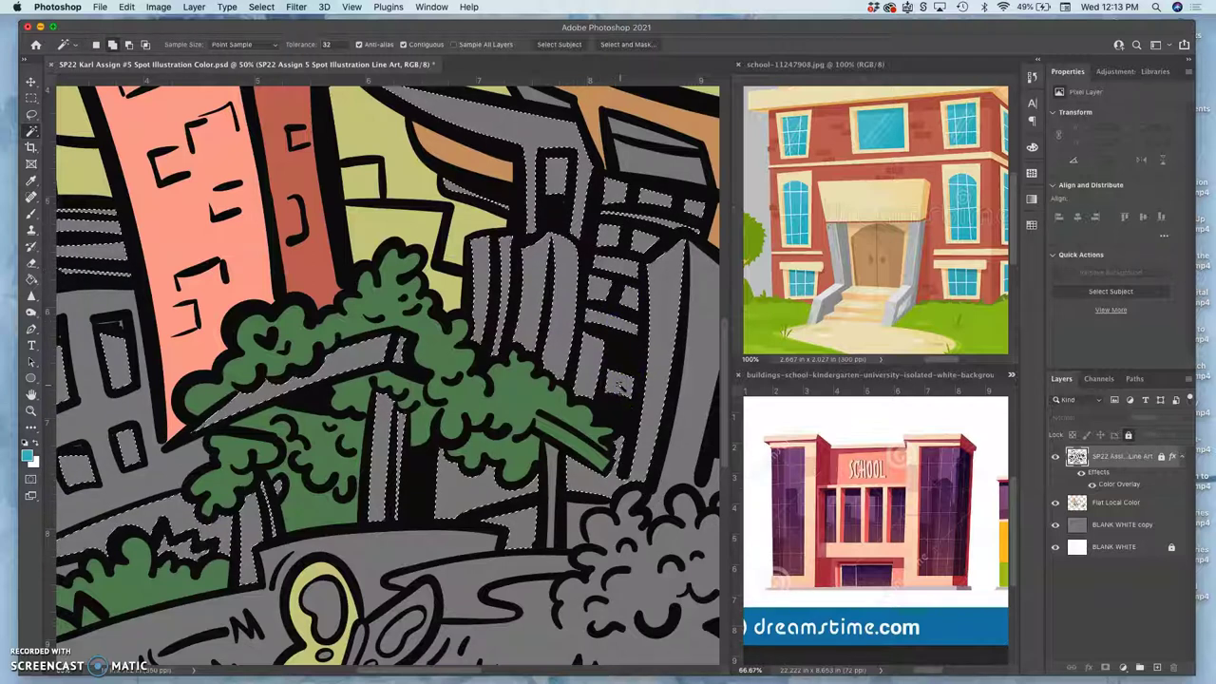
pyautogui.keyDown('shift'); pyautogui.click(679, 387); pyautogui.keyUp('shift')
pyautogui.keyDown('shift'); pyautogui.click(692, 326); pyautogui.keyUp('shift')
# Shift-add the tower-top shapes, grey roof wedge and right tower's upper panel to the selection
pyautogui.scroll(2, 686, 326)
pyautogui.hscroll(1, 687, 325)
pyautogui.scroll(1, 686, 326)
pyautogui.keyDown('shift'); pyautogui.click(660, 285); pyautogui.keyUp('shift')
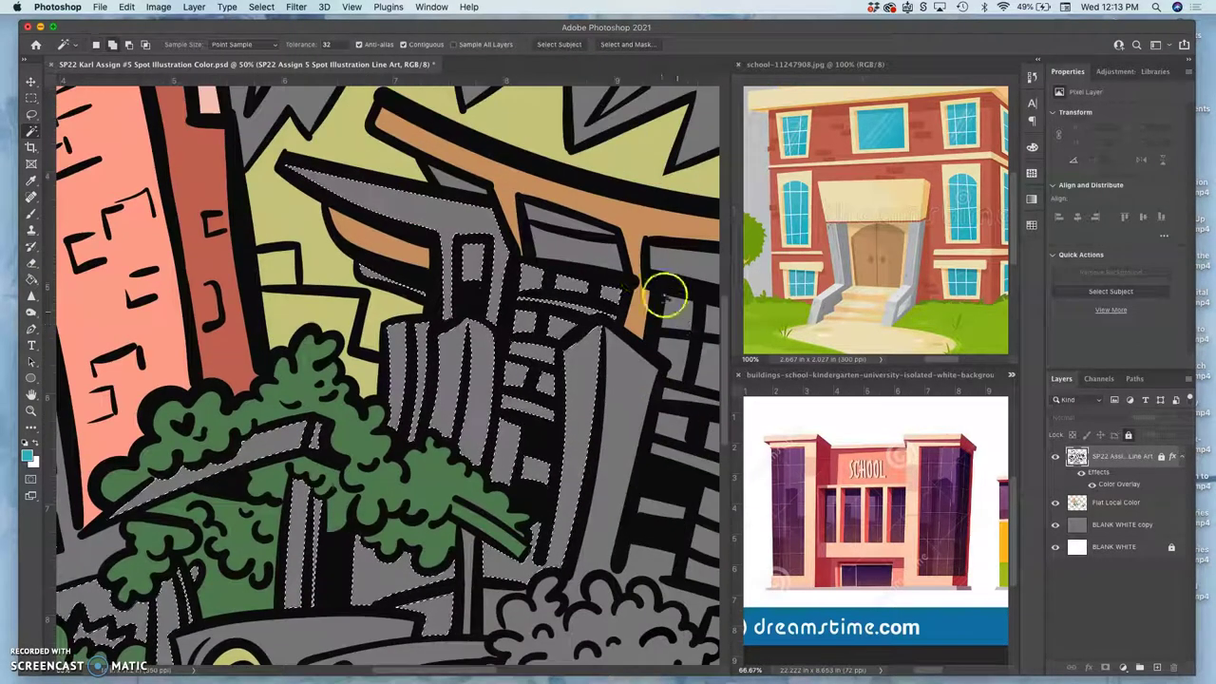
pyautogui.keyDown('shift'); pyautogui.click(589, 250); pyautogui.keyUp('shift')
pyautogui.keyDown('shift'); pyautogui.click(551, 216); pyautogui.keyUp('shift')
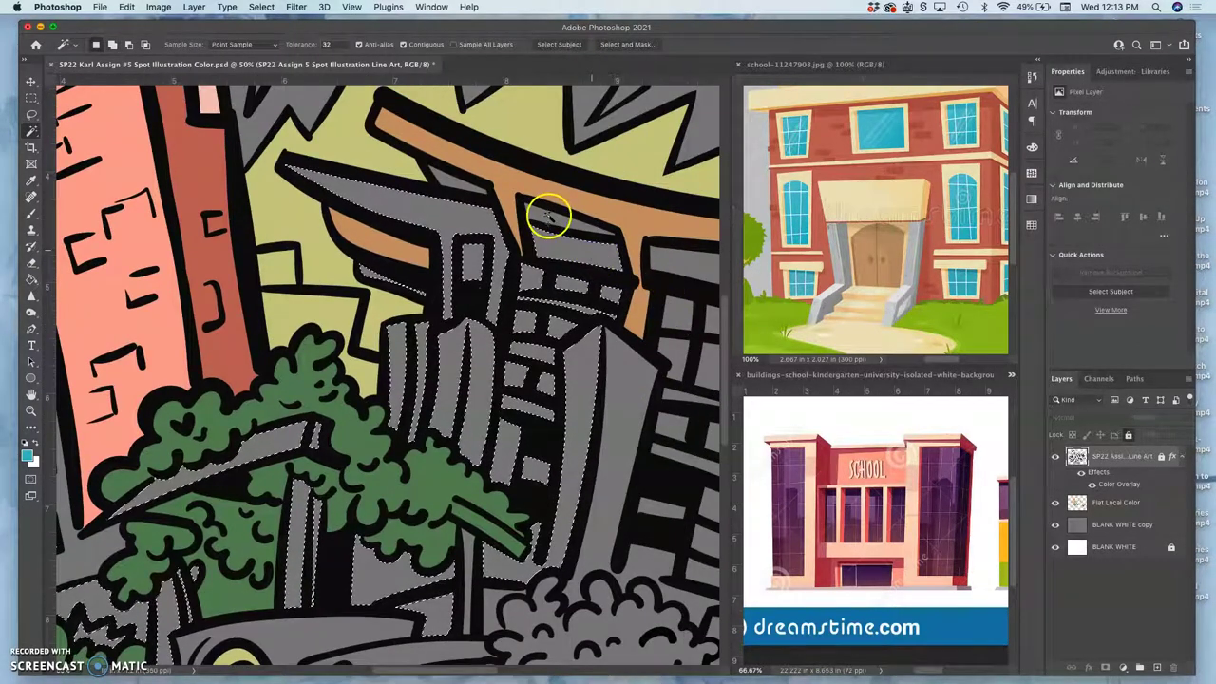
pyautogui.keyDown('shift'); pyautogui.click(456, 177); pyautogui.keyUp('shift')
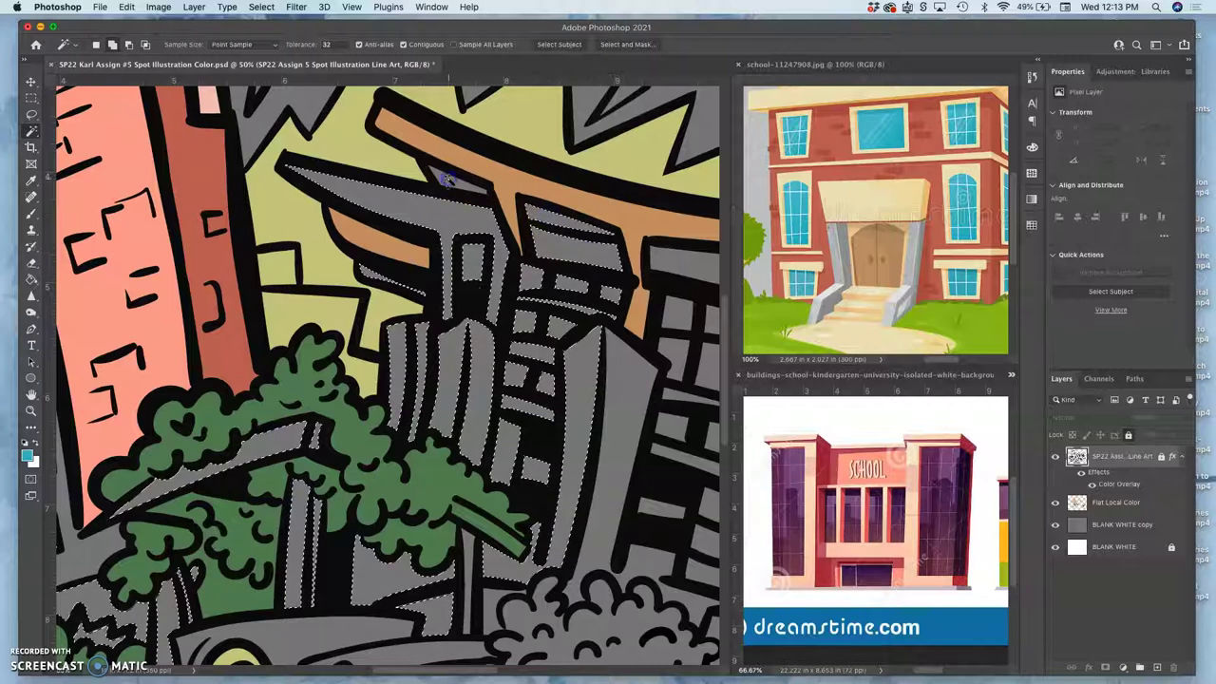
pyautogui.hscroll(3, 548, 276)
pyautogui.scroll(-1, 548, 276)
pyautogui.keyDown('shift'); pyautogui.click(546, 230); pyautogui.keyUp('shift')
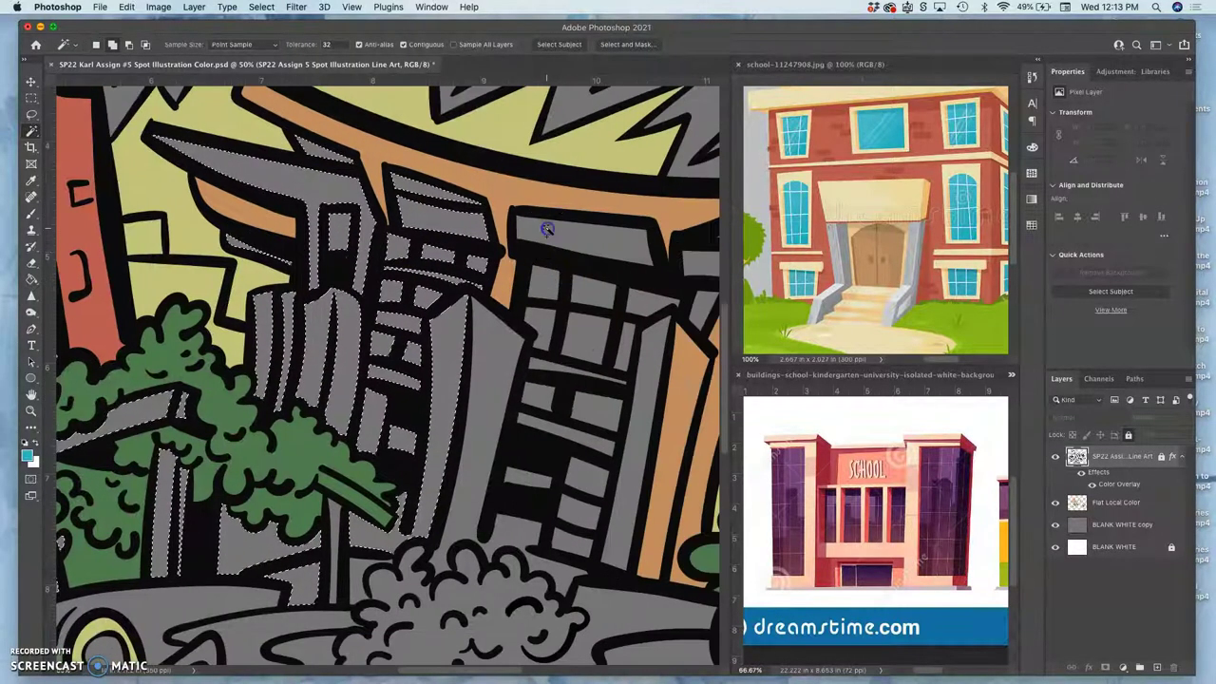
pyautogui.keyDown('shift'); pyautogui.click(543, 277); pyautogui.keyUp('shift')
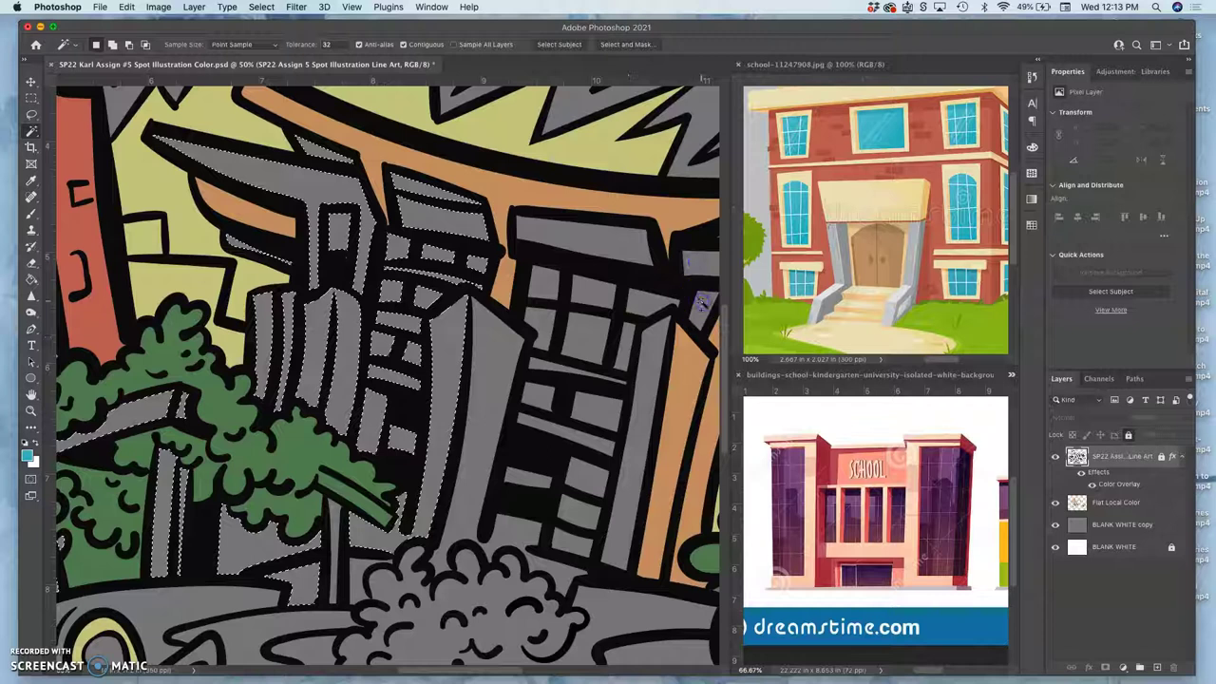
# Add the right building's roof and the tower's window panes to the selection
pyautogui.keyDown('shift'); pyautogui.click(655, 347); pyautogui.keyUp('shift')
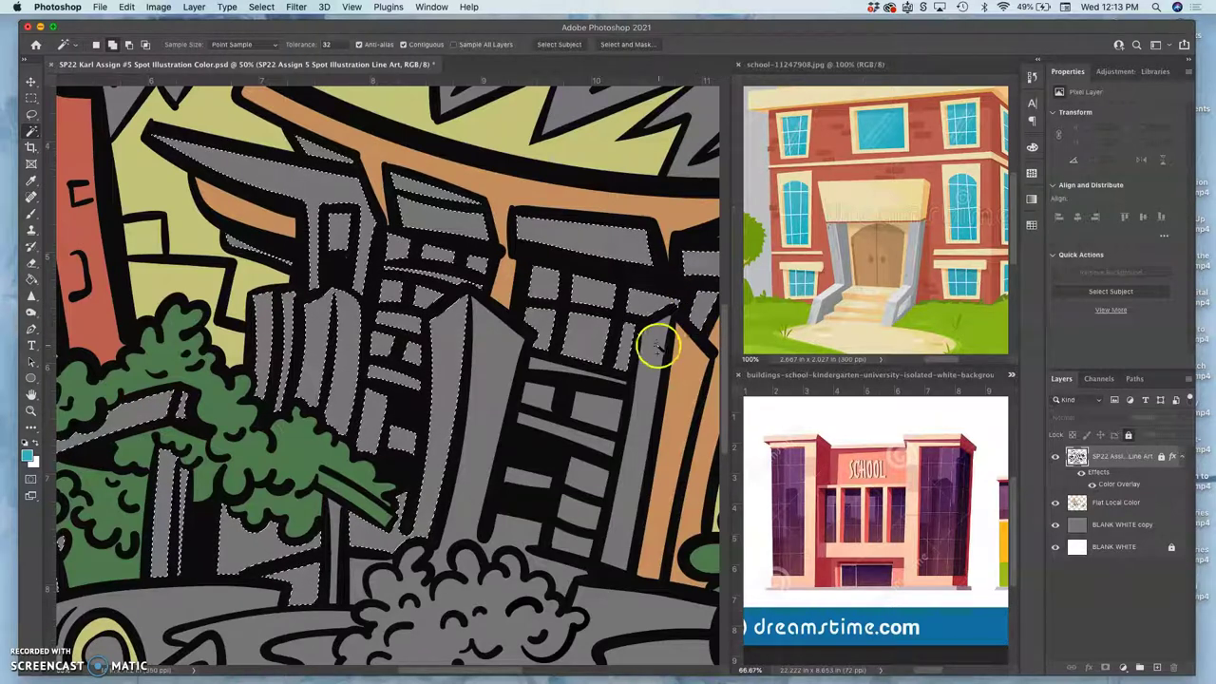
pyautogui.keyDown('shift'); pyautogui.click(538, 424); pyautogui.keyUp('shift')
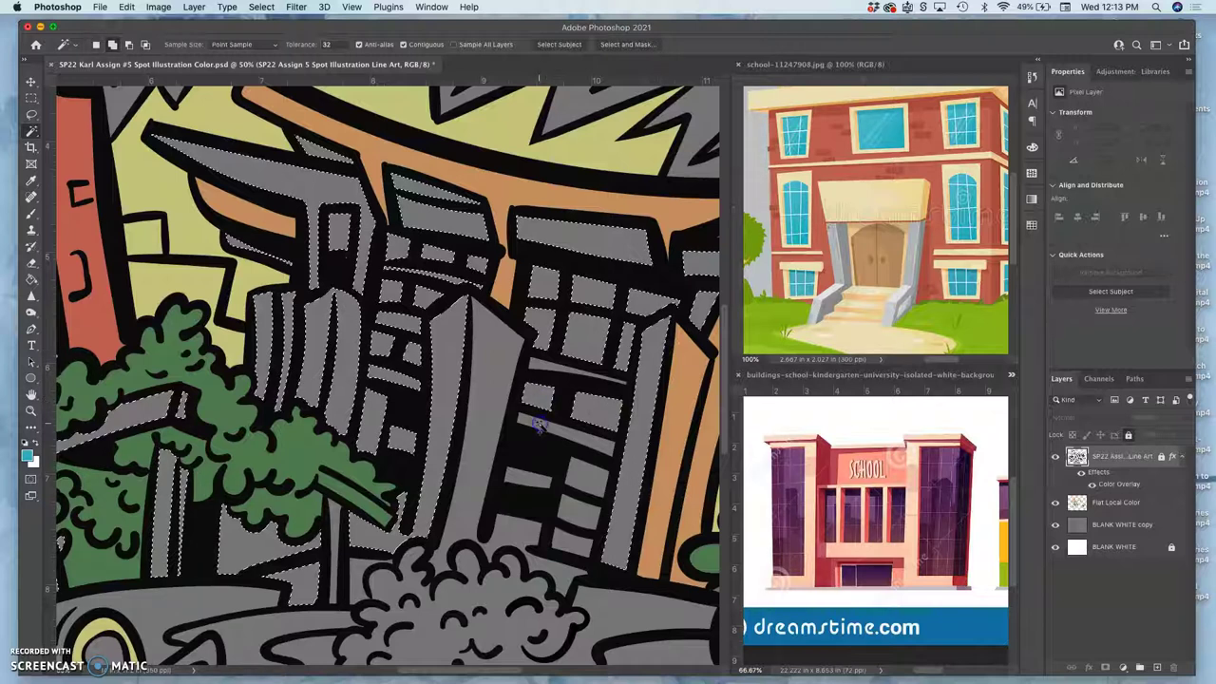
pyautogui.keyDown('shift'); pyautogui.click(598, 480); pyautogui.keyUp('shift')
pyautogui.keyDown('shift'); pyautogui.click(583, 511); pyautogui.keyUp('shift')
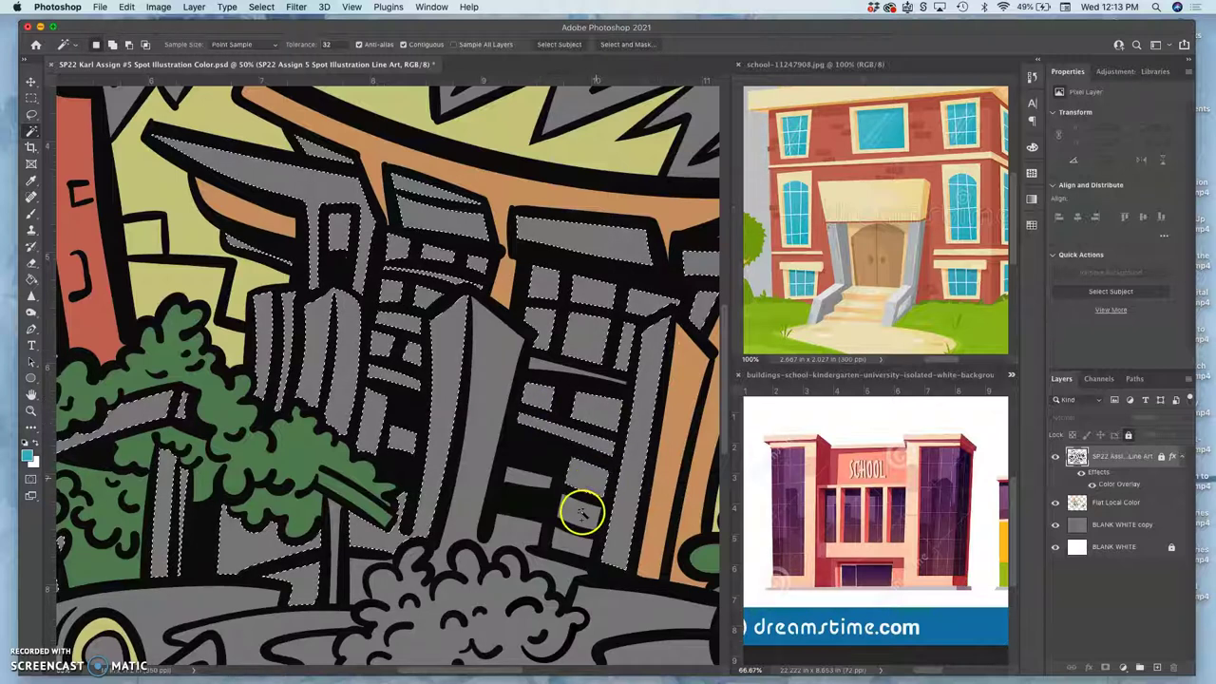
pyautogui.keyDown('shift'); pyautogui.click(573, 543); pyautogui.keyUp('shift')
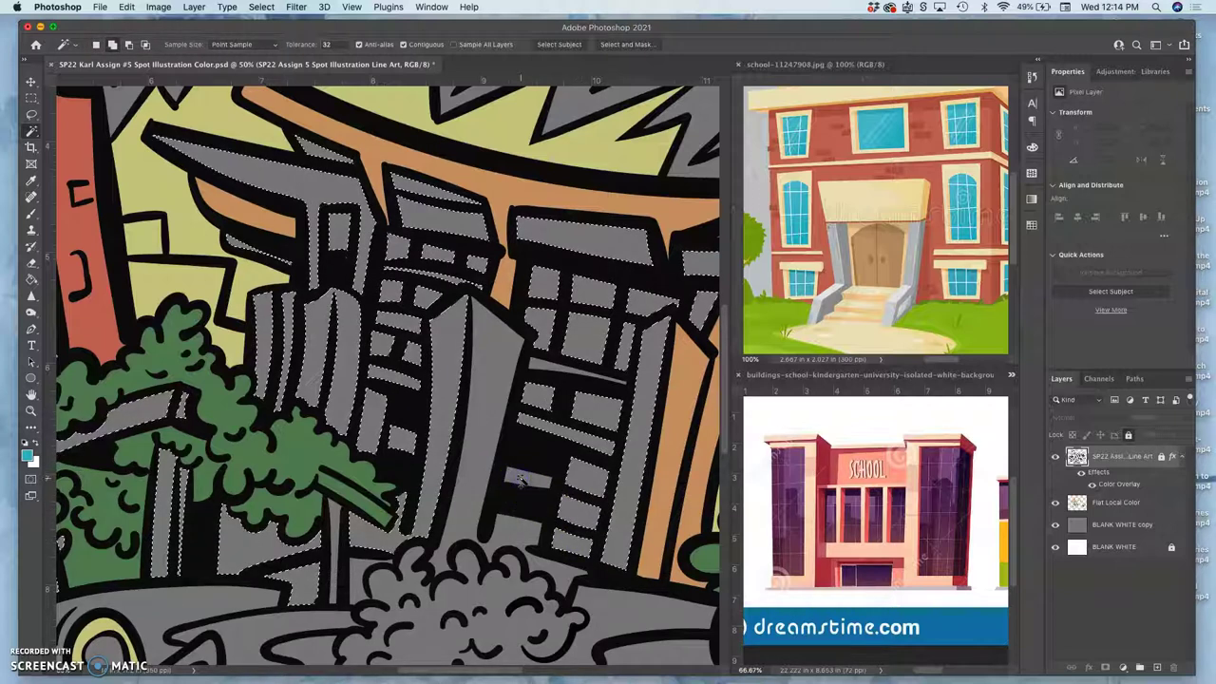
# Add the grey roof pieces, the area beside the orange column and the right roof strip
pyautogui.hscroll(6, 532, 446)
pyautogui.keyDown('shift'); pyautogui.click(551, 401); pyautogui.keyUp('shift')
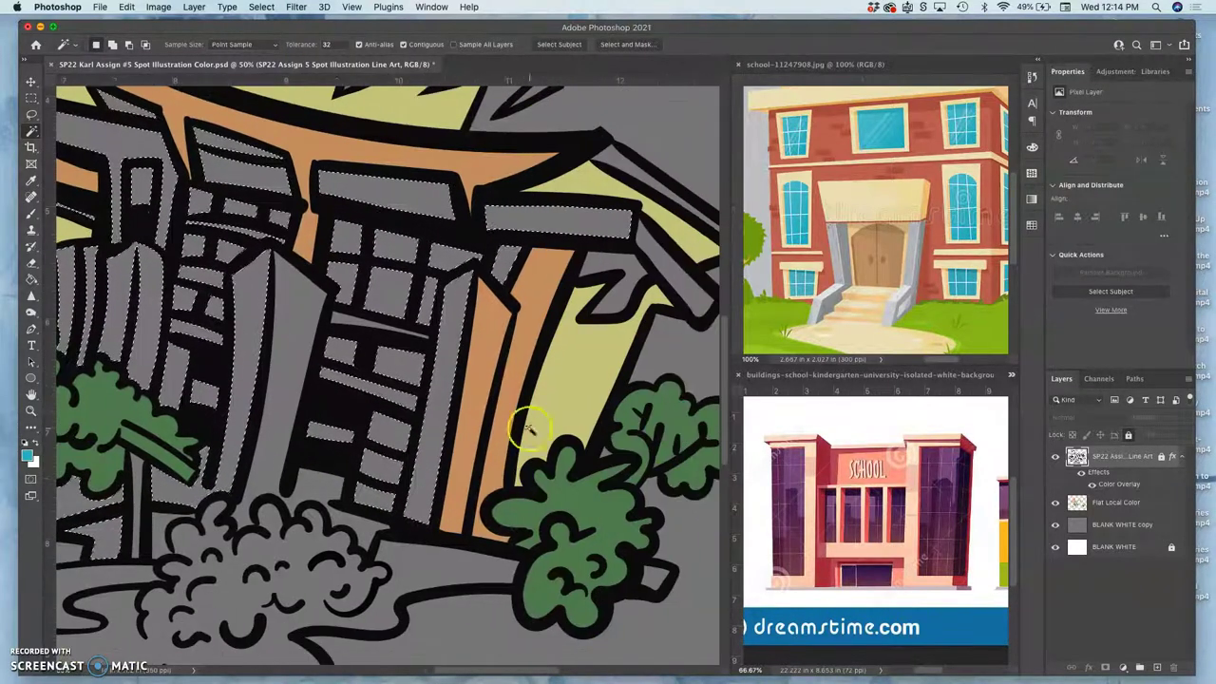
pyautogui.keyDown('shift'); pyautogui.click(618, 272); pyautogui.keyUp('shift')
pyautogui.keyDown('shift'); pyautogui.click(438, 521); pyautogui.keyUp('shift')
pyautogui.keyDown('shift'); pyautogui.click(646, 274); pyautogui.keyUp('shift')
pyautogui.keyDown('shift'); pyautogui.click(621, 164); pyautogui.keyUp('shift')
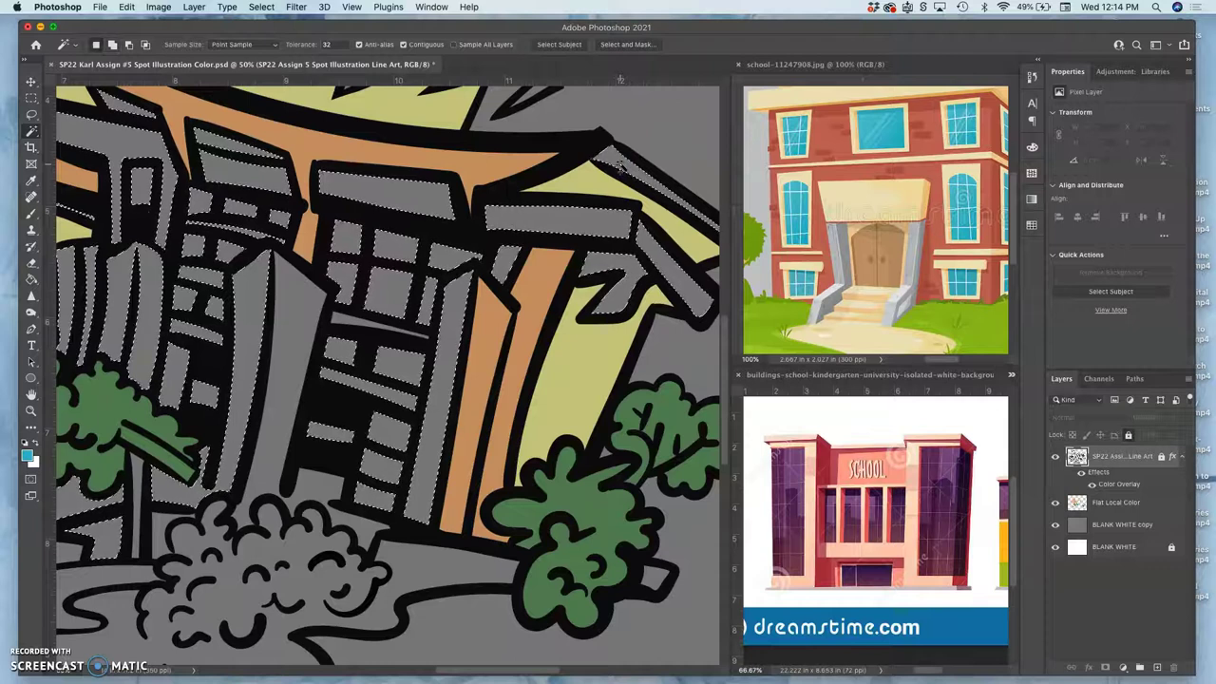
# Add the upper, left and right roof spikes to the selection
pyautogui.scroll(10, 619, 166)
pyautogui.keyDown('shift'); pyautogui.click(491, 283); pyautogui.keyUp('shift')
pyautogui.keyDown('shift'); pyautogui.click(489, 315); pyautogui.keyUp('shift')
pyautogui.keyDown('shift'); pyautogui.click(546, 413); pyautogui.keyUp('shift')
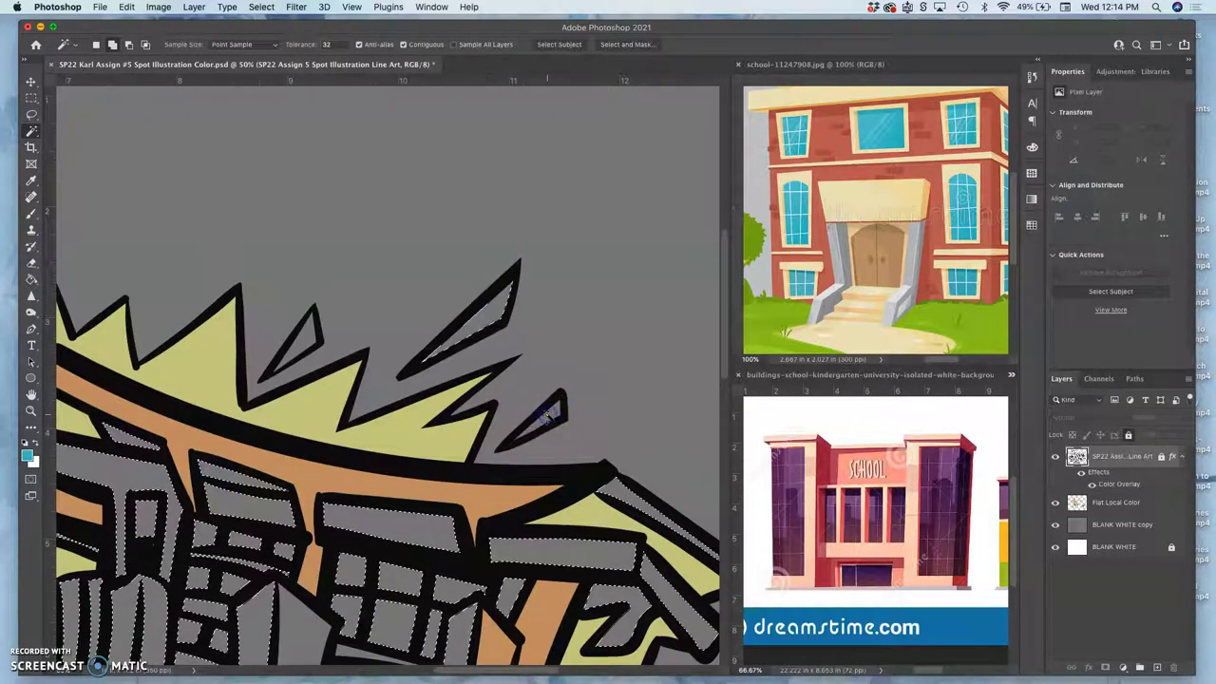
pyautogui.keyDown('shift'); pyautogui.click(304, 337); pyautogui.keyUp('shift')
pyautogui.hscroll(-10, 304, 338)
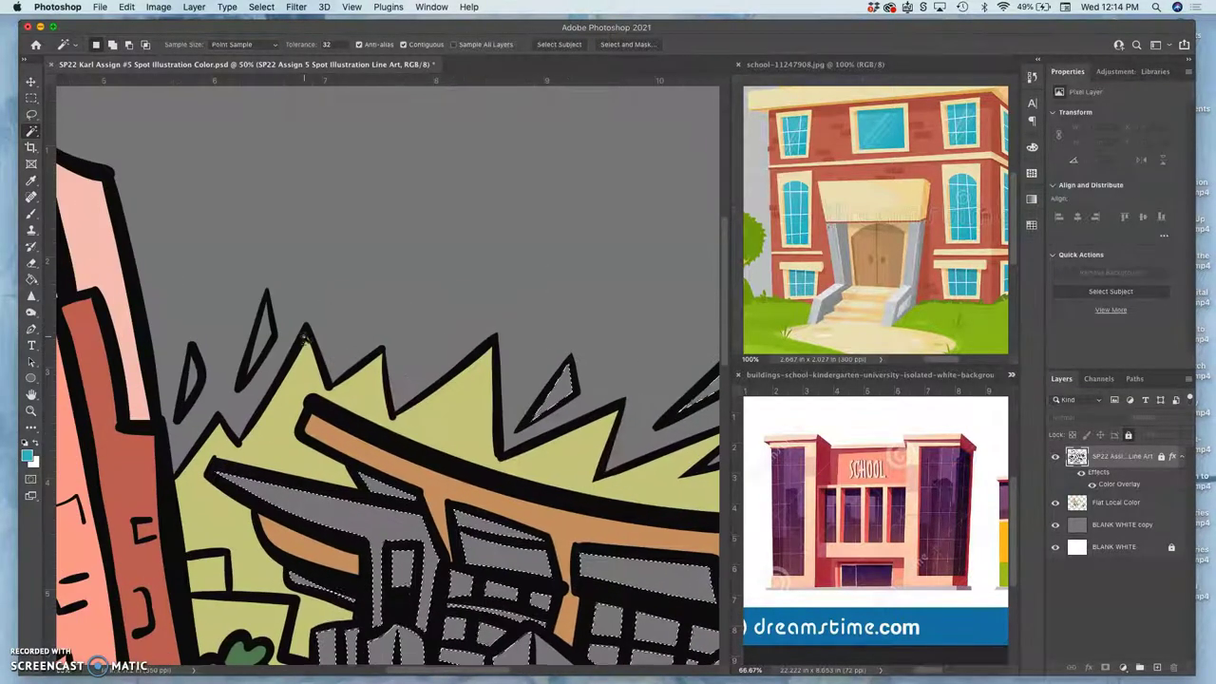
pyautogui.keyDown('shift'); pyautogui.click(263, 334); pyautogui.keyUp('shift')
pyautogui.keyDown('shift'); pyautogui.click(193, 380); pyautogui.keyUp('shift')
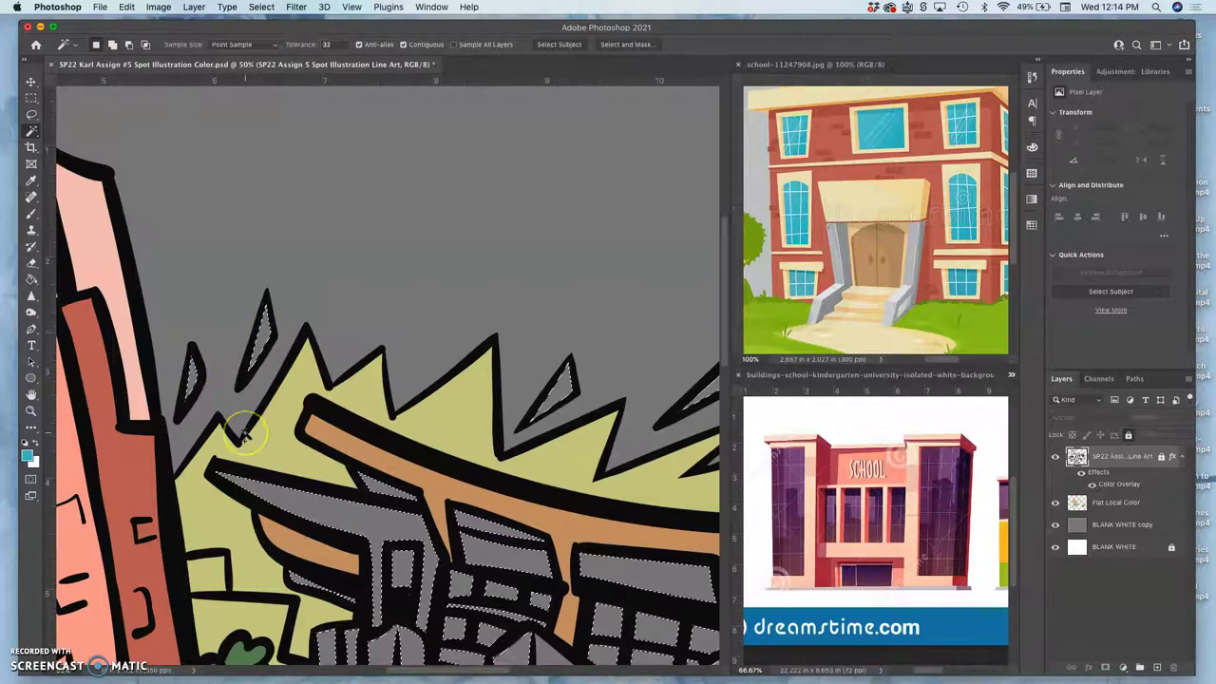
pyautogui.hscroll(-10, 244, 435)
pyautogui.scroll(-8, 244, 434)
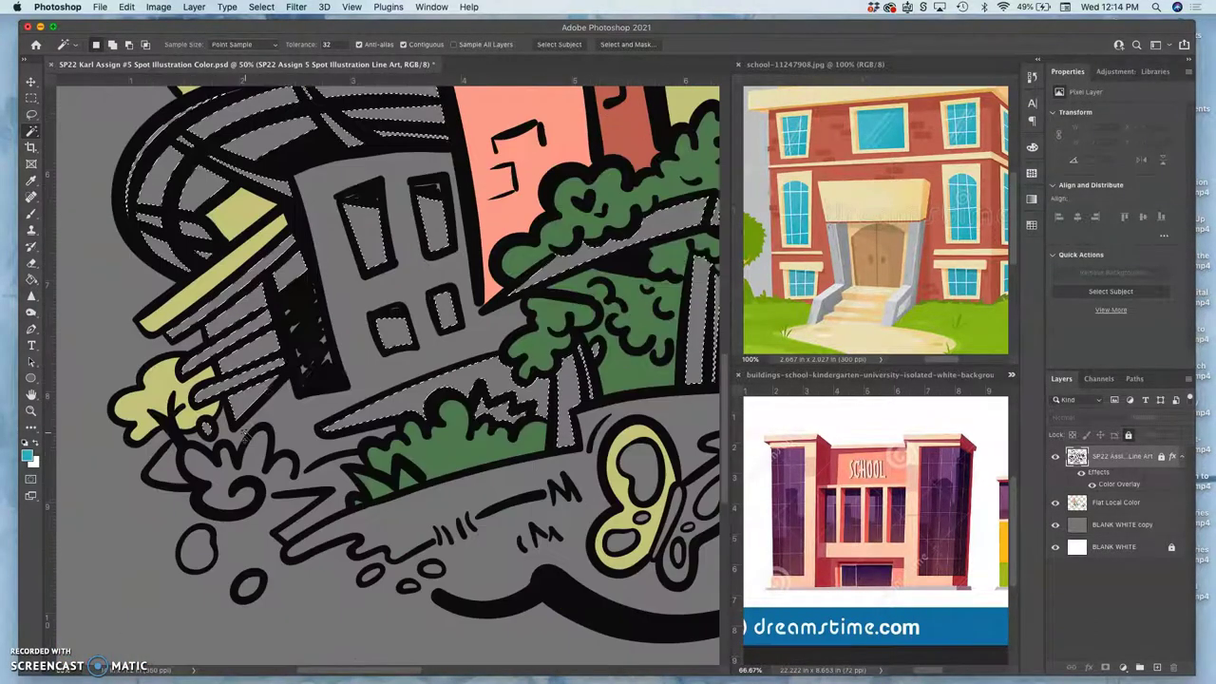
pyautogui.click(228, 432)
# Add the butterfly wing's inner holes and the grey path beside it to the selection
pyautogui.scroll(-2, 228, 432)
pyautogui.hscroll(2, 228, 432)
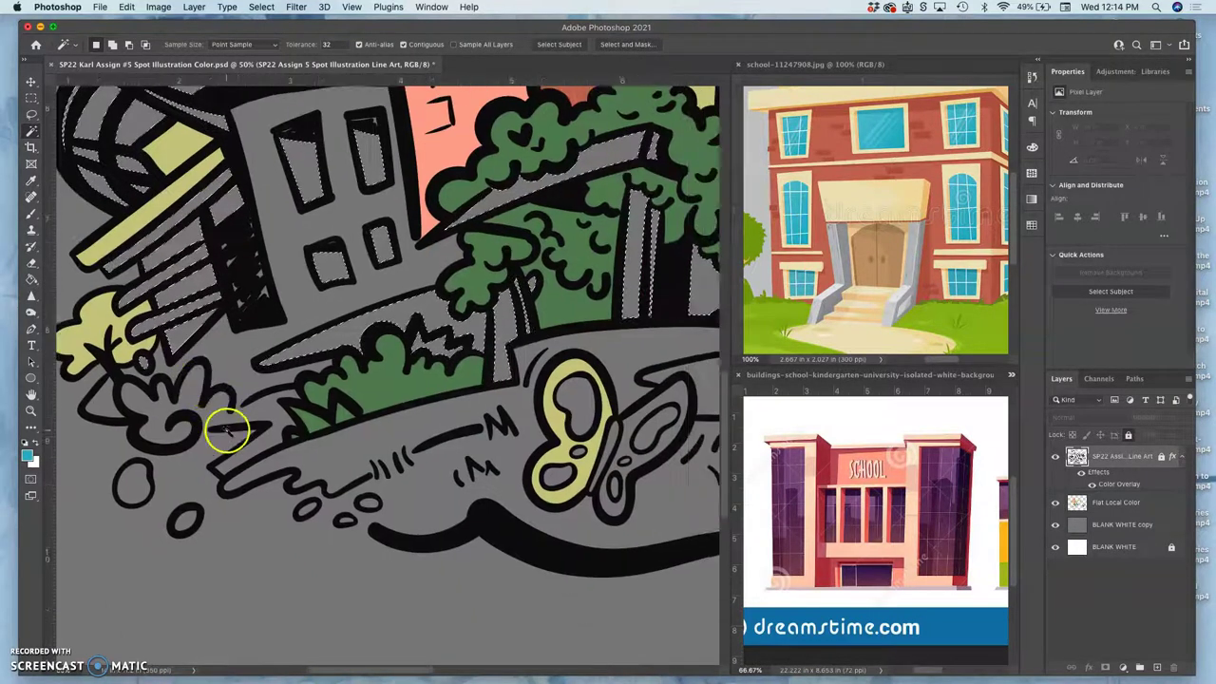
pyautogui.scroll(-2, 272, 418)
pyautogui.hscroll(2, 271, 418)
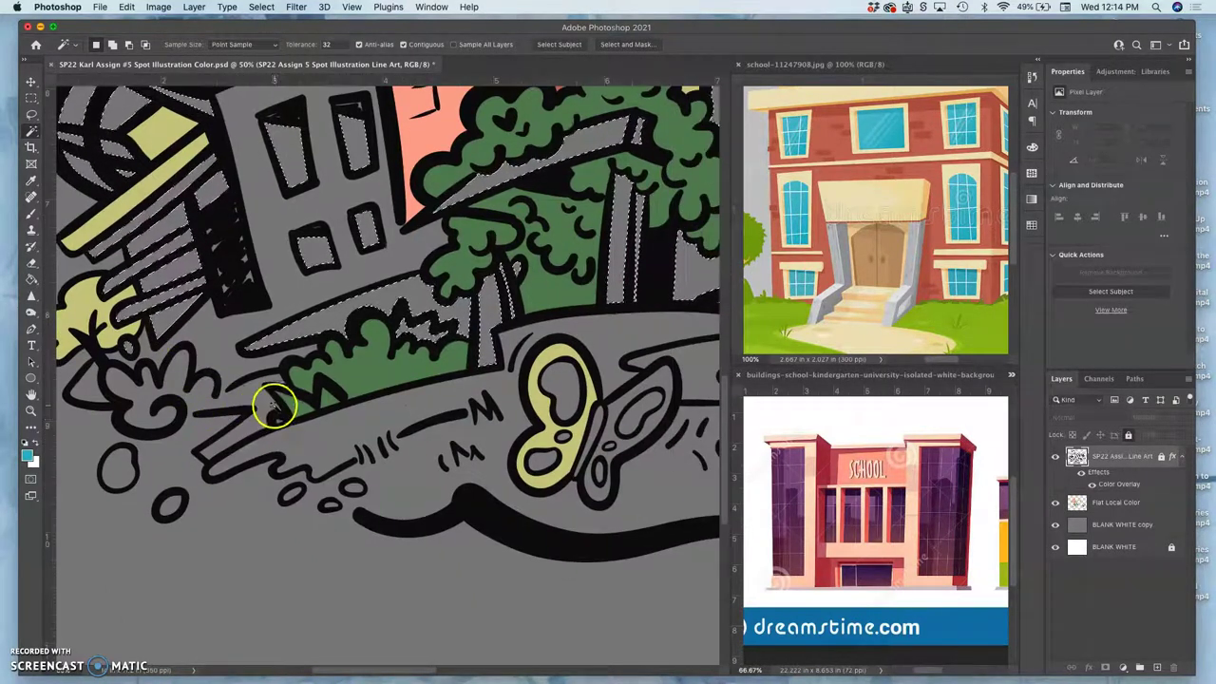
pyautogui.hscroll(6, 332, 383)
pyautogui.keyDown('shift'); pyautogui.click(404, 384); pyautogui.keyUp('shift')
pyautogui.keyDown('shift'); pyautogui.click(396, 437); pyautogui.keyUp('shift')
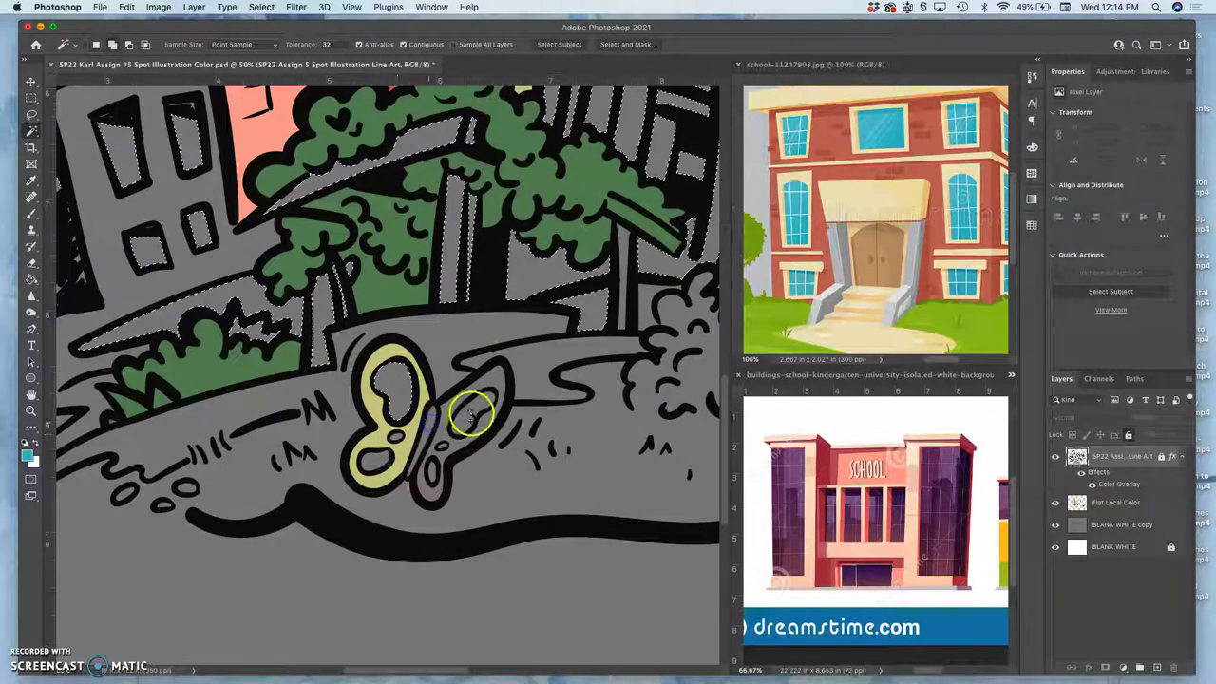
pyautogui.keyDown('shift'); pyautogui.click(432, 471); pyautogui.keyUp('shift')
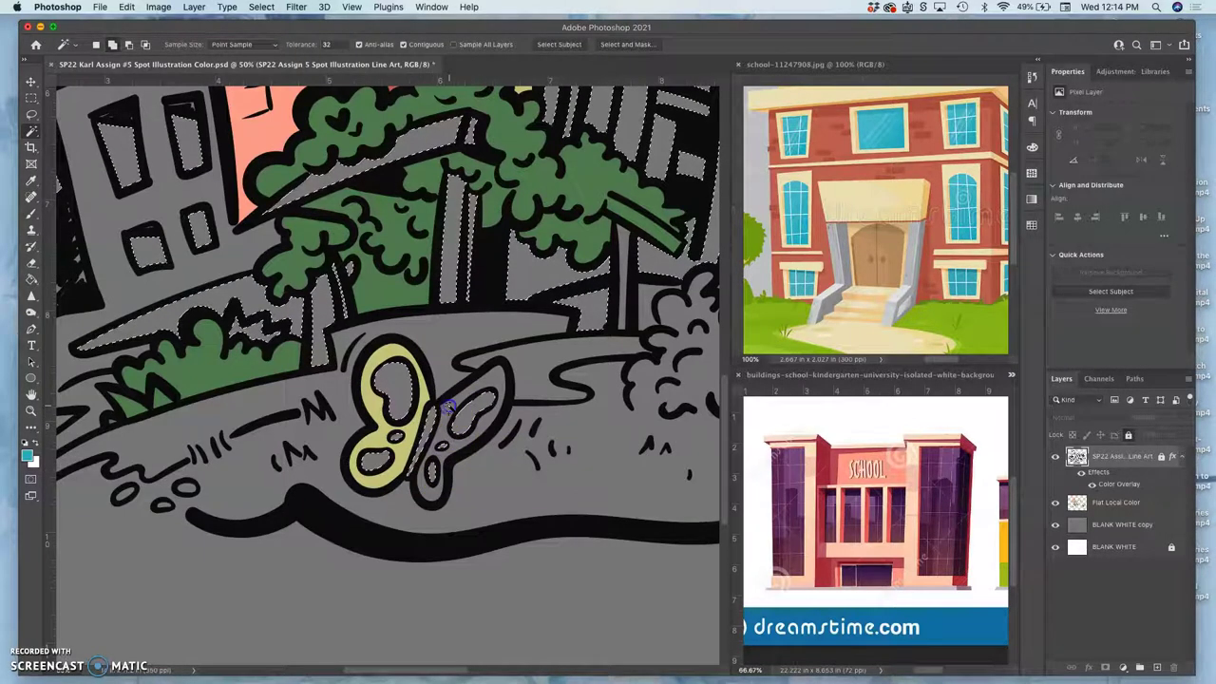
pyautogui.keyDown('shift'); pyautogui.click(549, 384); pyautogui.keyUp('shift')
# Add the tall grey building face and another grey building area, then review the selection
pyautogui.hscroll(5, 550, 384)
pyautogui.keyDown('shift'); pyautogui.click(570, 304); pyautogui.keyUp('shift')
pyautogui.scroll(4, 570, 304)
pyautogui.keyDown('shift'); pyautogui.click(502, 284); pyautogui.keyUp('shift')
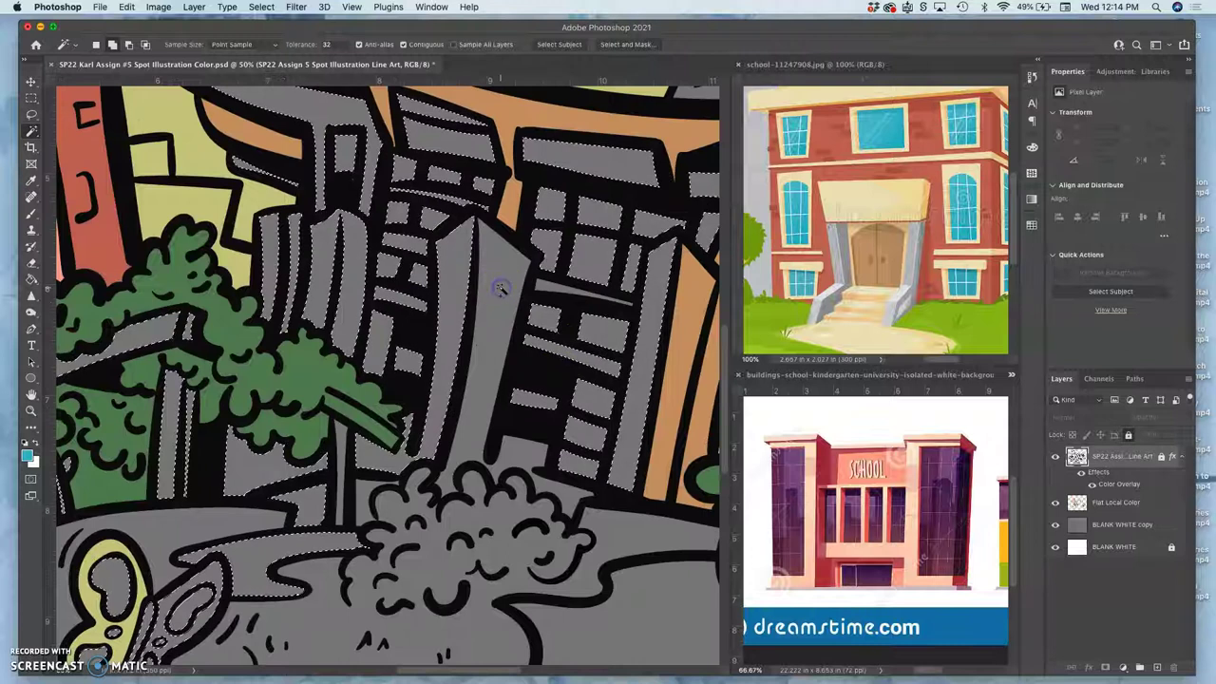
pyautogui.keyDown('shift'); pyautogui.click(557, 388); pyautogui.keyUp('shift')
pyautogui.hscroll(4, 557, 388)
pyautogui.scroll(-3, 557, 388)
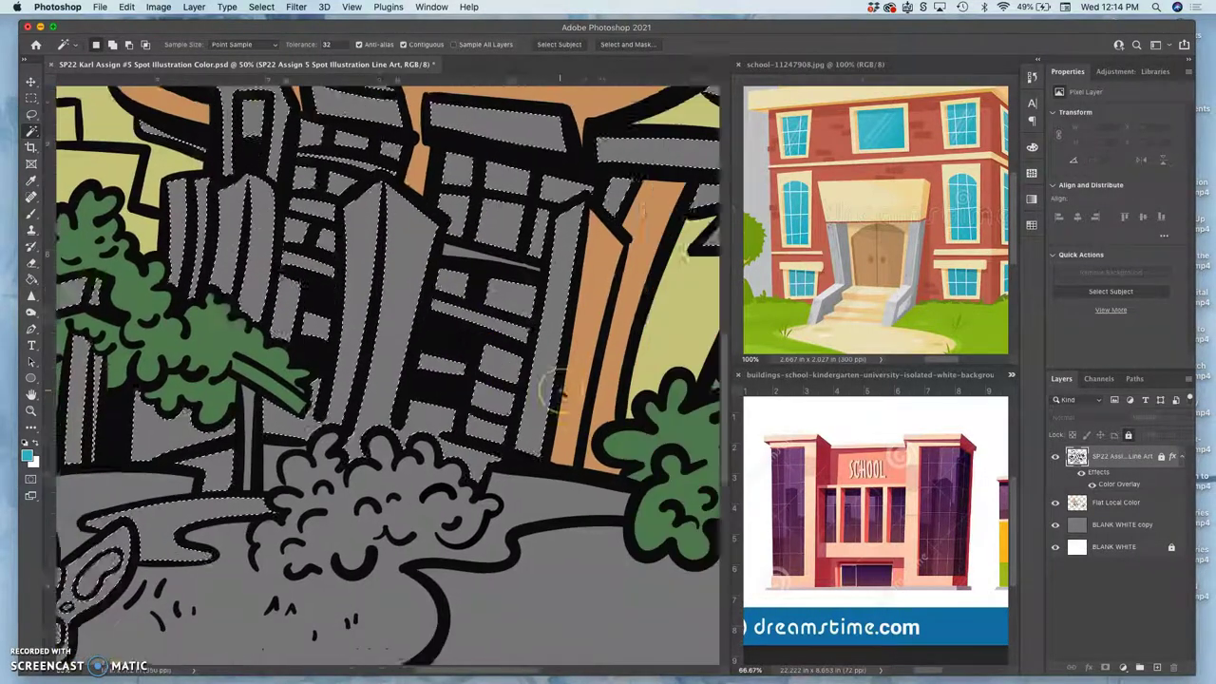
pyautogui.hscroll(-5, 561, 390)
pyautogui.scroll(-3, 560, 390)
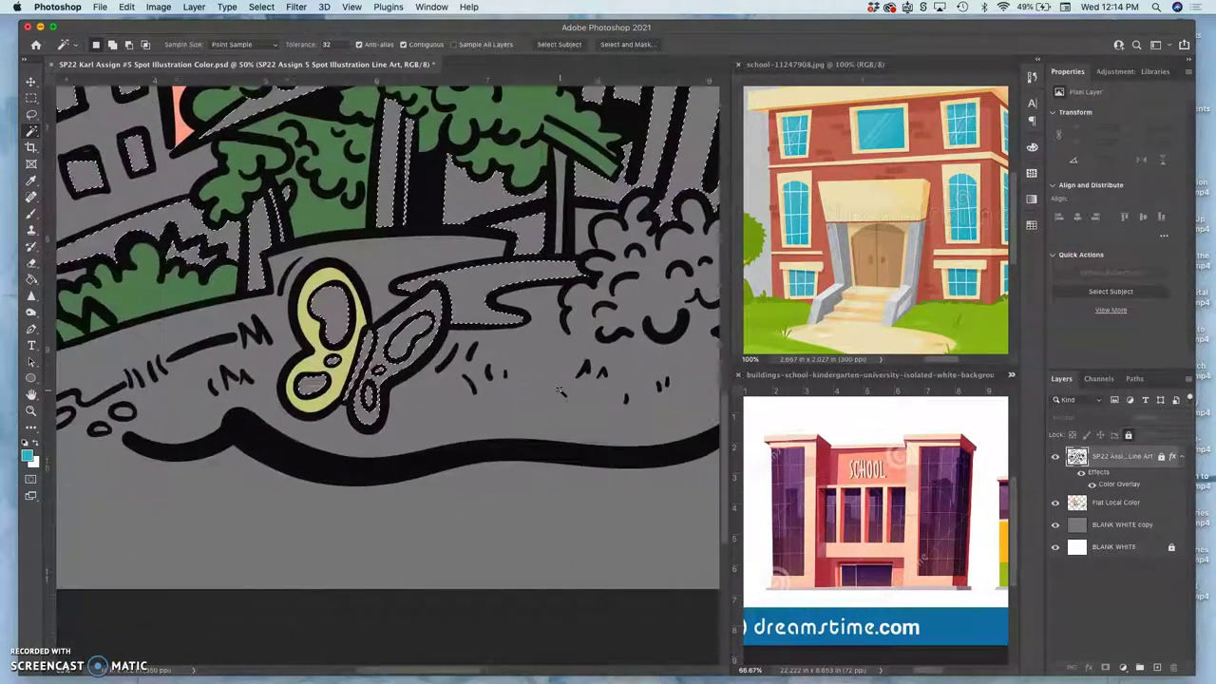
pyautogui.hscroll(2, 561, 390)
pyautogui.hscroll(4, 560, 389)
pyautogui.scroll(3, 560, 389)
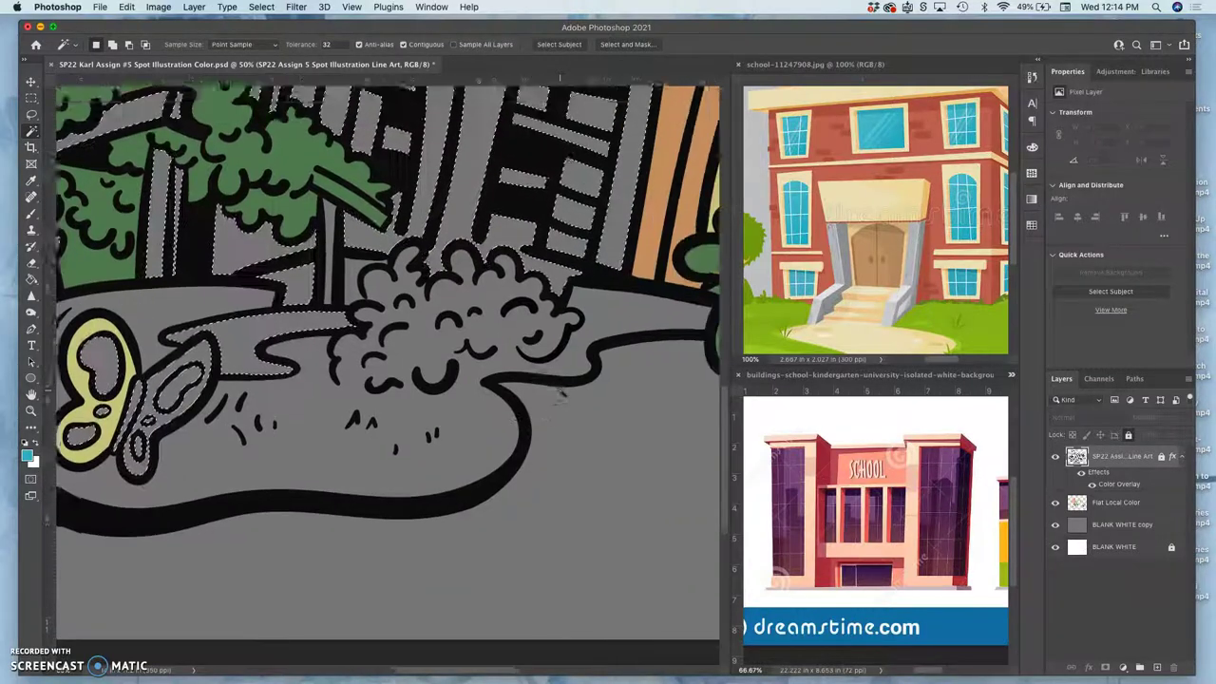
pyautogui.hscroll(-5, 560, 389)
pyautogui.scroll(2, 561, 389)
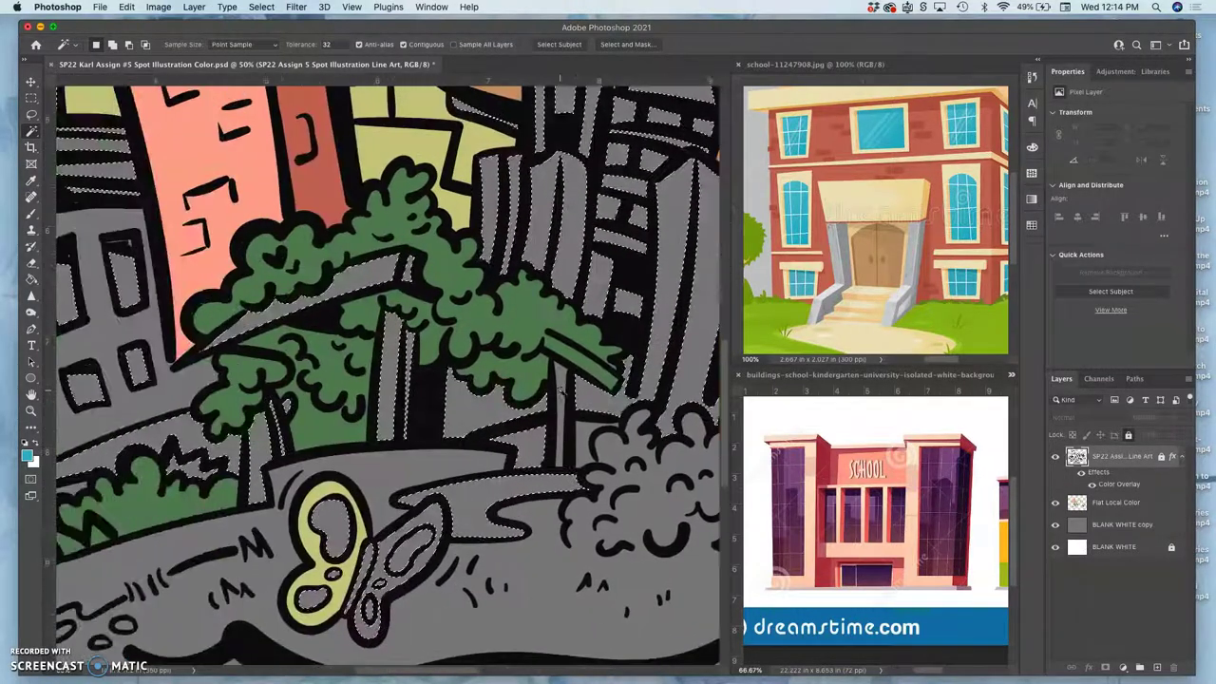
pyautogui.hscroll(-5, 599, 404)
pyautogui.scroll(-2, 599, 404)
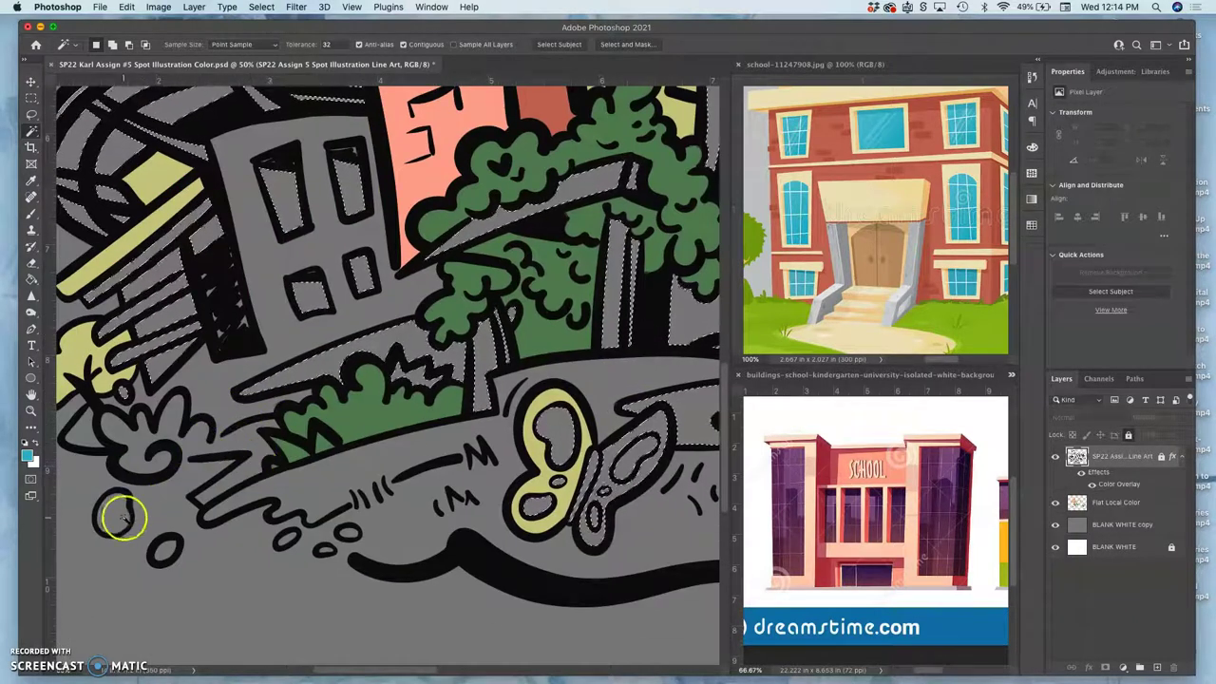
# Add the last two oval gaps, switch to the Paint Bucket, and target the Flat Local Color layer
pyautogui.keyDown('shift'); pyautogui.click(119, 518); pyautogui.keyUp('shift')
pyautogui.keyDown('shift'); pyautogui.click(160, 545); pyautogui.keyUp('shift')
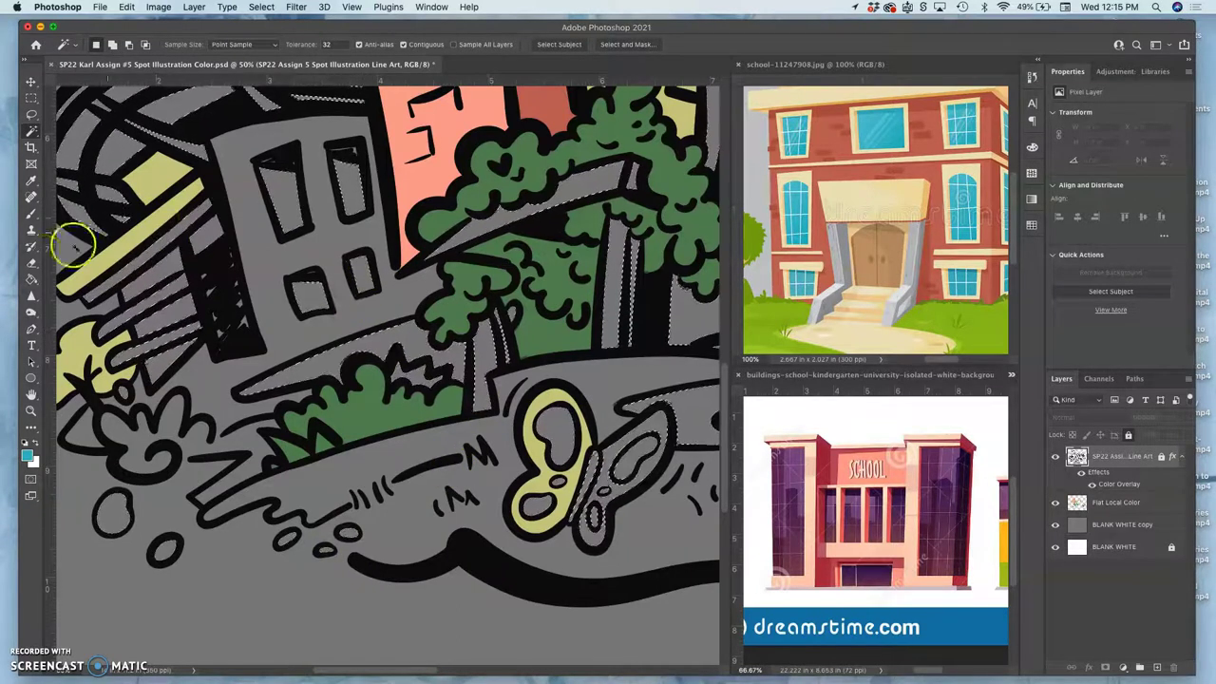
pyautogui.click(31, 279)
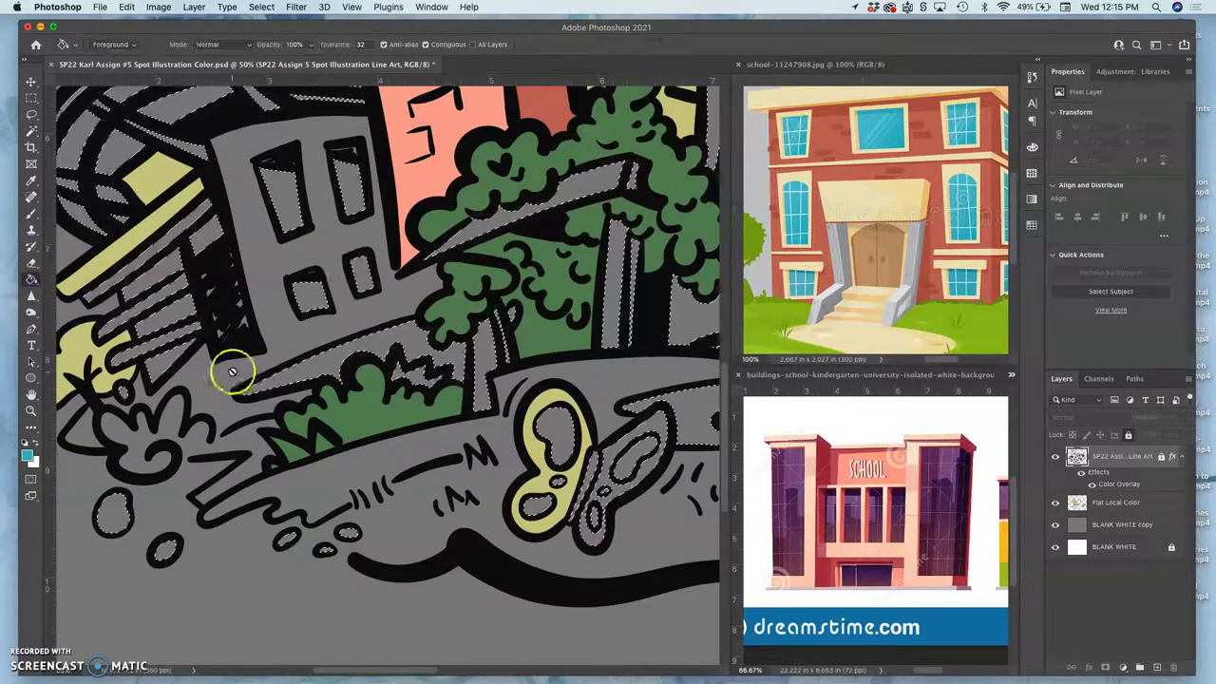
pyautogui.click(29, 458)
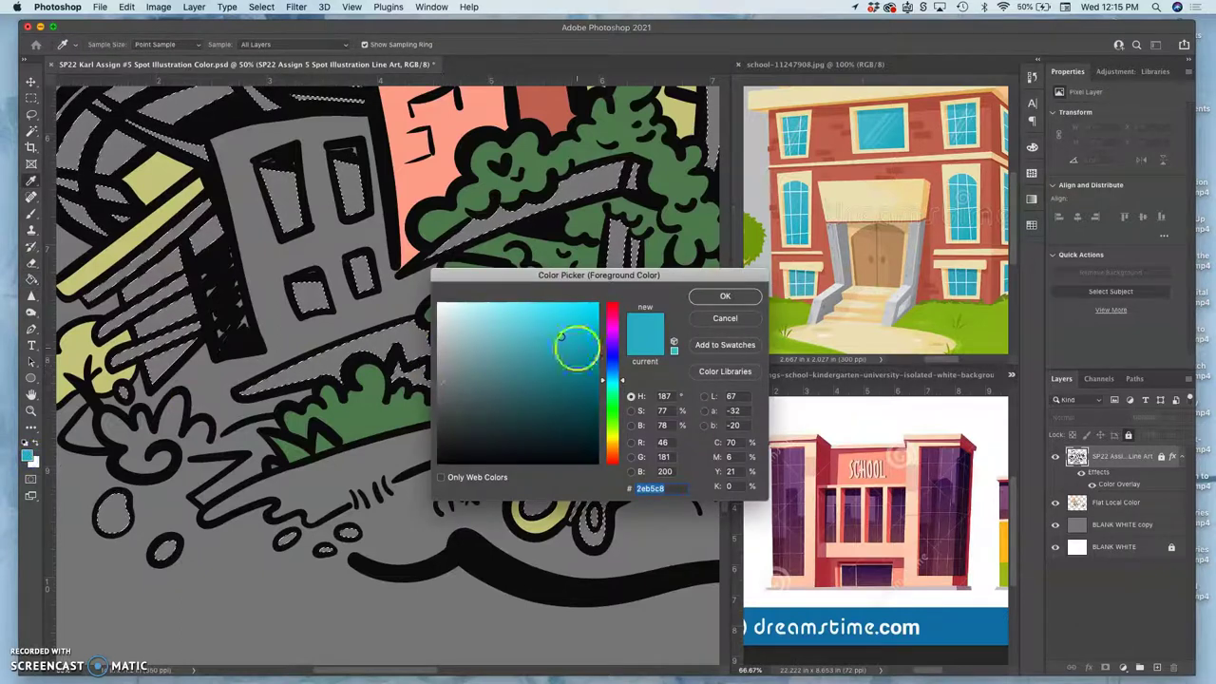
pyautogui.click(726, 319)
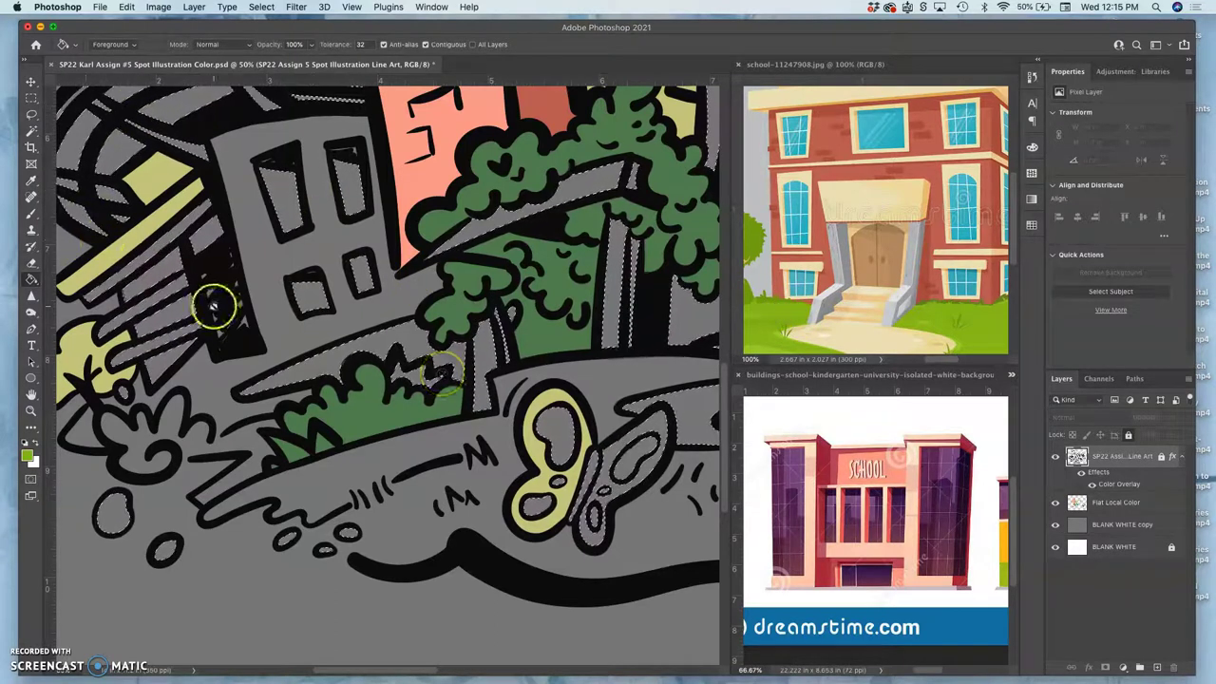
pyautogui.click(1118, 502)
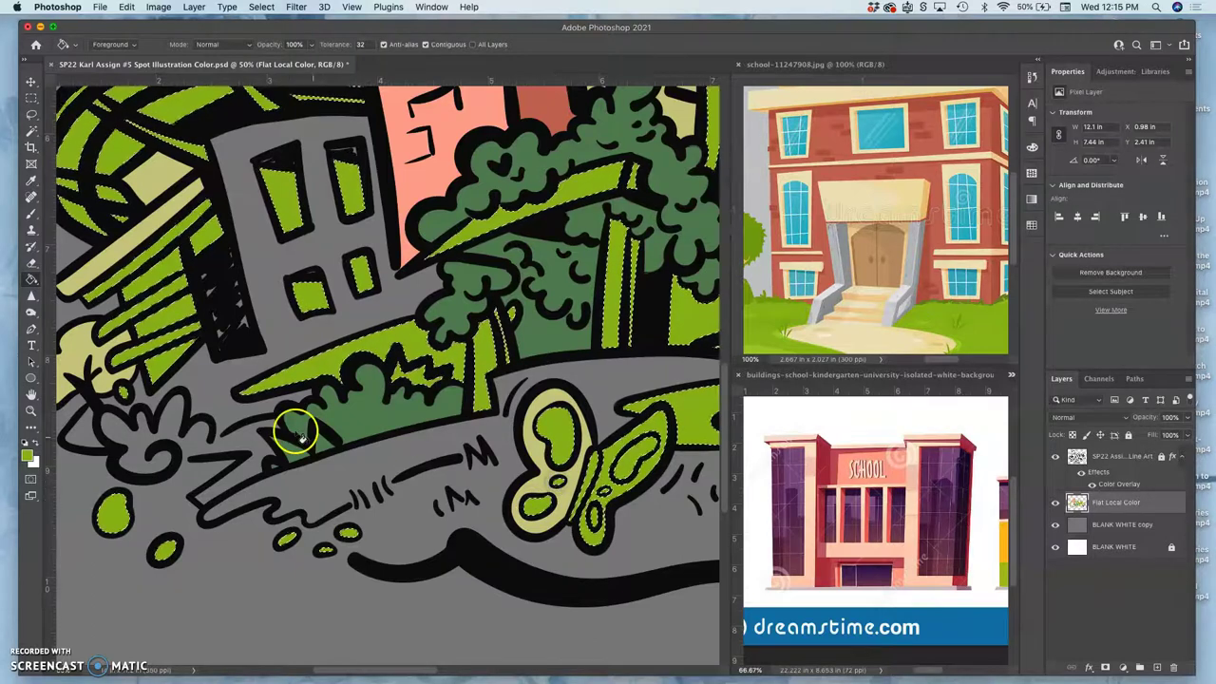
# Pan across the canvas to inspect the green fills, then deselect
pyautogui.scroll(10, 249, 420)
pyautogui.hscroll(6, 249, 420)
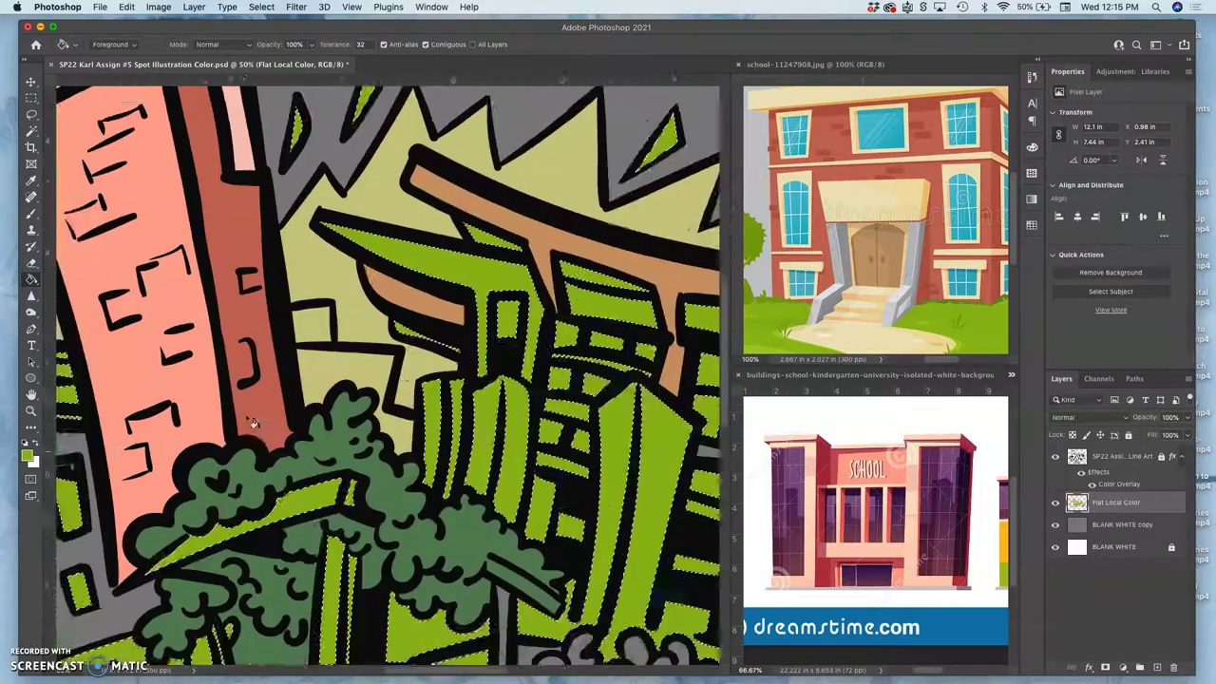
pyautogui.hscroll(5, 250, 421)
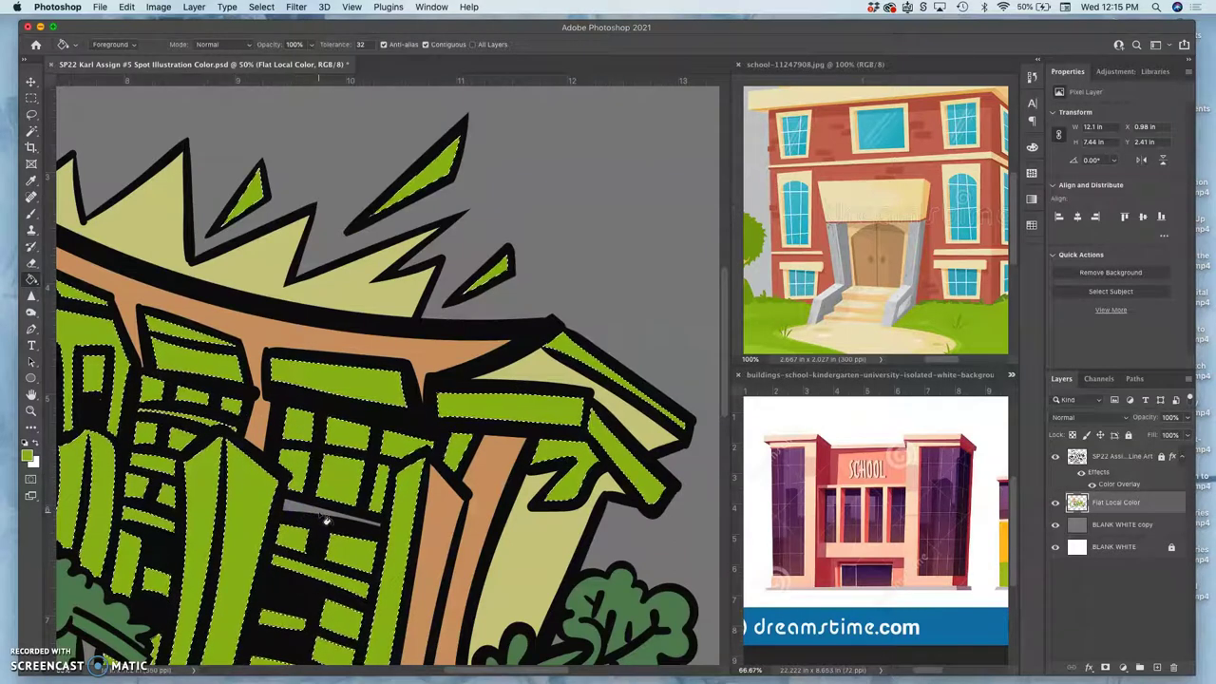
pyautogui.scroll(-10, 335, 524)
pyautogui.hscroll(-4, 335, 524)
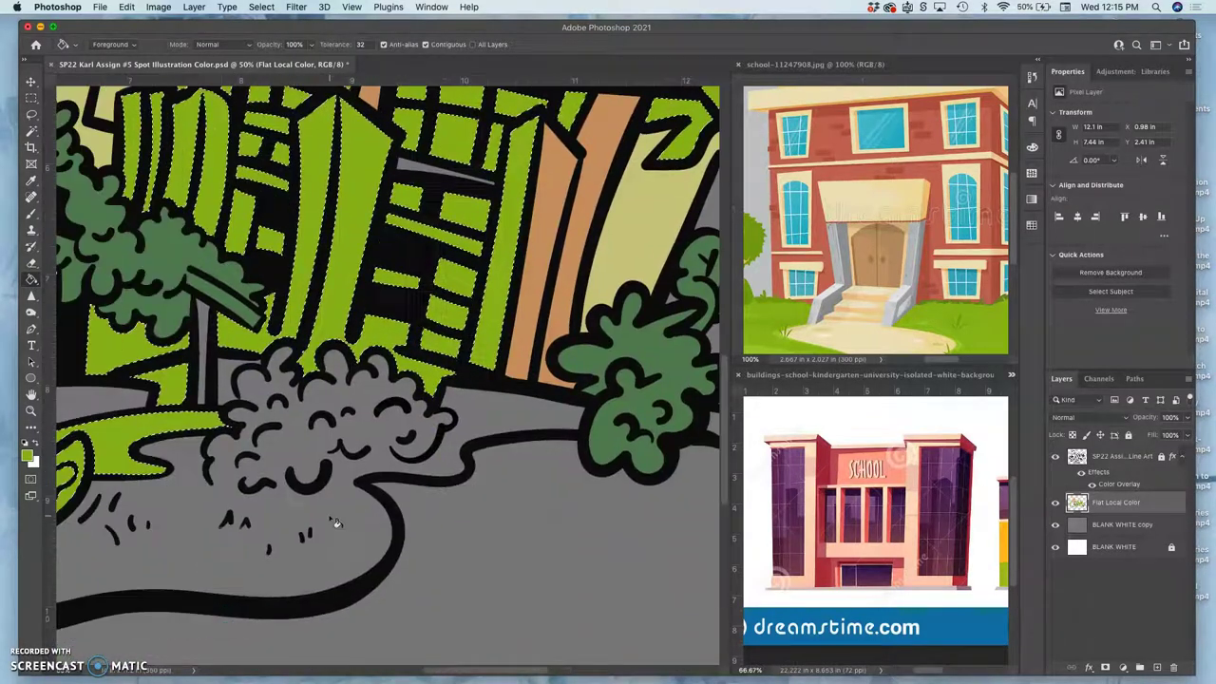
pyautogui.hscroll(-15, 335, 524)
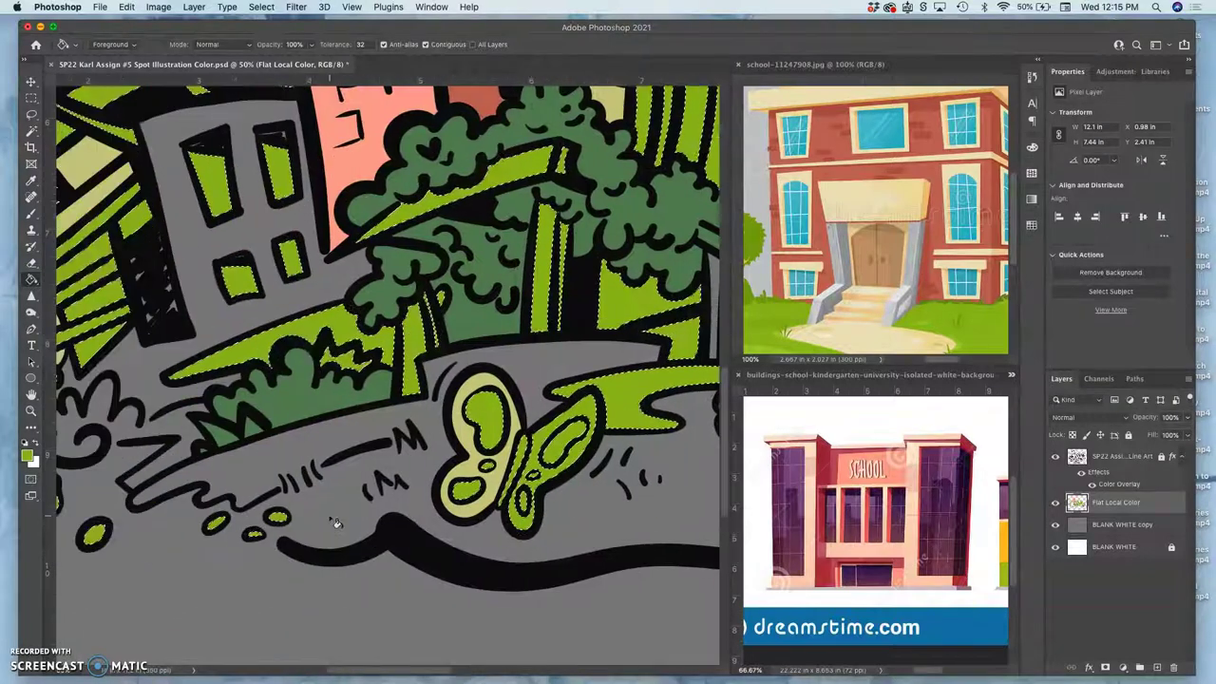
pyautogui.scroll(3, 336, 523)
pyautogui.hscroll(-6, 336, 523)
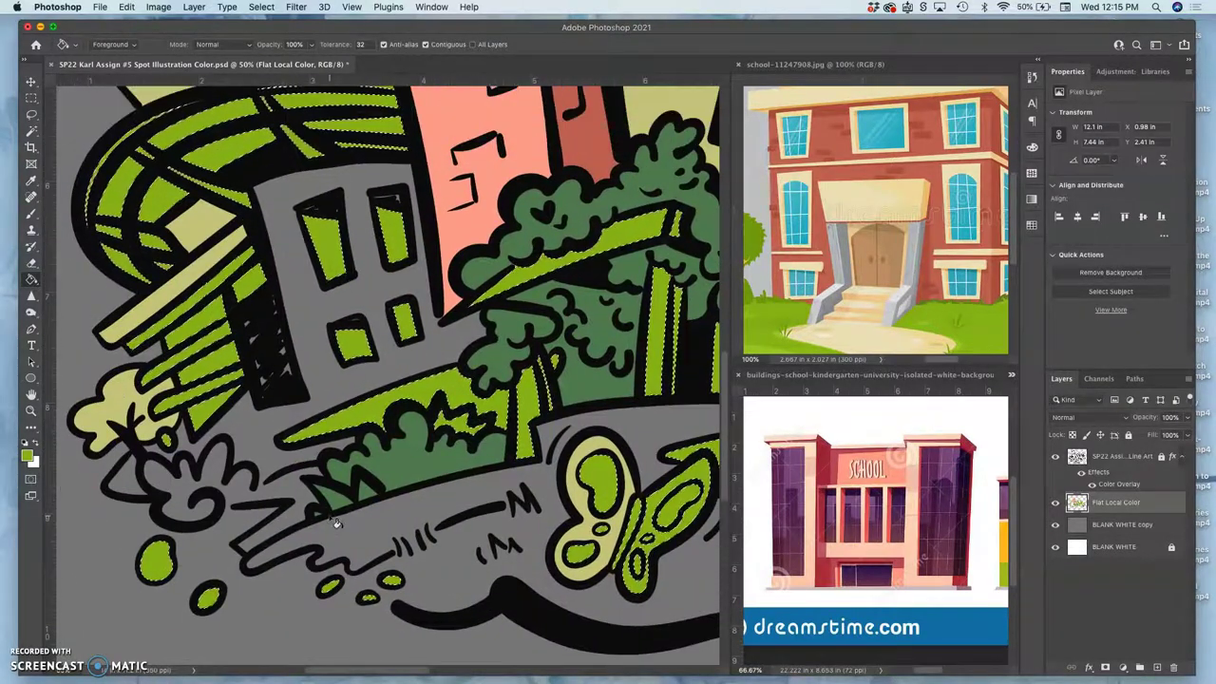
pyautogui.press('super+d')
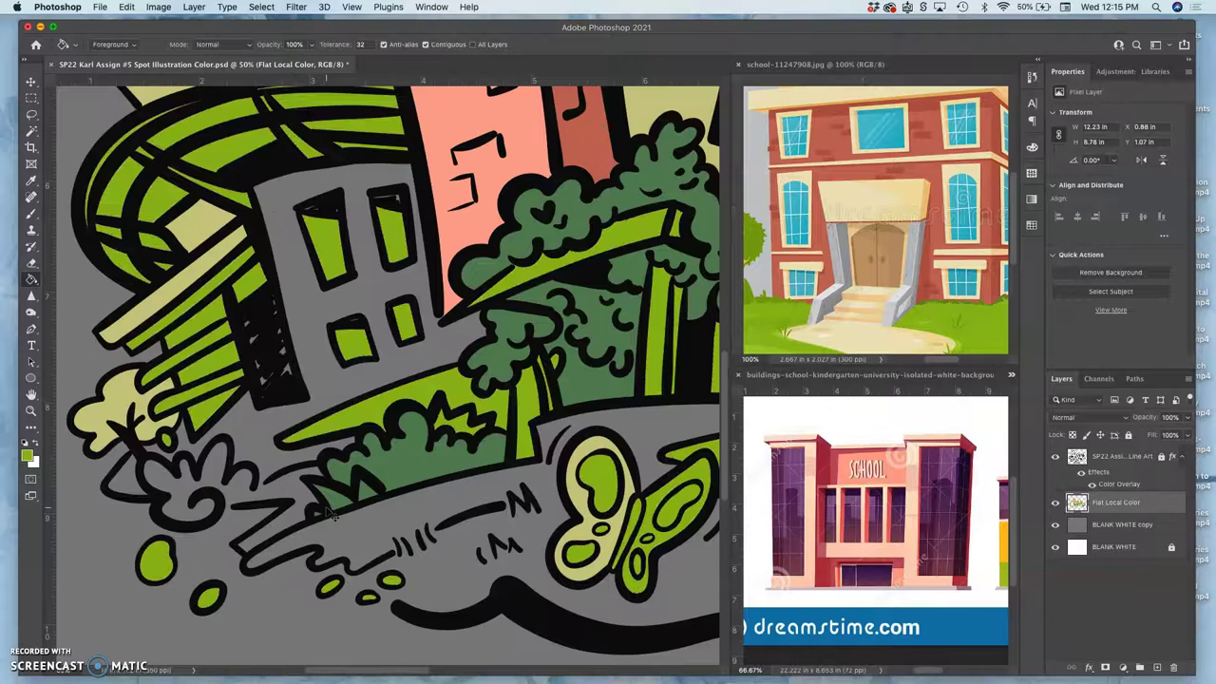
# View the whole illustration, then zoom back in on it
pyautogui.scroll(-4, 326, 513)
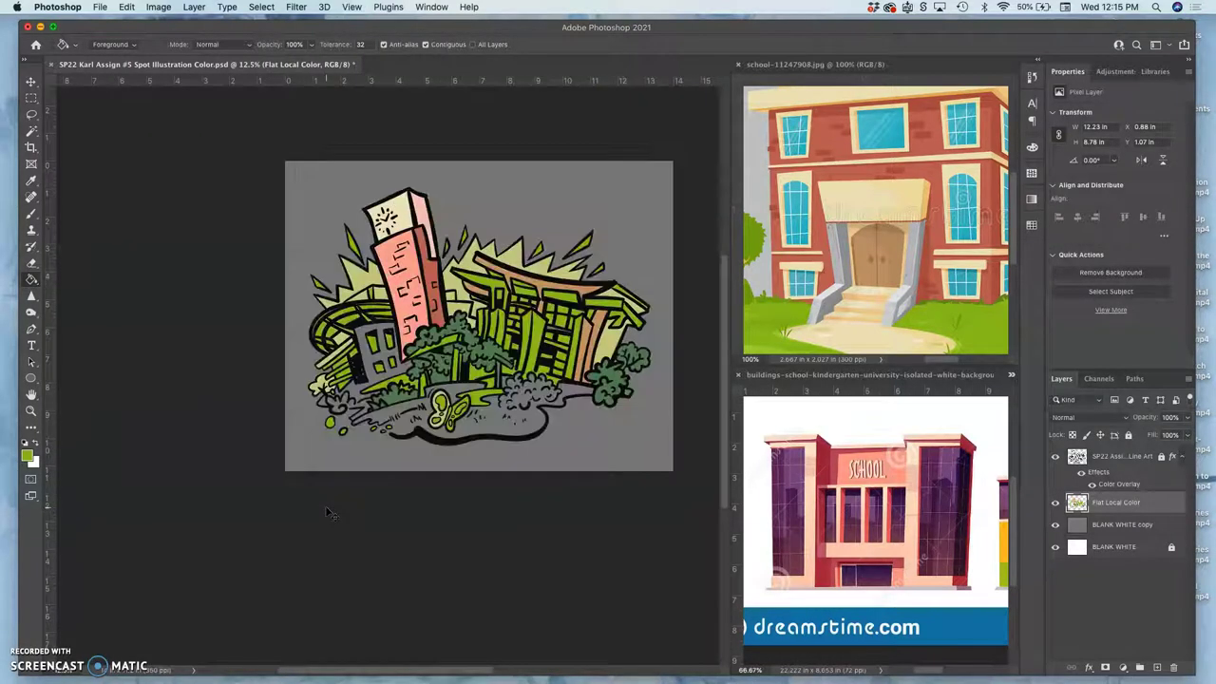
pyautogui.scroll(2, 326, 513)
pyautogui.hscroll(2, 326, 513)
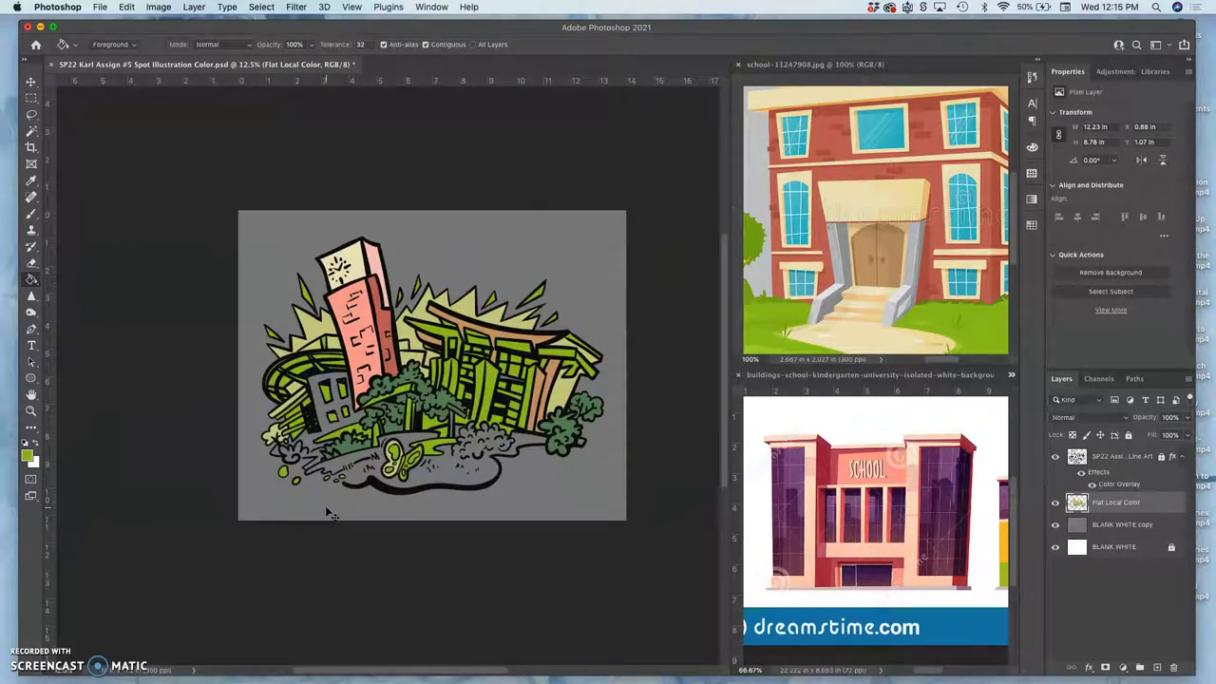
pyautogui.press('super+equal')
pyautogui.scroll(4, 422, 437)
pyautogui.hscroll(5, 423, 437)
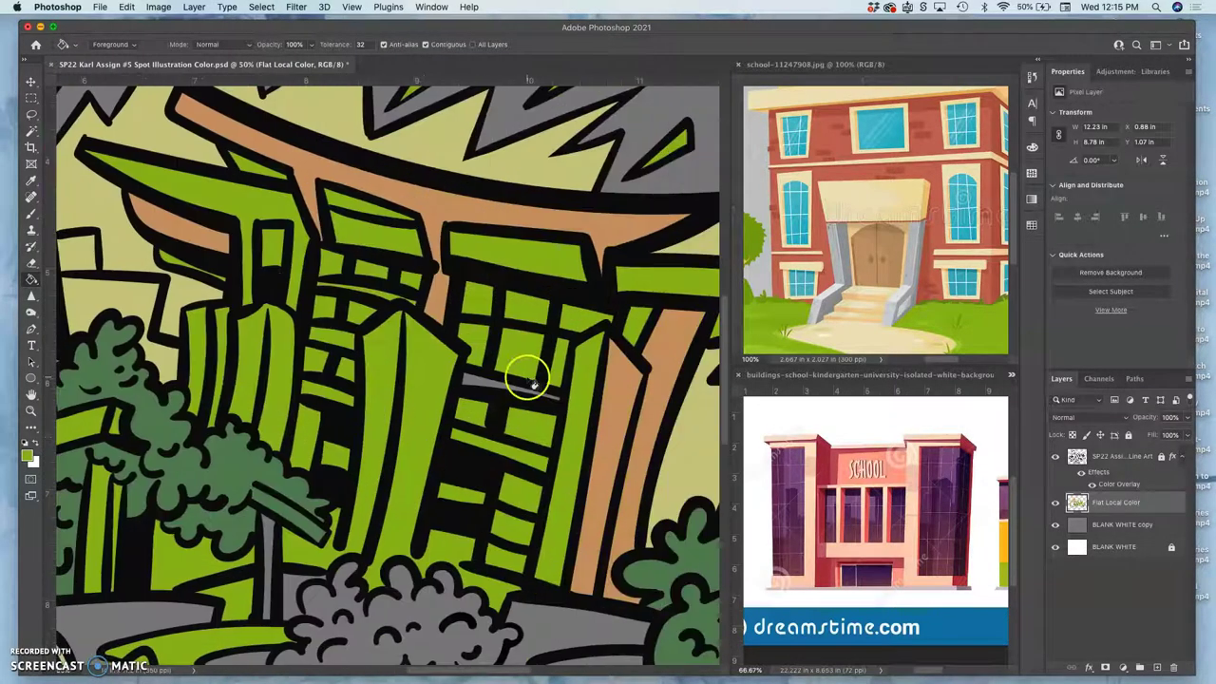
# Select a strip on Line Art, then sample a gray from the school reference on Flat Local Color and deselect
pyautogui.click(1102, 459)
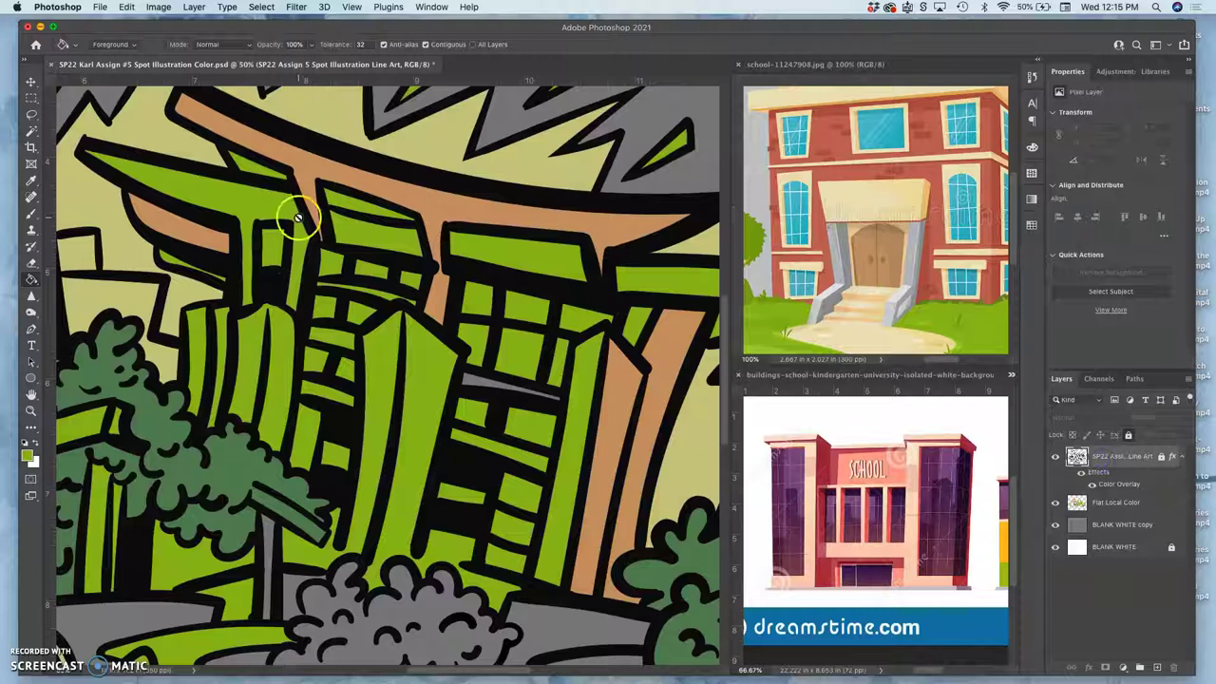
pyautogui.click(32, 130)
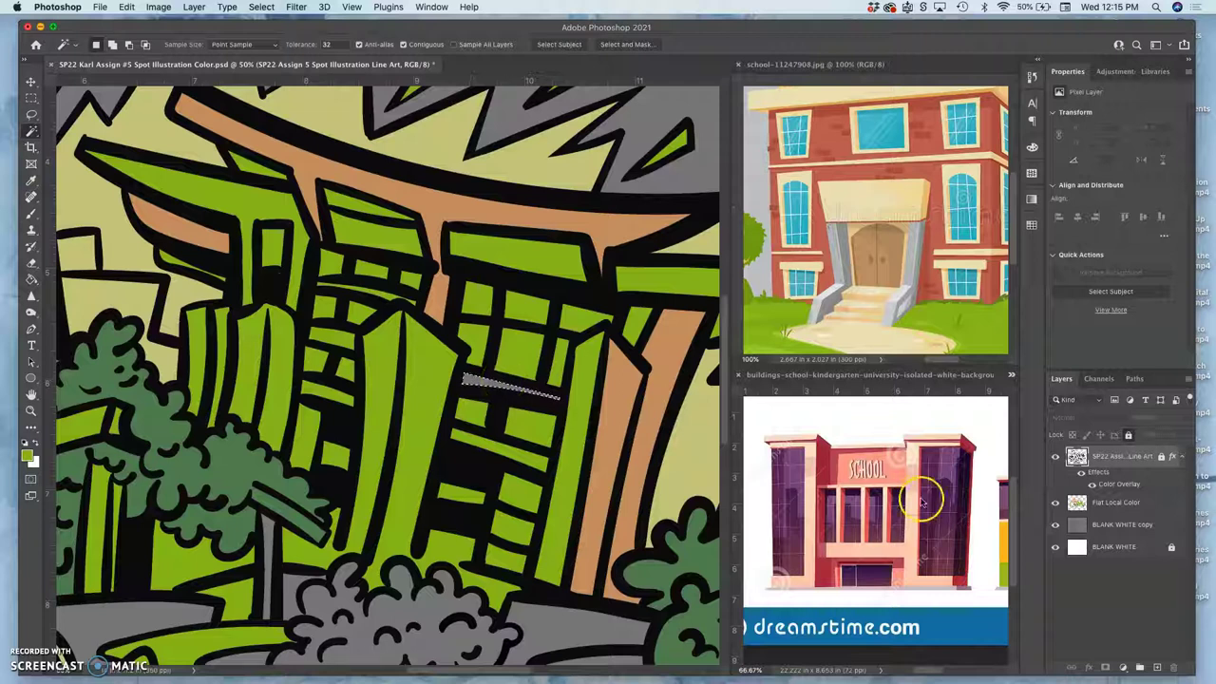
pyautogui.click(1110, 504)
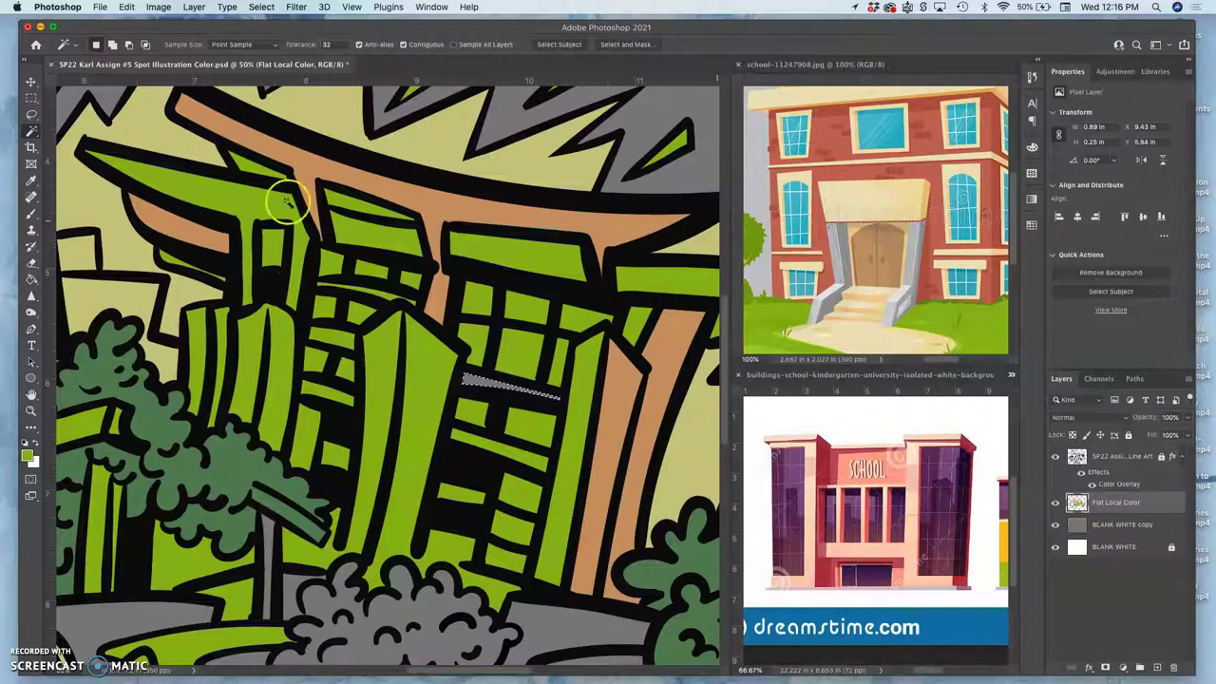
pyautogui.click(32, 279)
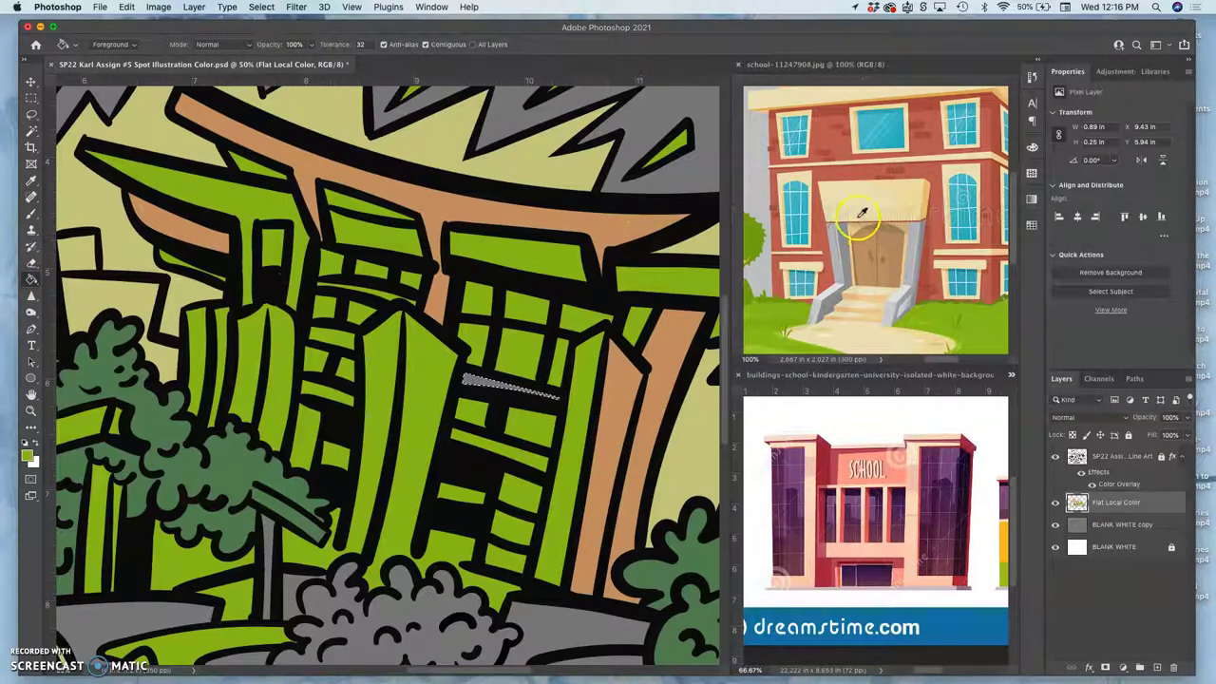
pyautogui.keyDown('alt'); pyautogui.click(809, 203); pyautogui.keyUp('alt')
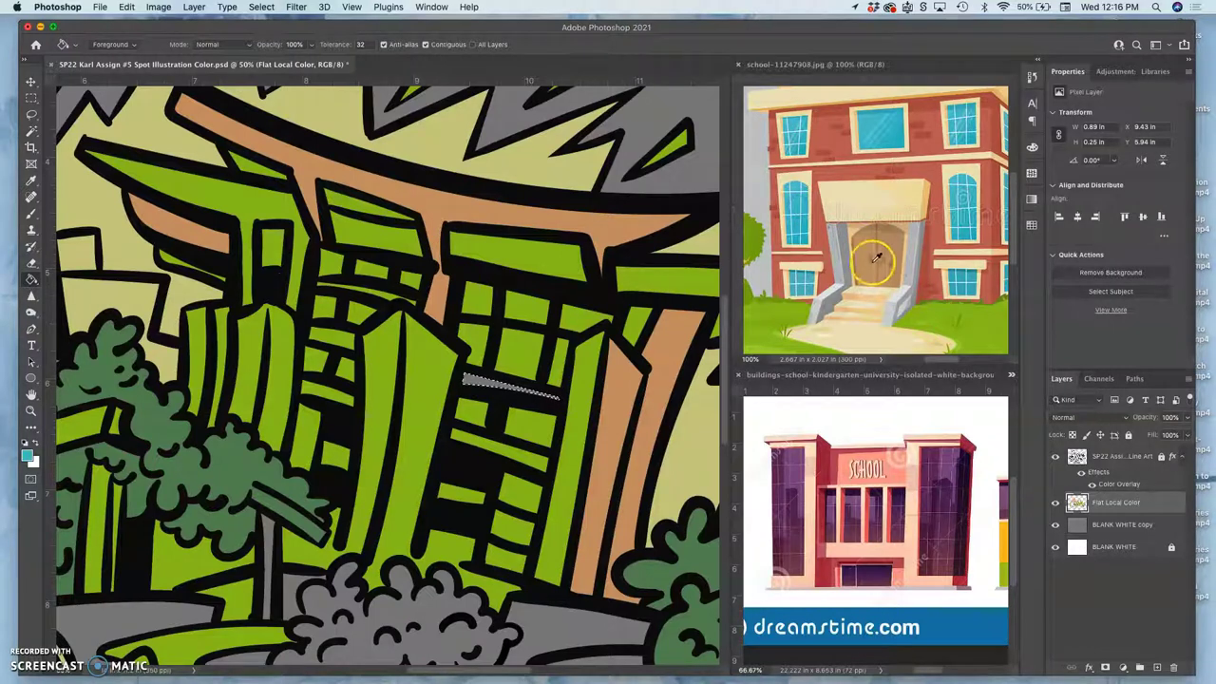
pyautogui.click(468, 389)
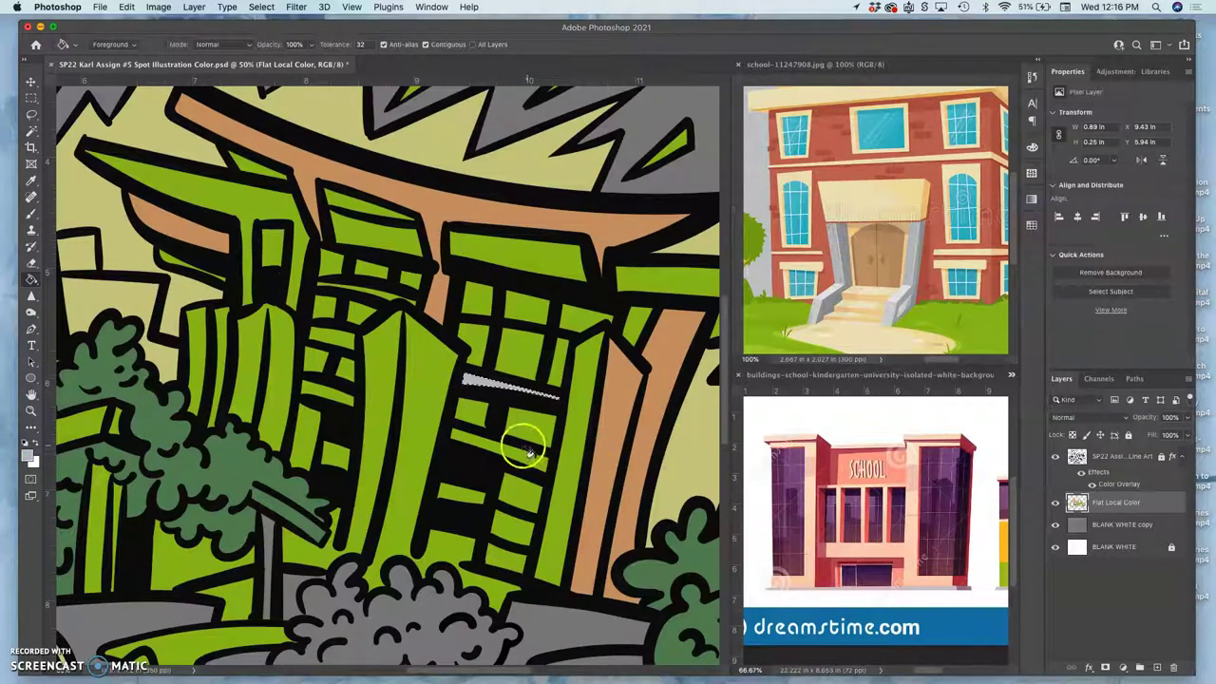
pyautogui.press('super+d')
# Paint Bucket four window strips on the green building gray
pyautogui.click(495, 450)
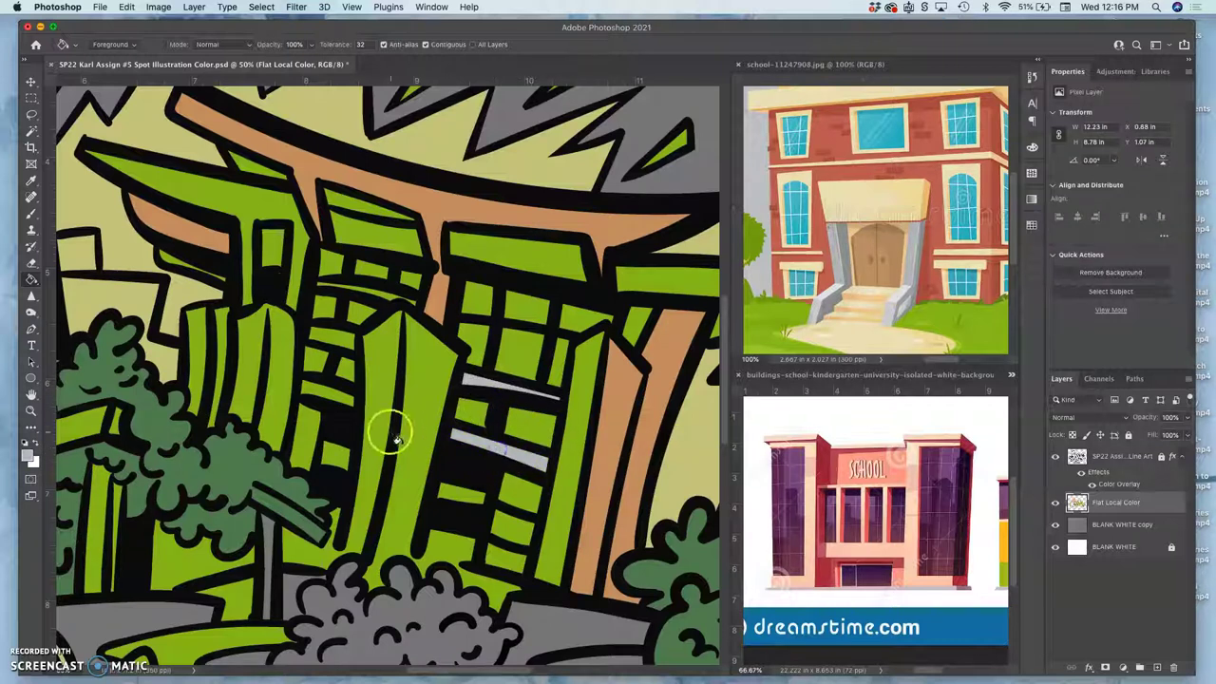
pyautogui.click(328, 393)
pyautogui.click(335, 357)
pyautogui.click(371, 298)
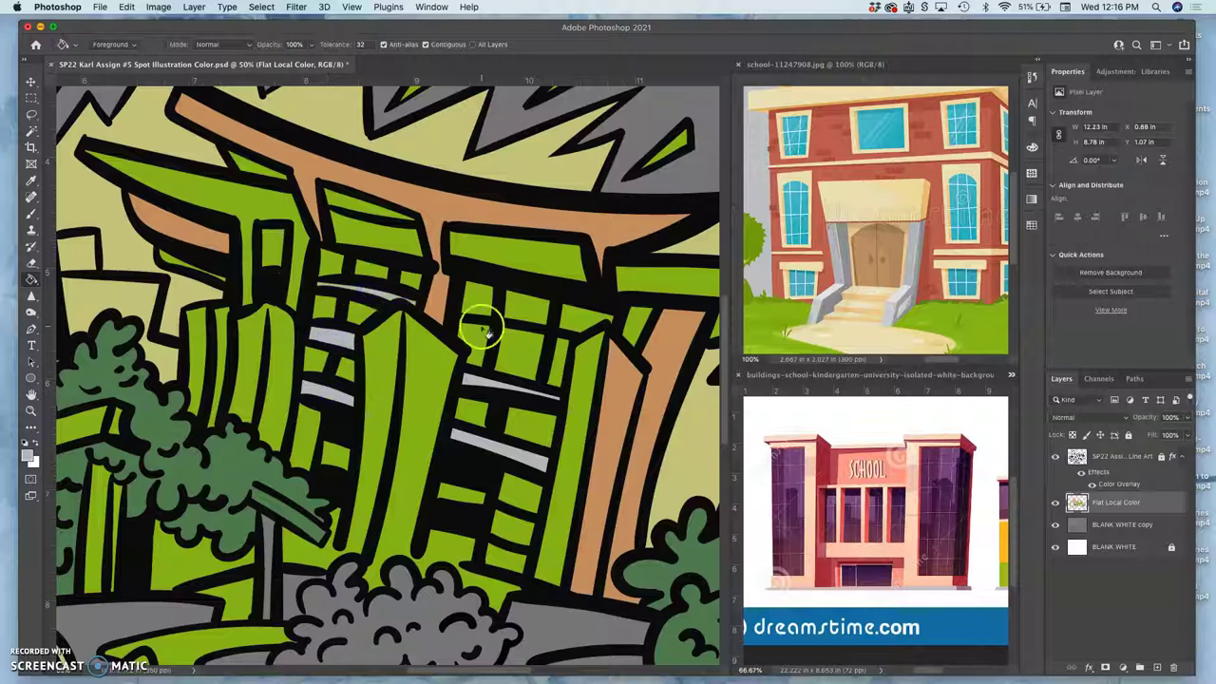
# Hide the Line Art layer's black outlines and pan to the curved track
pyautogui.click(1057, 459)
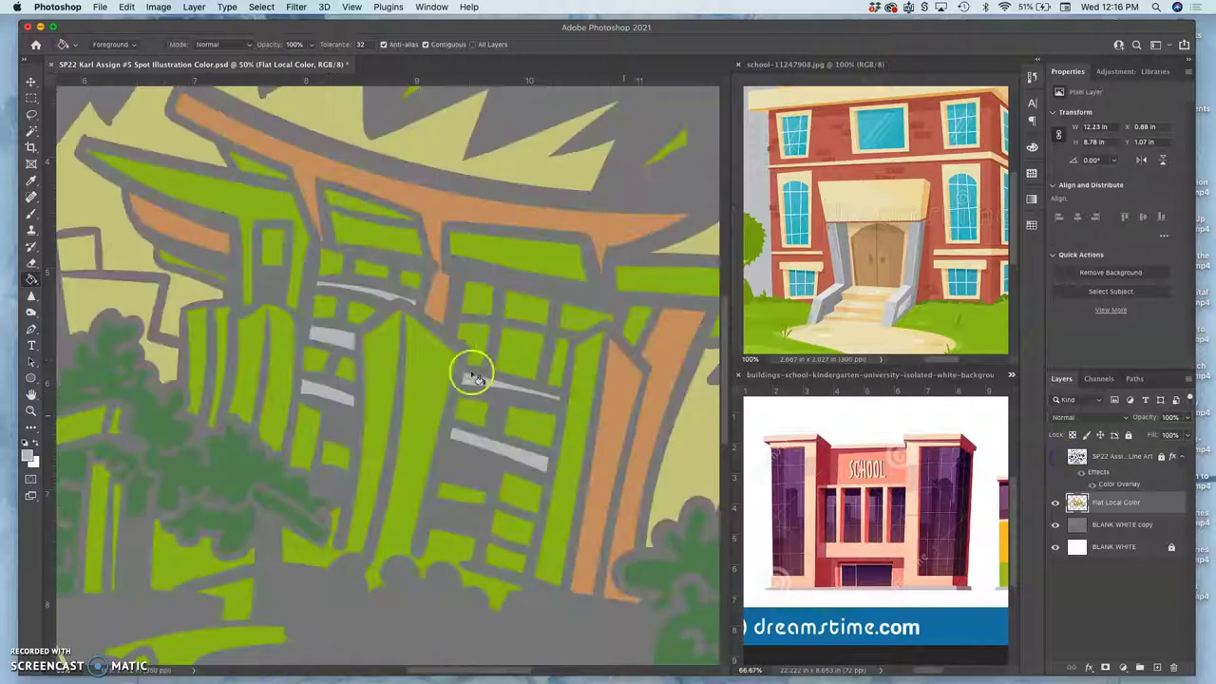
pyautogui.hscroll(-5, 466, 402)
pyautogui.scroll(5, 475, 411)
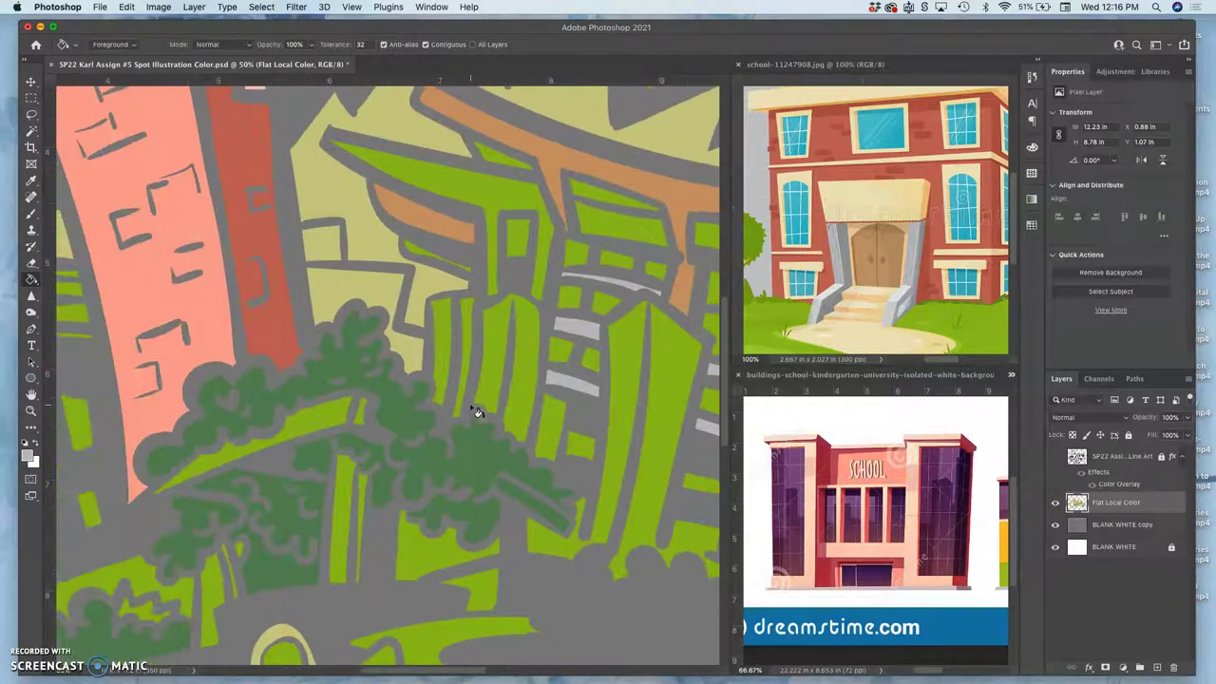
pyautogui.hscroll(-8, 475, 409)
# Drag three light gray streaks across the curved ring track
pyautogui.moveTo(214, 388)
pyautogui.mouseDown()
pyautogui.moveTo(258, 376)
pyautogui.moveTo(176, 344)
pyautogui.mouseUp()
pyautogui.moveTo(292, 289); pyautogui.dragTo(323, 330)
pyautogui.moveTo(123, 416); pyautogui.dragTo(150, 429)
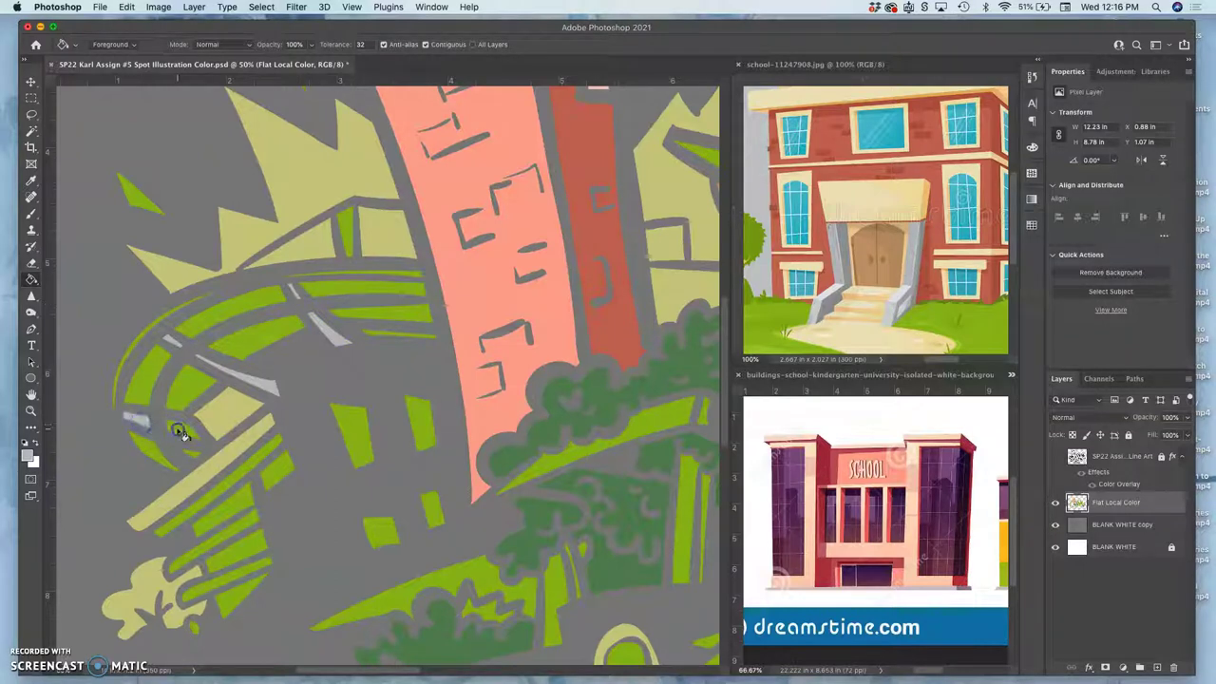
pyautogui.scroll(-4, 291, 463)
pyautogui.hscroll(3, 291, 463)
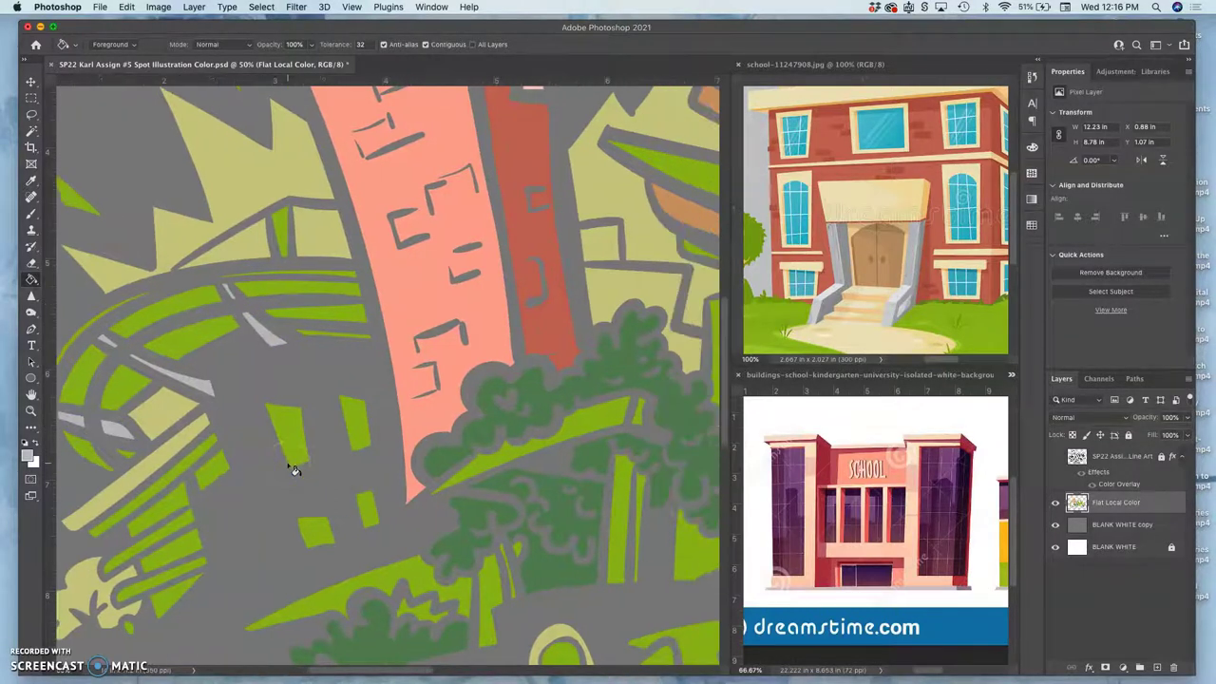